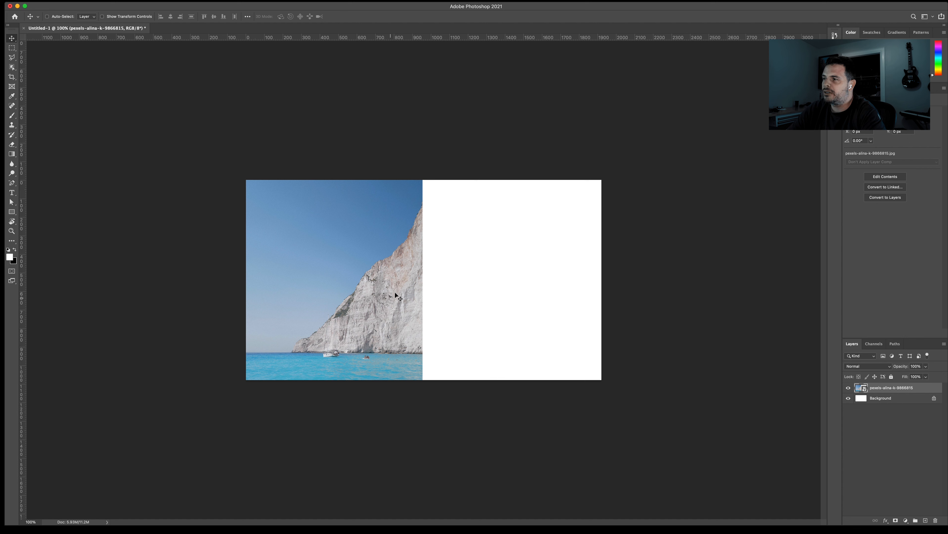
# Scale the cliff photo proportionally to about 34% from its bottom-left corner, and move it down to show more sky.
pyautogui.press('super+t')
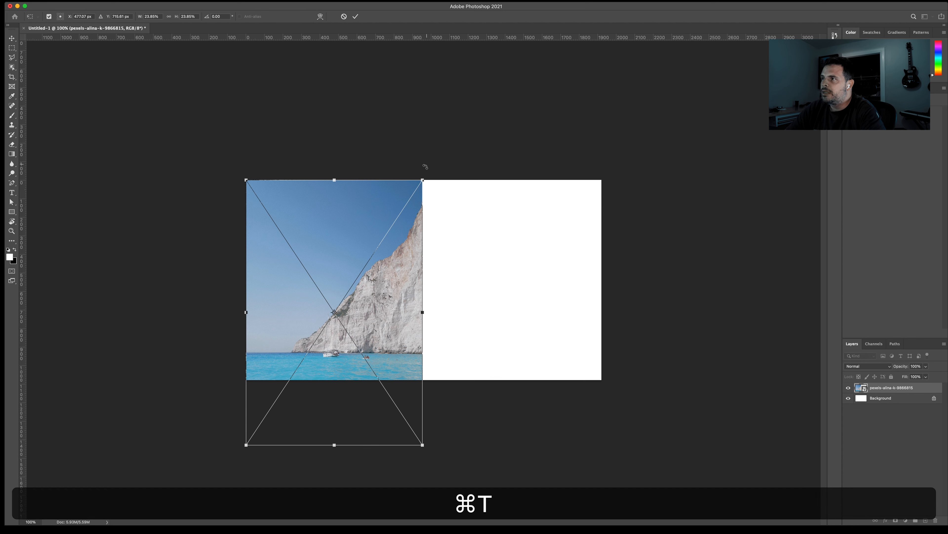
pyautogui.moveTo(424, 177); pyautogui.dragTo(567, 112)
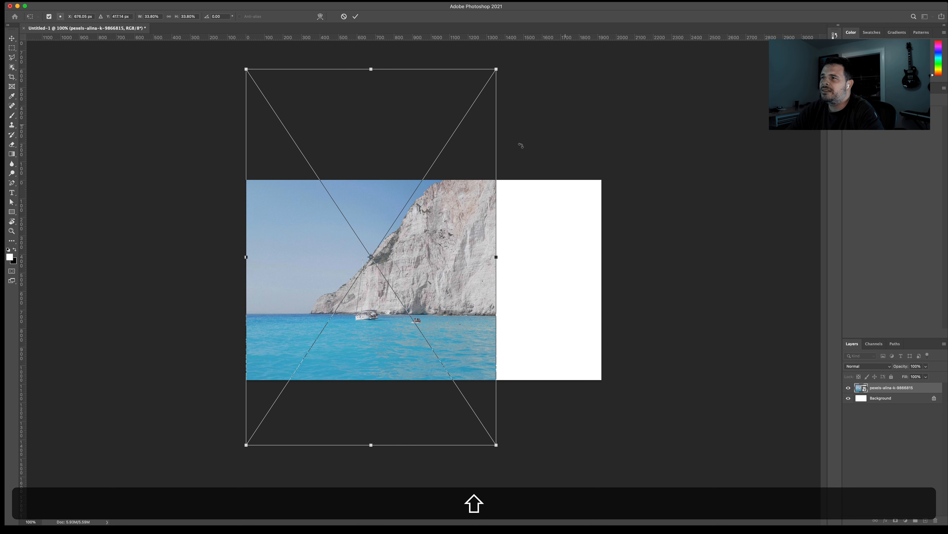
pyautogui.moveTo(462, 197); pyautogui.dragTo(463, 224)
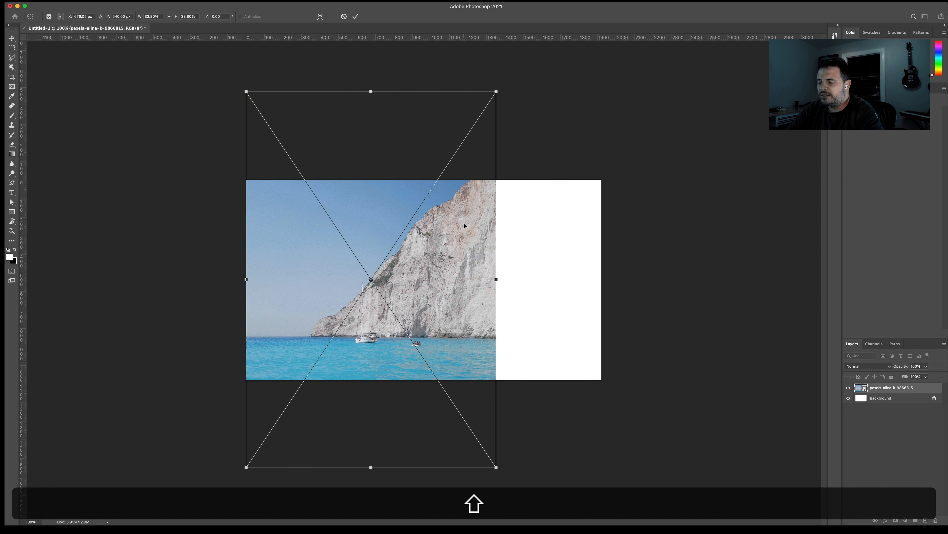
pyautogui.press('Return')
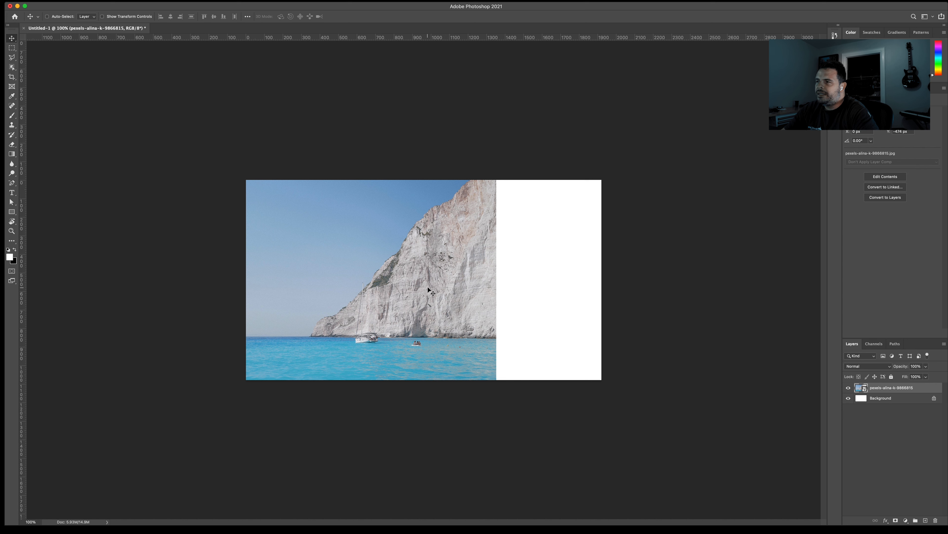
# Shift the cliff photo slightly further down within the canvas.
pyautogui.rightClick(435, 278)
pyautogui.click(443, 281)
pyautogui.moveTo(454, 273); pyautogui.dragTo(454, 279)
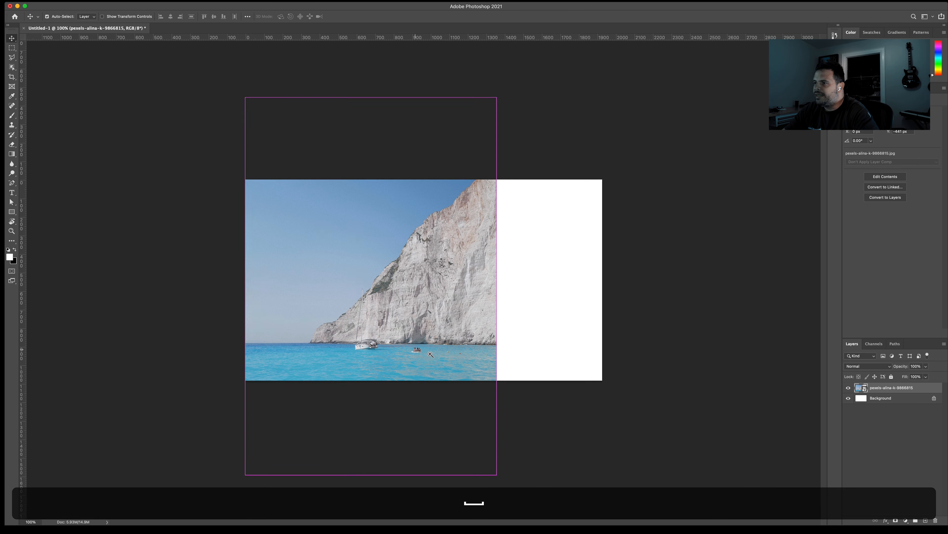
pyautogui.press('super+equal')
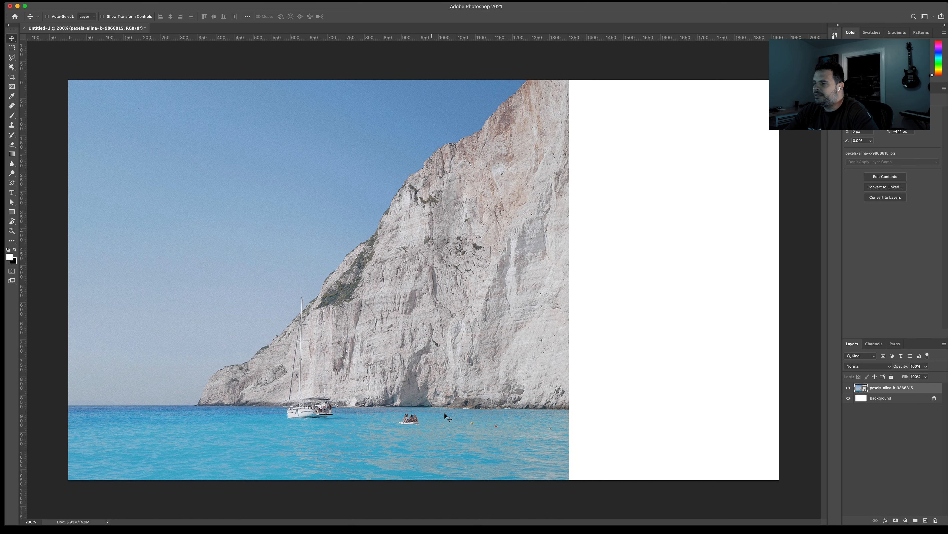
pyautogui.press('space')
pyautogui.click(415, 426)
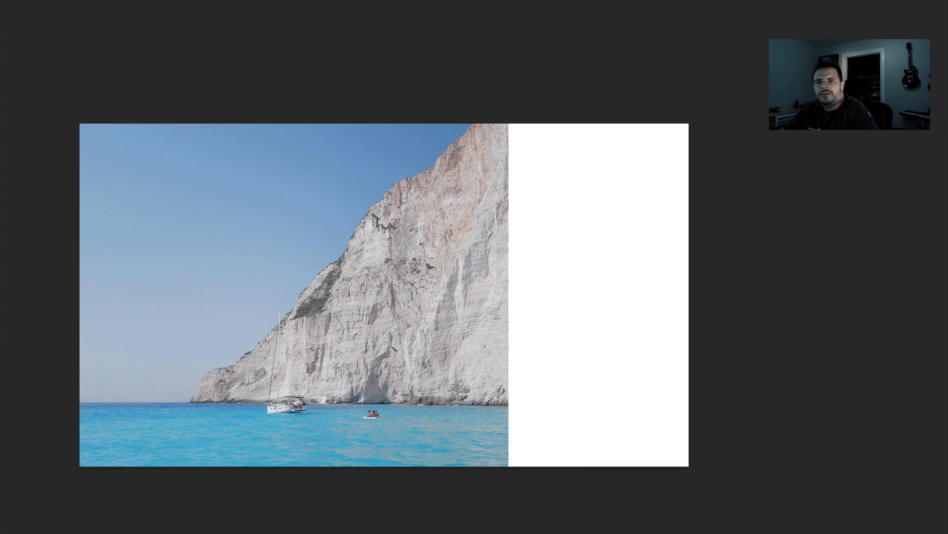
# Convert the cliff photo layer to a new smart object and open its contents for editing.
pyautogui.rightClick(882, 388)
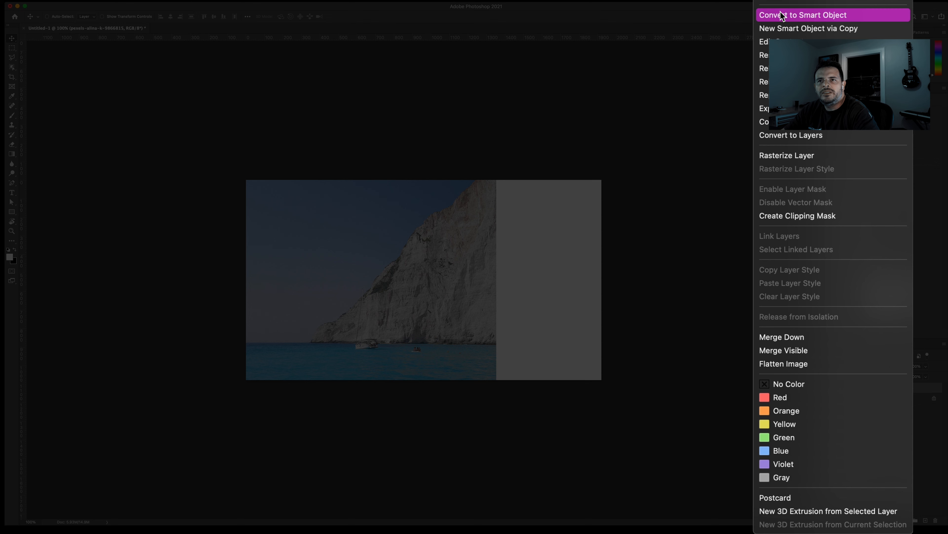
pyautogui.click(798, 15)
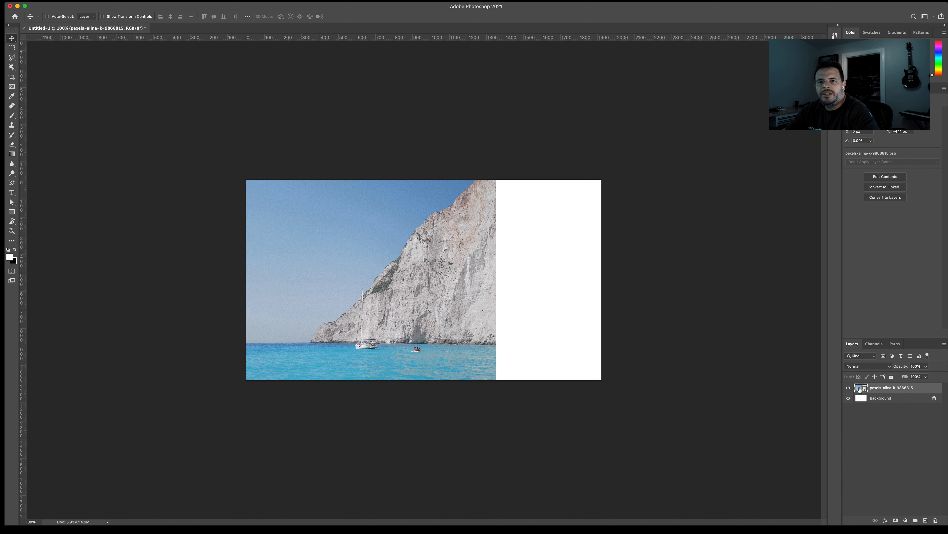
pyautogui.doubleClick(860, 390)
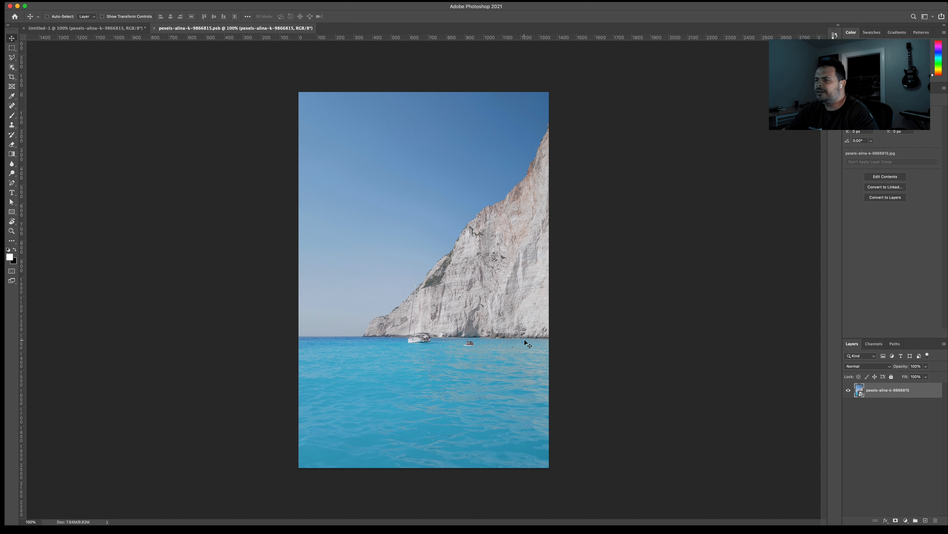
# Choose the Spot Healing Brush and rasterize the photo layer inside the smart object.
pyautogui.click(12, 108)
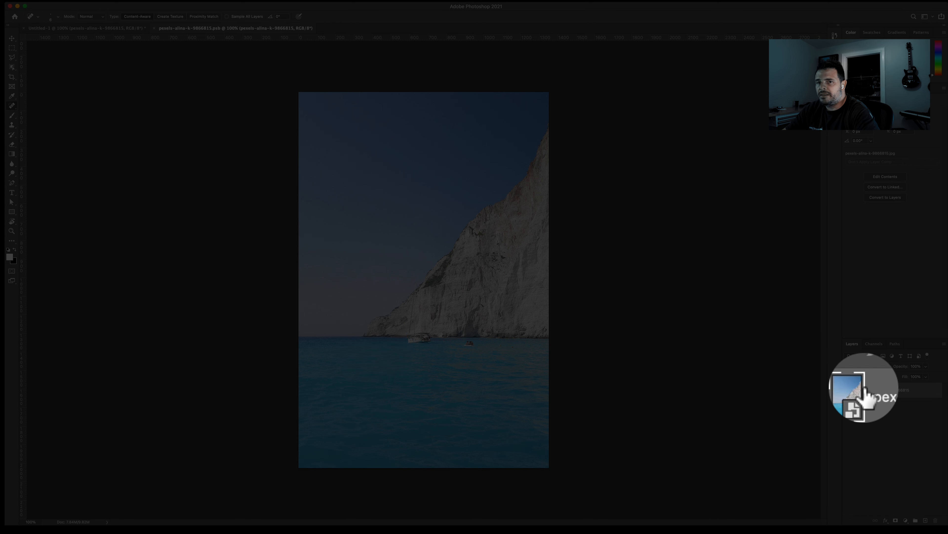
pyautogui.rightClick(883, 391)
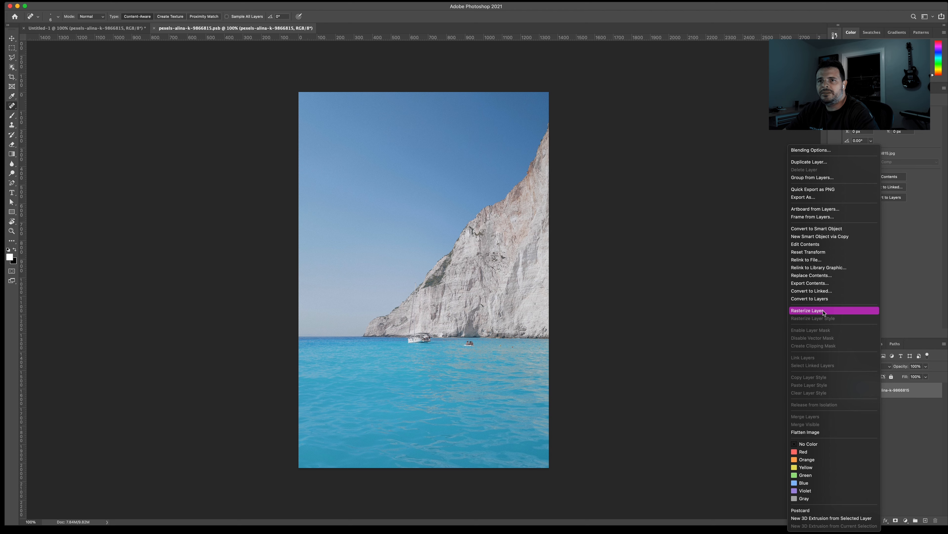
pyautogui.click(814, 310)
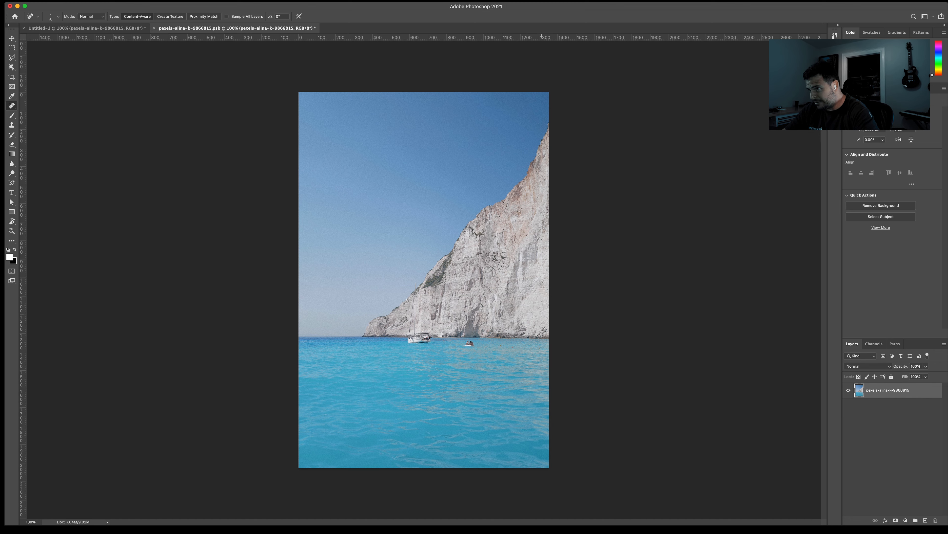
# Set the Spot Healing Brush to a size of 15 px with 100% hardness for retouching the buoys.
pyautogui.click(506, 345)
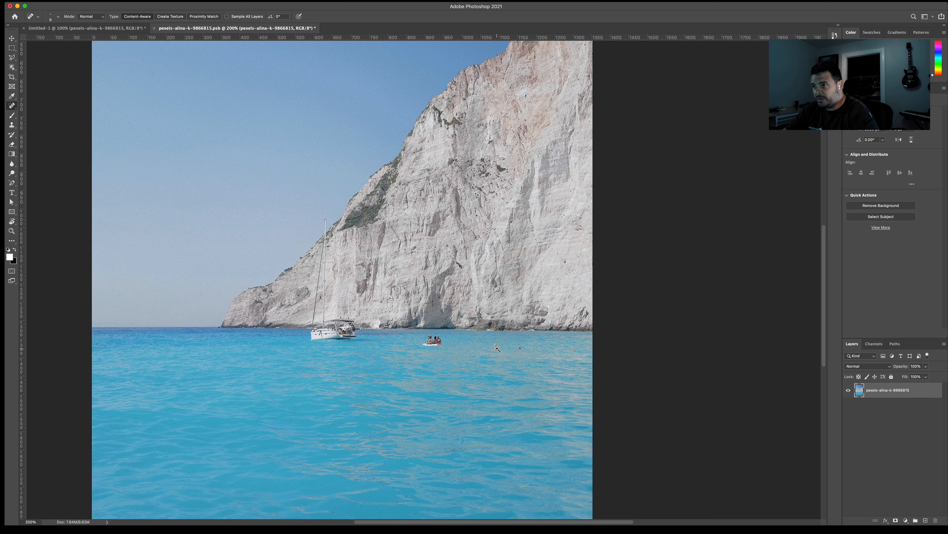
pyautogui.click(497, 348)
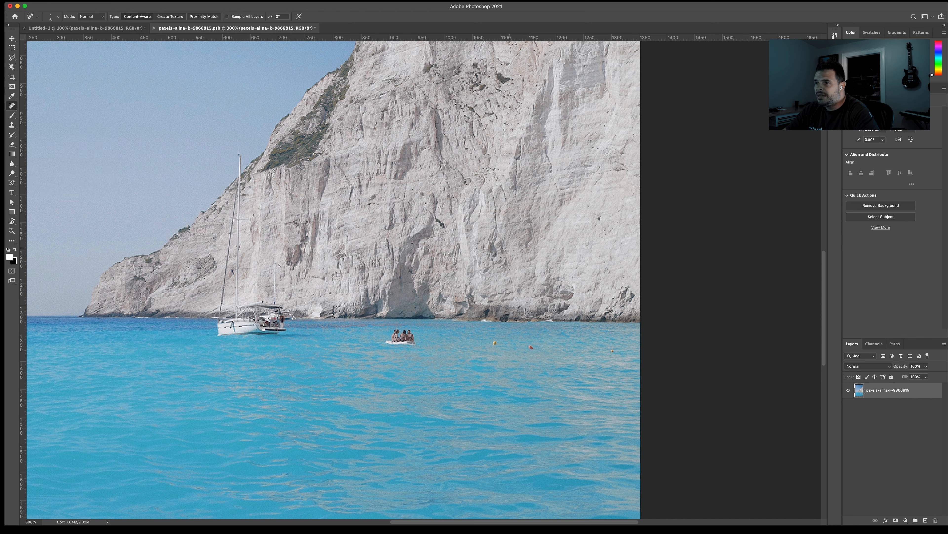
pyautogui.press(']')
pyautogui.press(']')
pyautogui.press(']')
pyautogui.press(']')
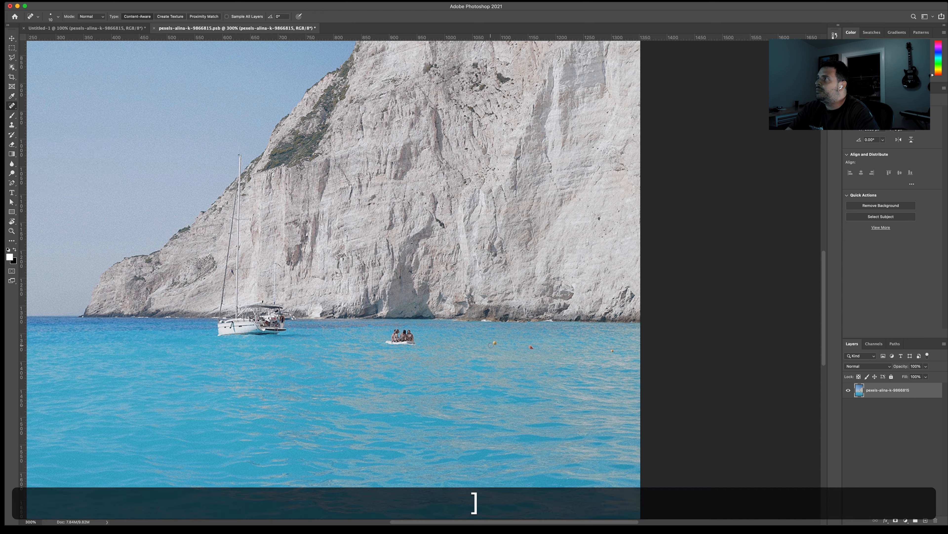
pyautogui.press(']')
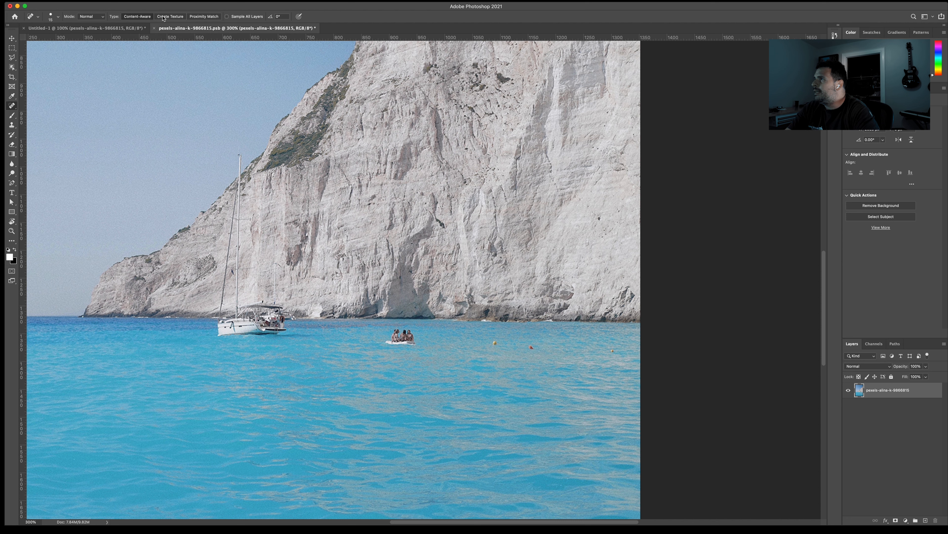
pyautogui.click(96, 18)
pyautogui.click(89, 18)
pyautogui.click(52, 19)
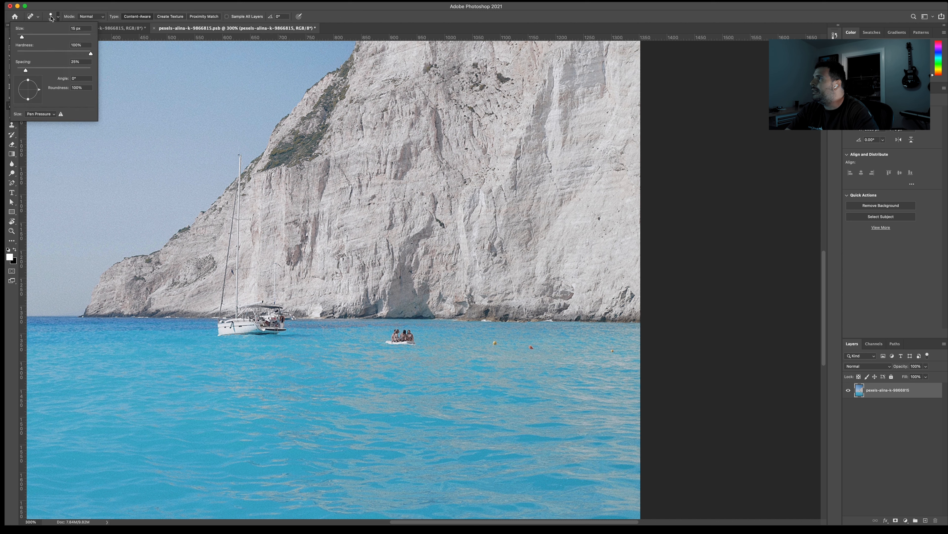
pyautogui.click(90, 54)
pyautogui.click(353, 21)
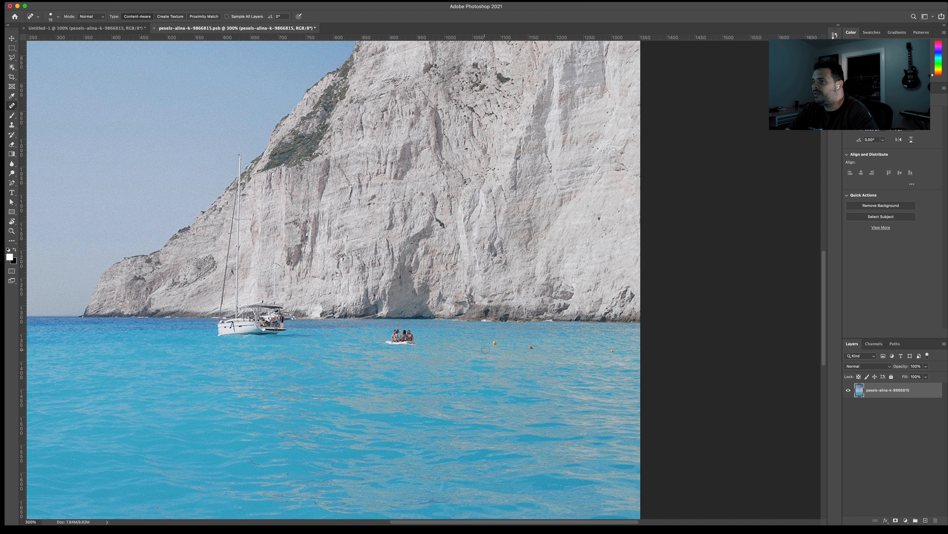
# Remove the yellow buoy and the small red buoy from the water with a brush sized to each.
pyautogui.press('[')
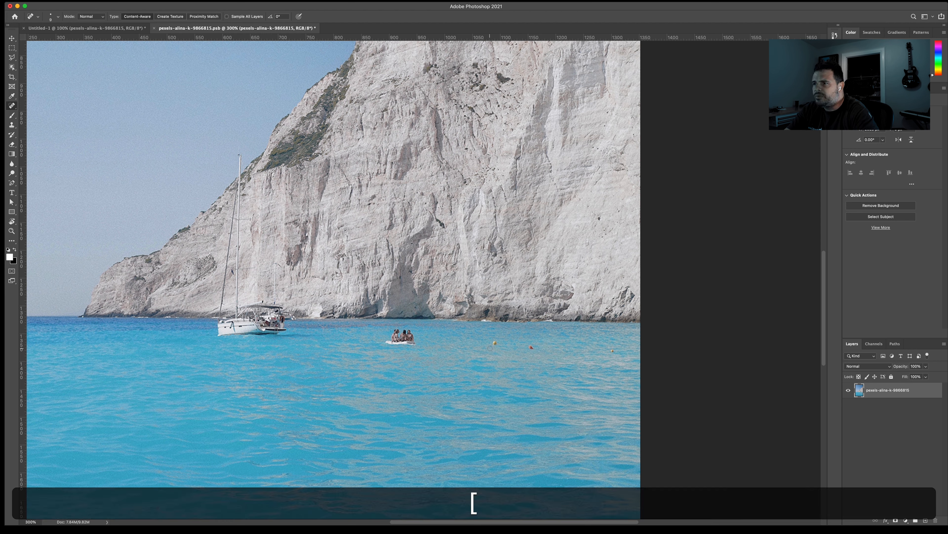
pyautogui.press(']')
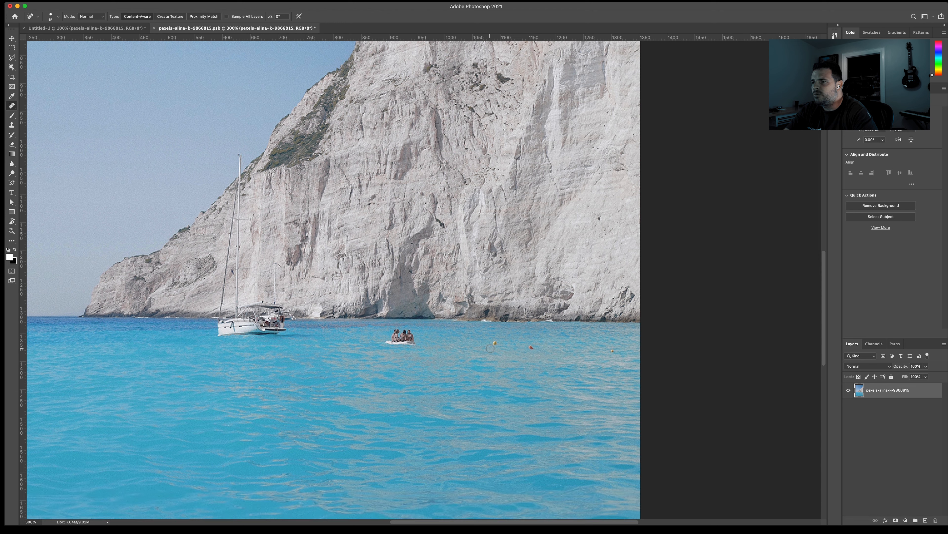
pyautogui.press('[')
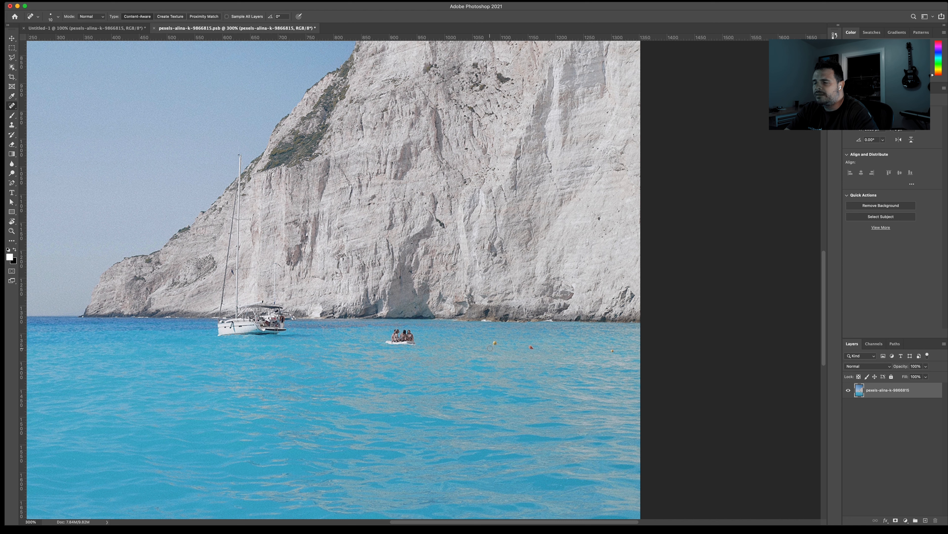
pyautogui.press(']')
pyautogui.press('[')
pyautogui.press(']')
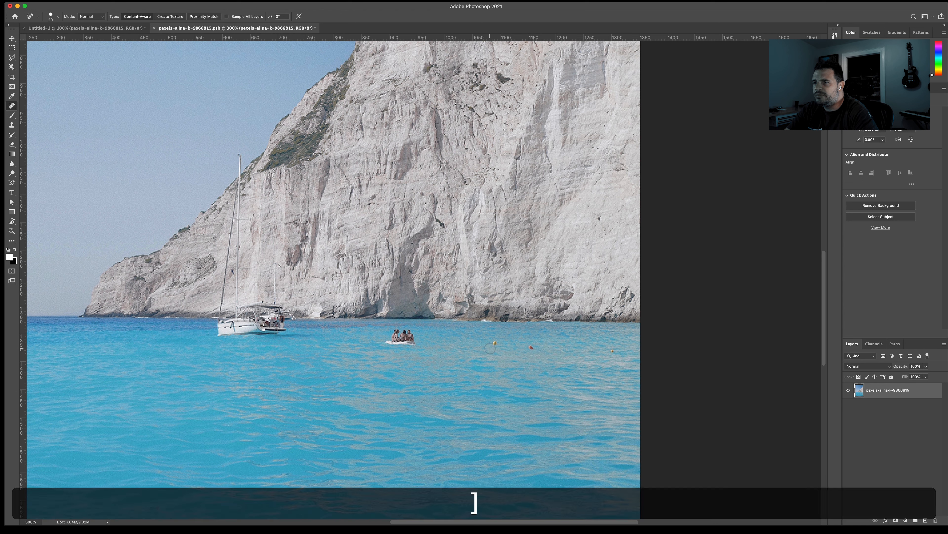
pyautogui.press(']')
pyautogui.press('[')
pyautogui.click(495, 343)
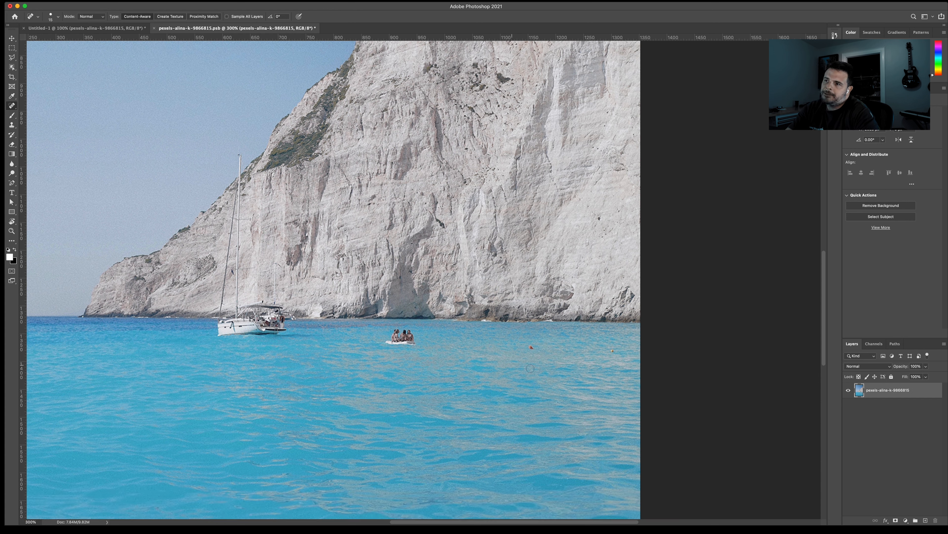
pyautogui.press('[')
pyautogui.moveTo(529, 347); pyautogui.dragTo(532, 349)
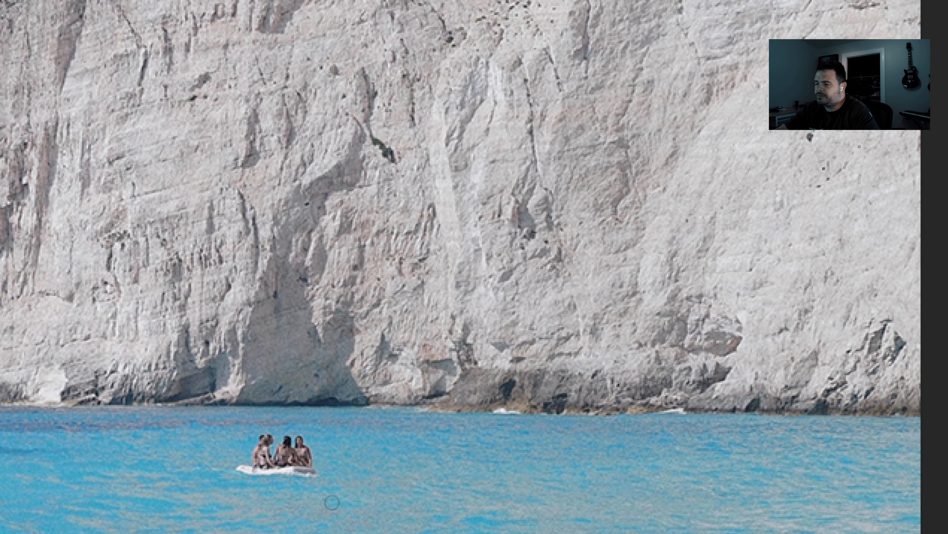
# Paint out the raft with people from the water and retouch the healed patch with a smaller brush.
pyautogui.press('z')
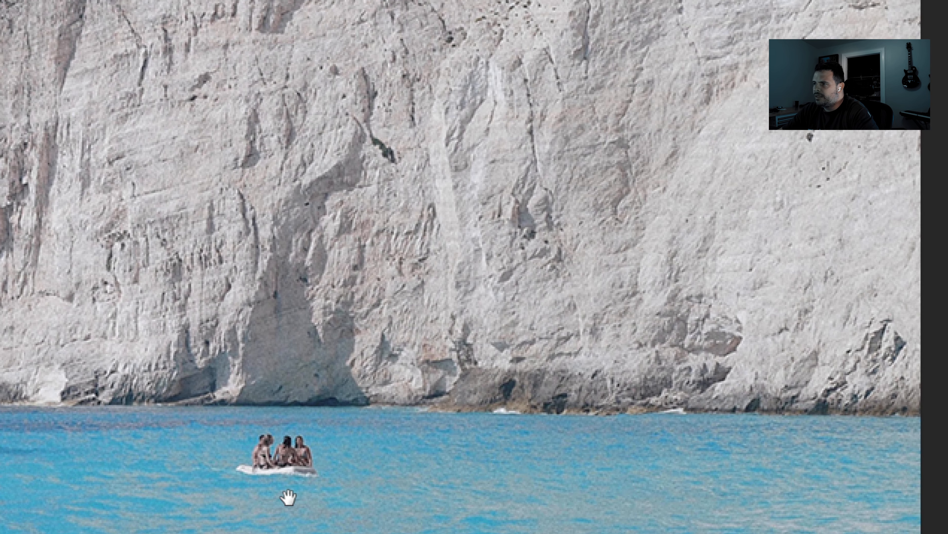
pyautogui.click(275, 485)
pyautogui.click(276, 460)
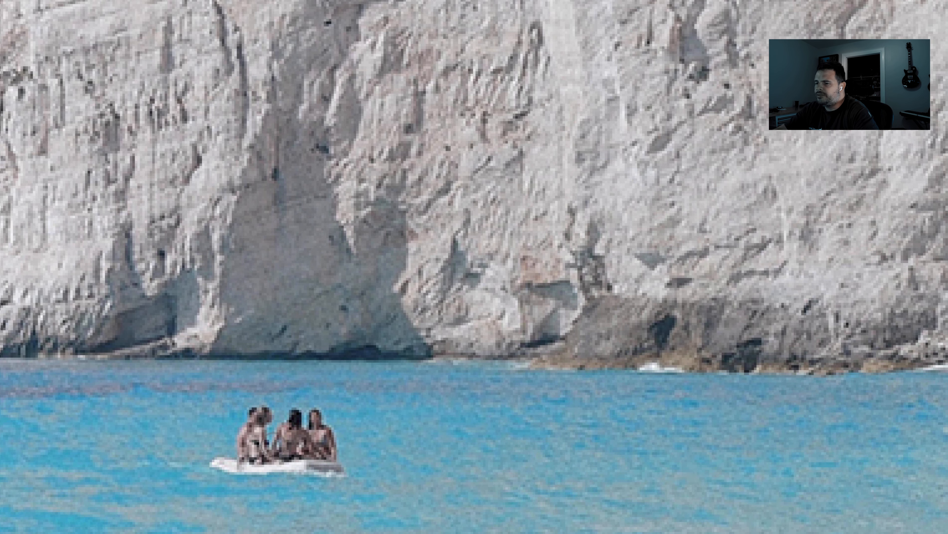
pyautogui.moveTo(240, 429)
pyautogui.mouseDown()
pyautogui.moveTo(304, 426)
pyautogui.moveTo(332, 449)
pyautogui.moveTo(233, 460)
pyautogui.moveTo(224, 455)
pyautogui.moveTo(343, 460)
pyautogui.mouseUp()
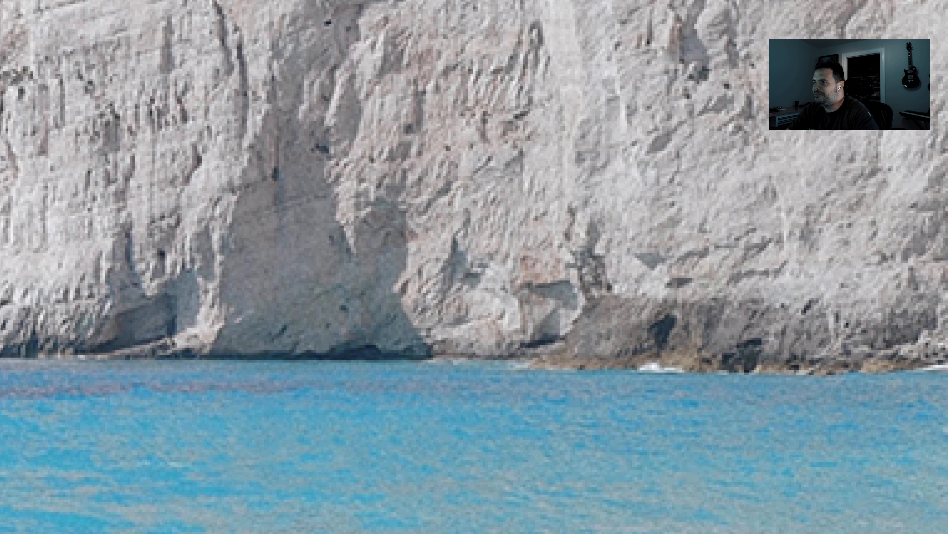
pyautogui.press('[')
pyautogui.press('[')
pyautogui.press('[')
pyautogui.click(322, 425)
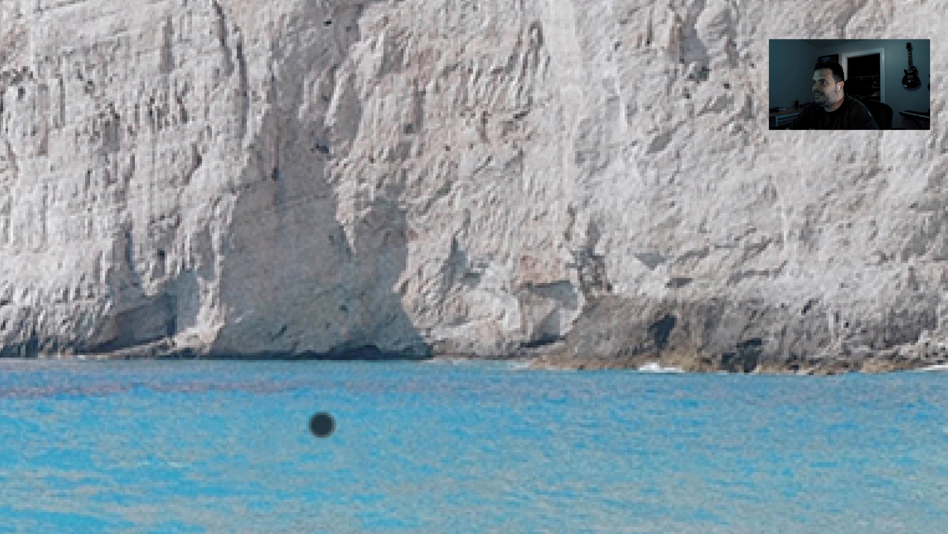
# Heal the small dark blemishes on the pale upper part of the cliff face with the Spot Healing Brush.
pyautogui.moveTo(726, 91); pyautogui.dragTo(527, 341)
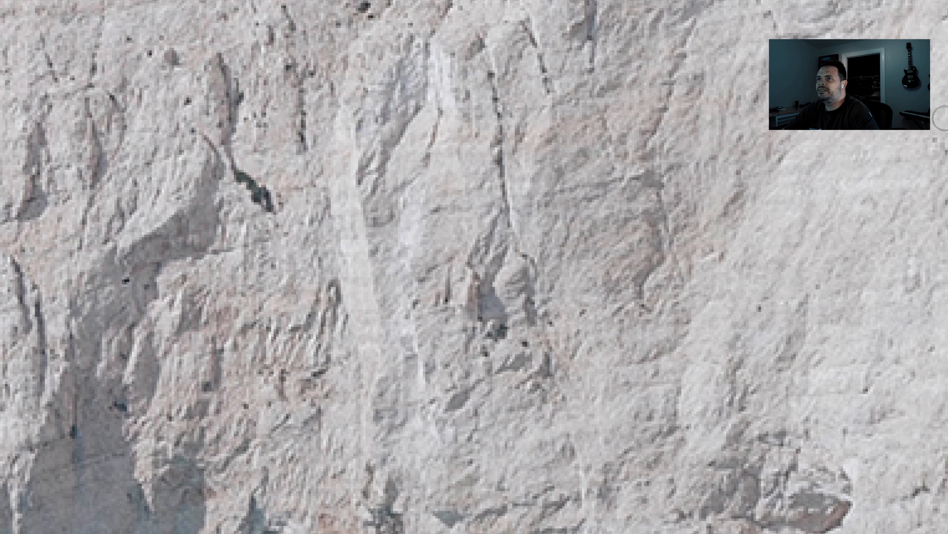
pyautogui.hotkey('ctrl', '-')
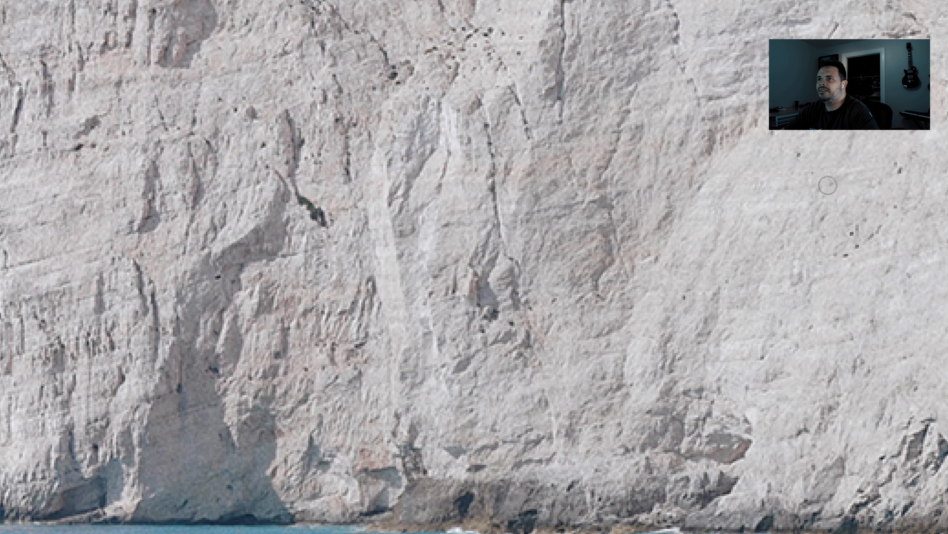
pyautogui.click(832, 185)
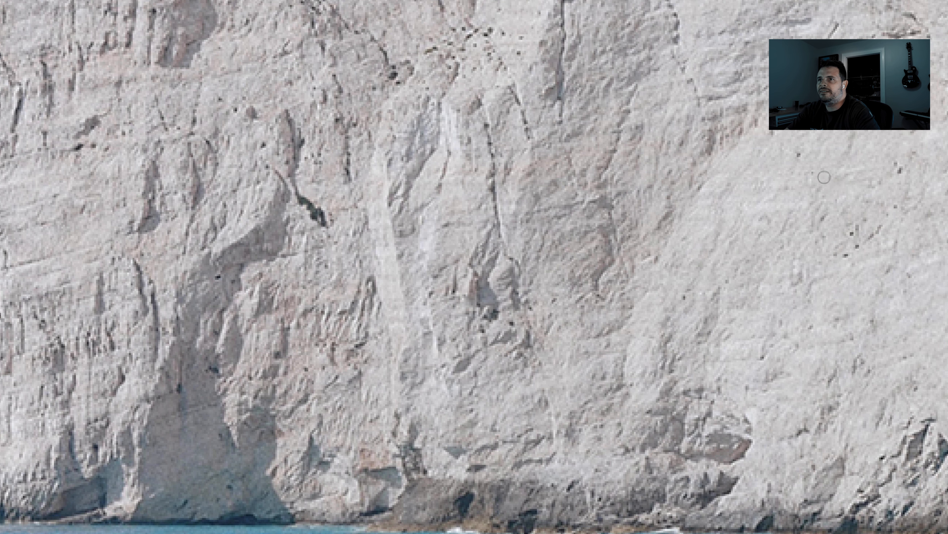
pyautogui.click(813, 173)
pyautogui.click(797, 154)
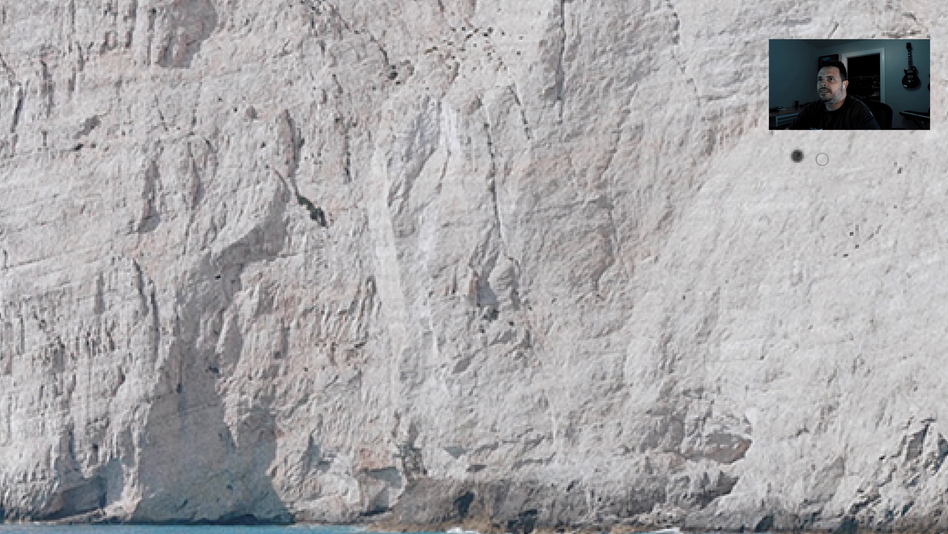
pyautogui.click(902, 172)
# Check the rest of the cliff, then save the retouched smart object contents and close that document.
pyautogui.moveTo(286, 96); pyautogui.dragTo(604, 127)
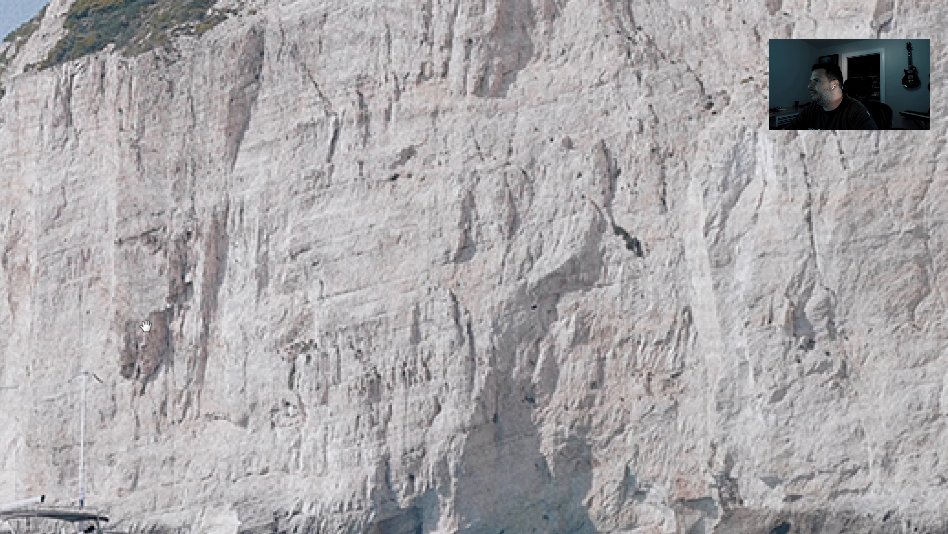
pyautogui.moveTo(59, 315); pyautogui.dragTo(330, 326)
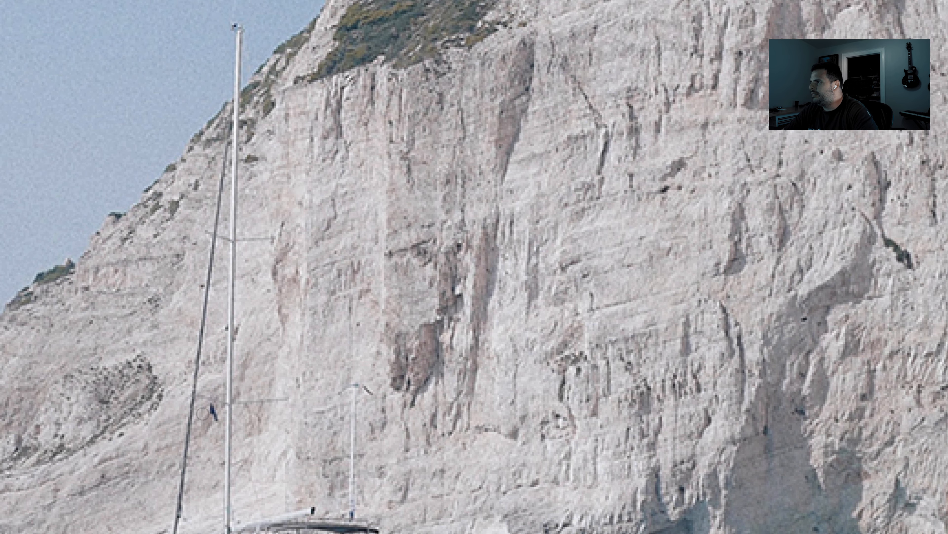
pyautogui.press('z')
pyautogui.keyDown('alt'); pyautogui.click(196, 487); pyautogui.keyUp('alt')
pyautogui.keyDown('alt'); pyautogui.click(196, 487); pyautogui.keyUp('alt')
pyautogui.keyDown('alt'); pyautogui.click(196, 487); pyautogui.keyUp('alt')
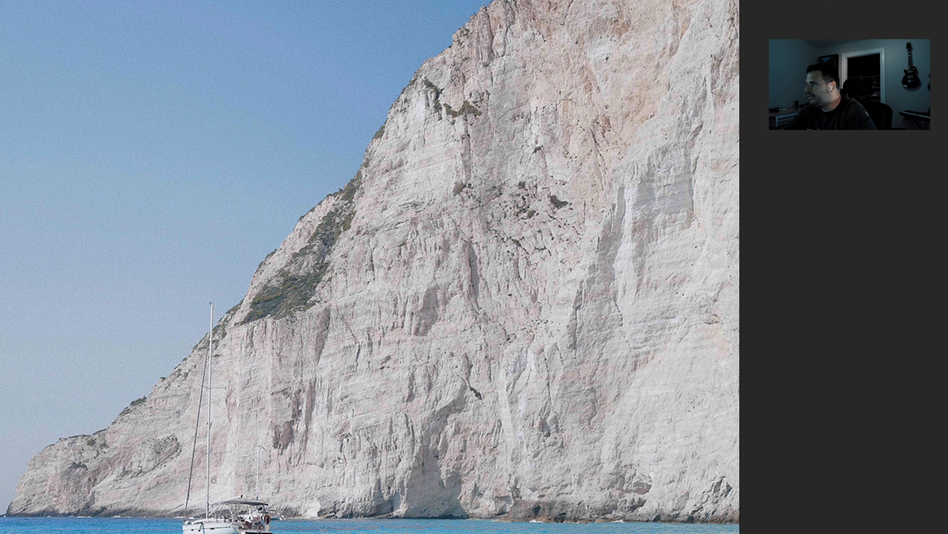
pyautogui.hotkey('ctrl', '0')
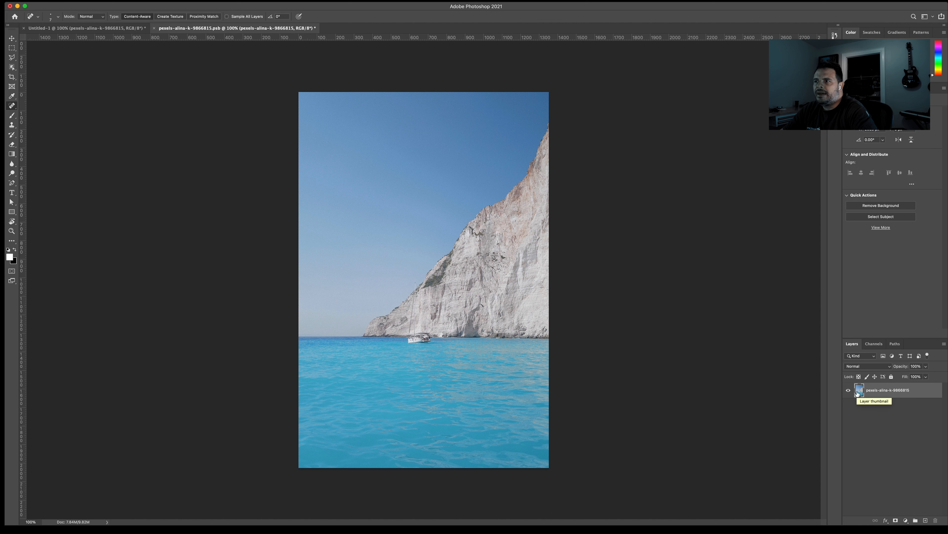
pyautogui.press('super+s')
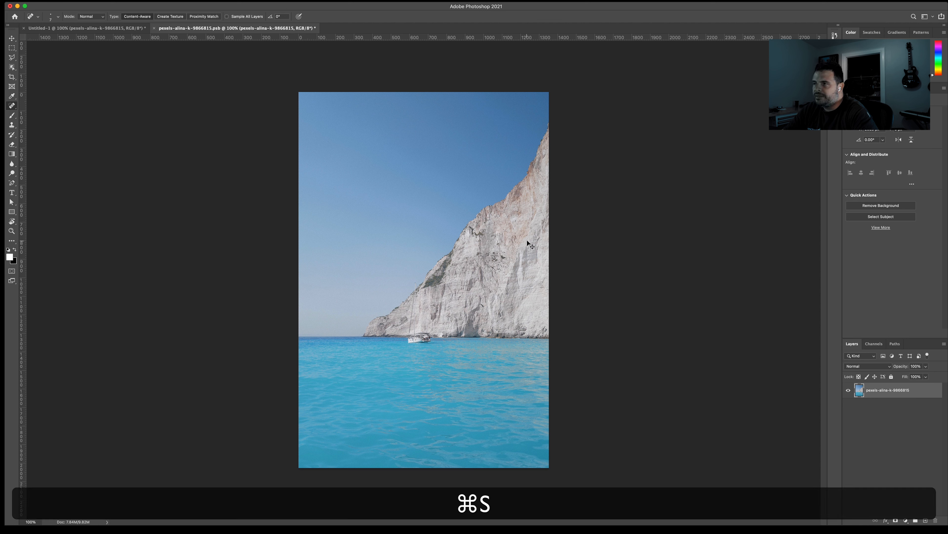
pyautogui.press('super+w')
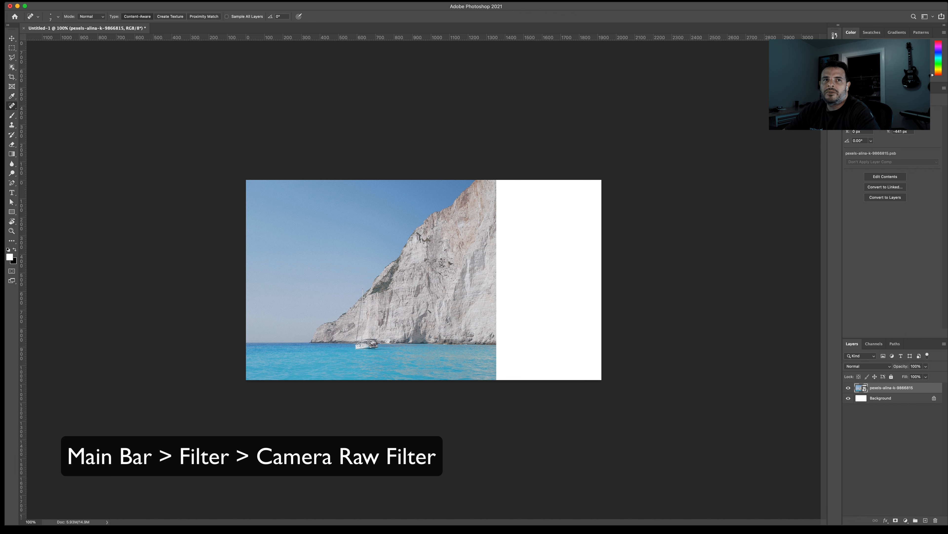
# Apply the Camera Raw Filter to the cliff photo layer and show only its Basic adjustments.
pyautogui.press('super+shift+a')
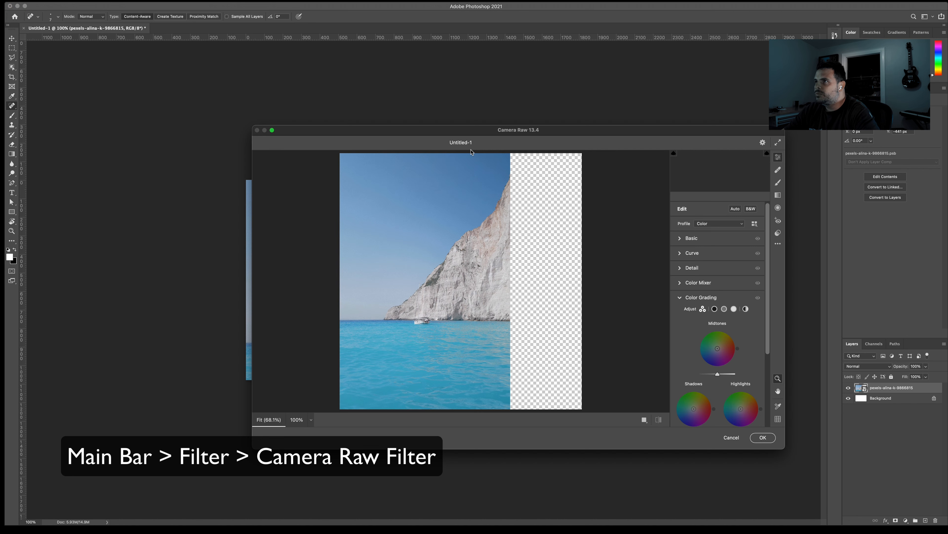
pyautogui.moveTo(498, 131); pyautogui.dragTo(424, 118)
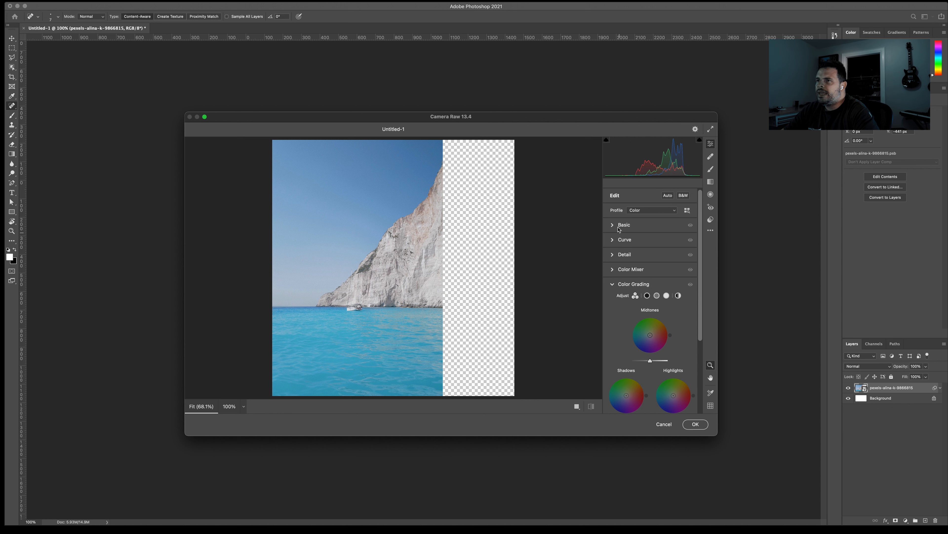
pyautogui.click(612, 285)
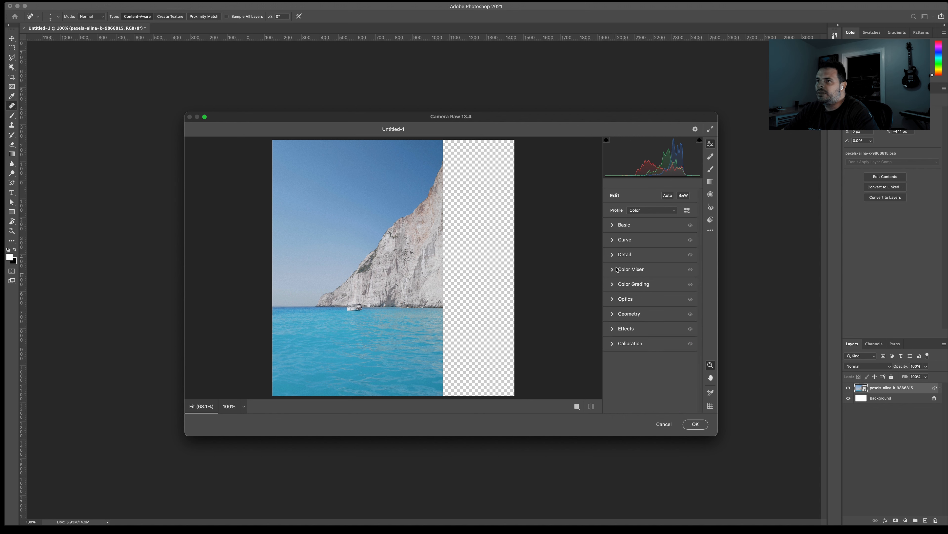
pyautogui.click(612, 225)
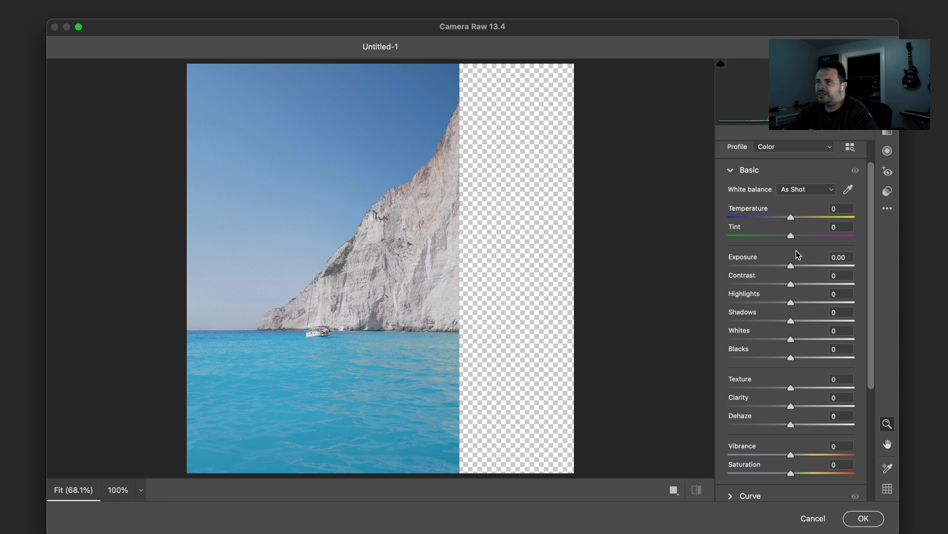
# Set Exposure to -0.15, Contrast to +13, Highlights to -48, Shadows to +9, Whites to +29 and Blacks to -59.
pyautogui.moveTo(792, 266); pyautogui.dragTo(790, 266)
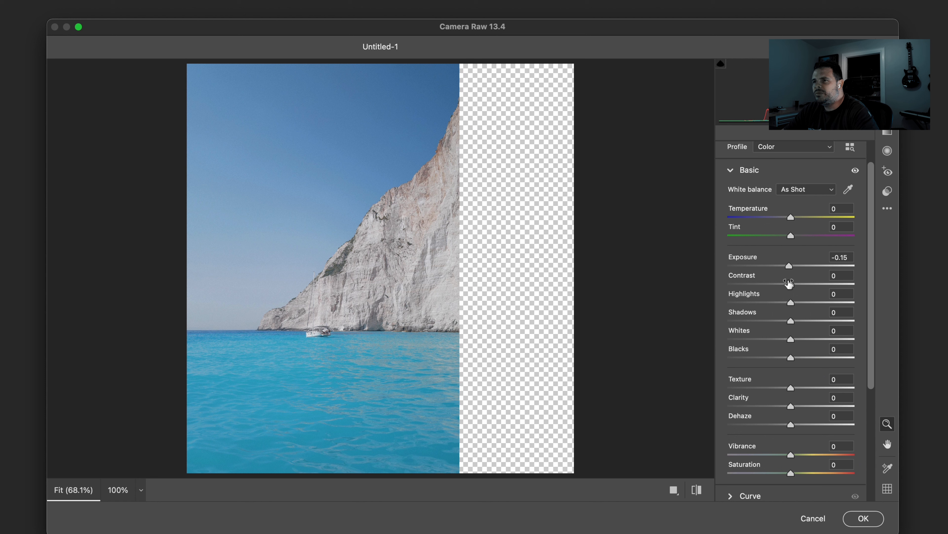
pyautogui.moveTo(791, 284); pyautogui.dragTo(796, 286)
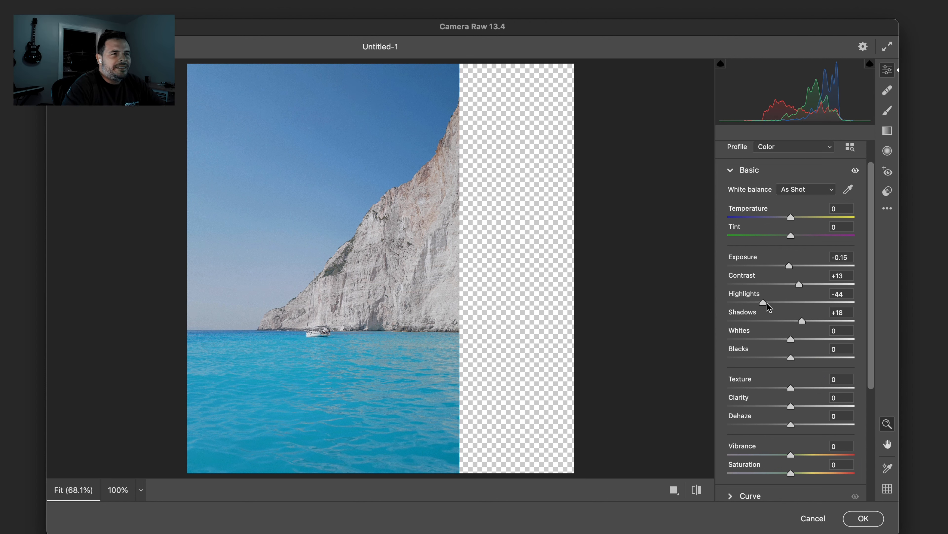
pyautogui.moveTo(763, 301); pyautogui.dragTo(753, 363)
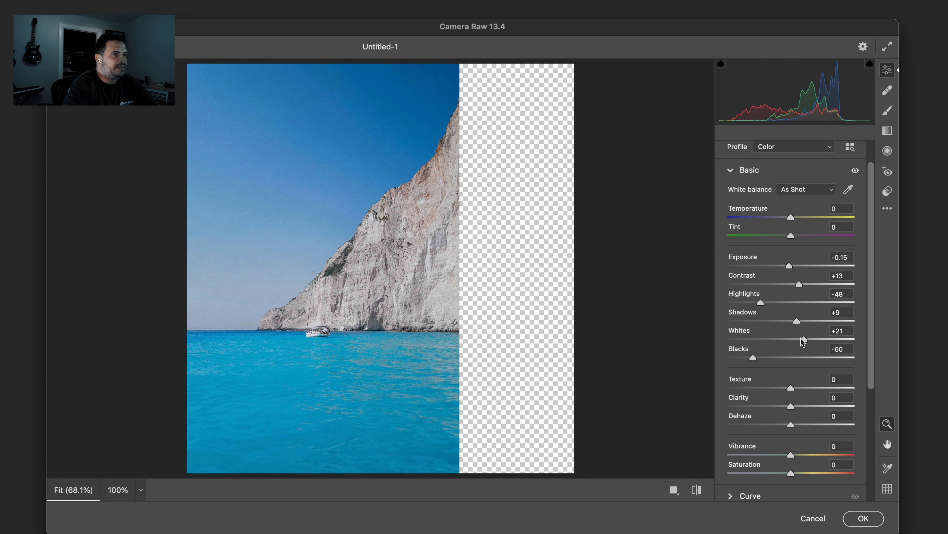
pyautogui.moveTo(804, 341)
pyautogui.mouseDown()
pyautogui.moveTo(817, 340)
pyautogui.moveTo(810, 341)
pyautogui.mouseUp()
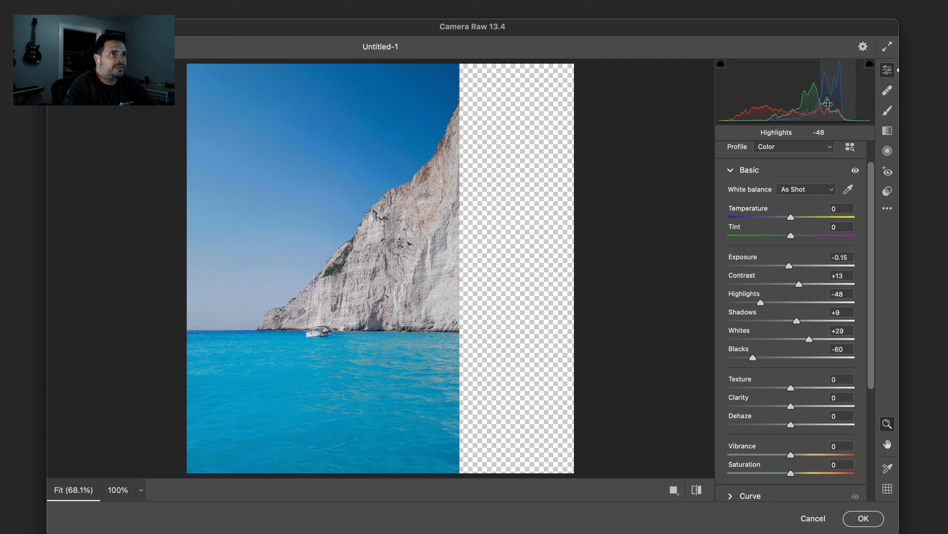
pyautogui.moveTo(751, 359); pyautogui.dragTo(752, 360)
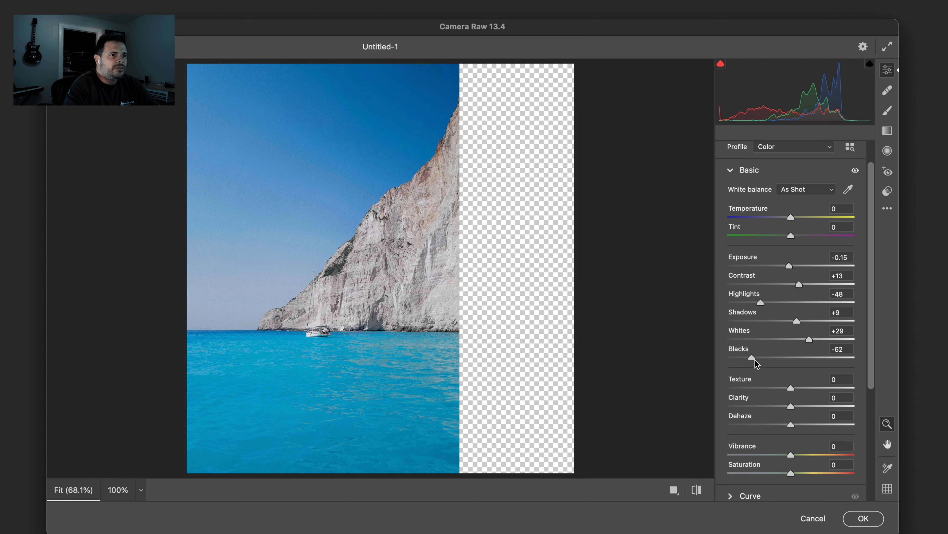
pyautogui.moveTo(748, 357); pyautogui.dragTo(752, 361)
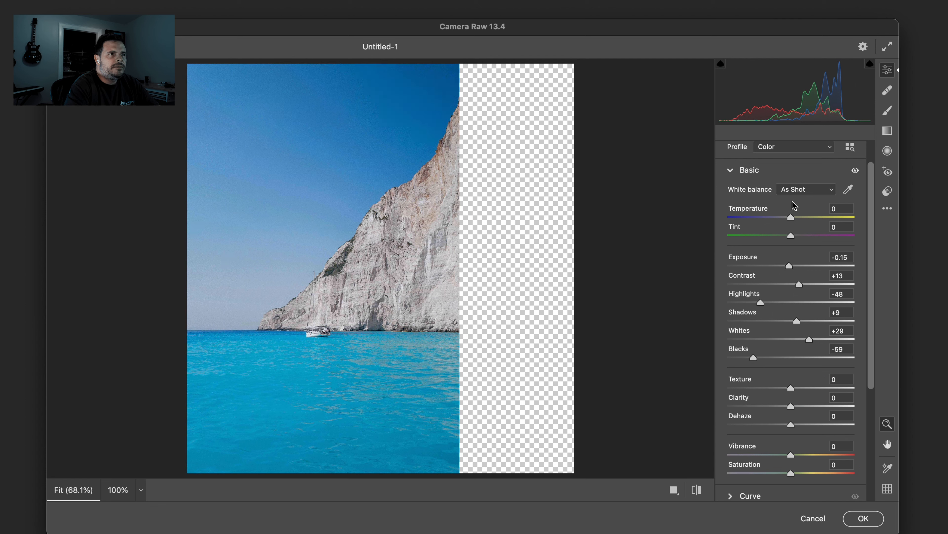
# Boost the photo's colors with Vibrance +14 and Saturation +4, and finish the Basic adjustments.
pyautogui.moveTo(791, 454); pyautogui.dragTo(800, 455)
pyautogui.moveTo(791, 472); pyautogui.dragTo(796, 472)
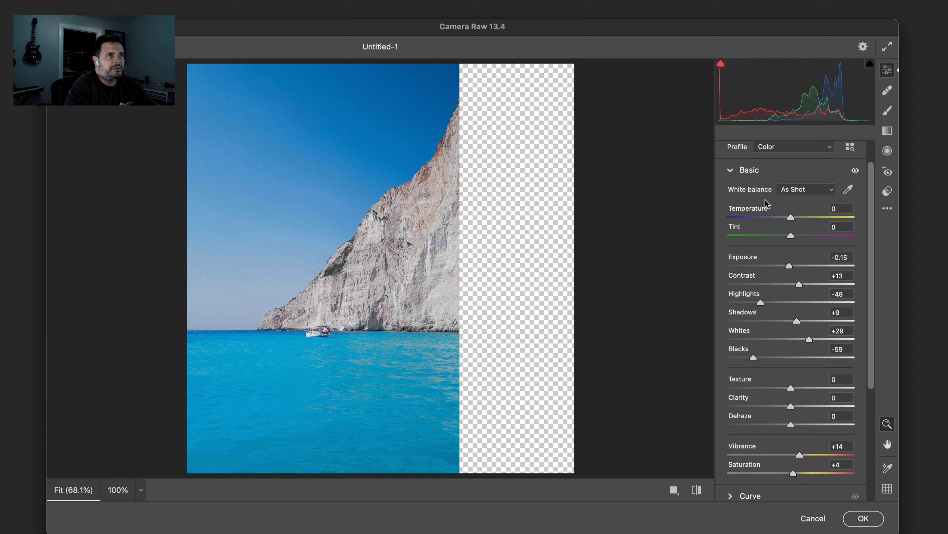
pyautogui.click(731, 172)
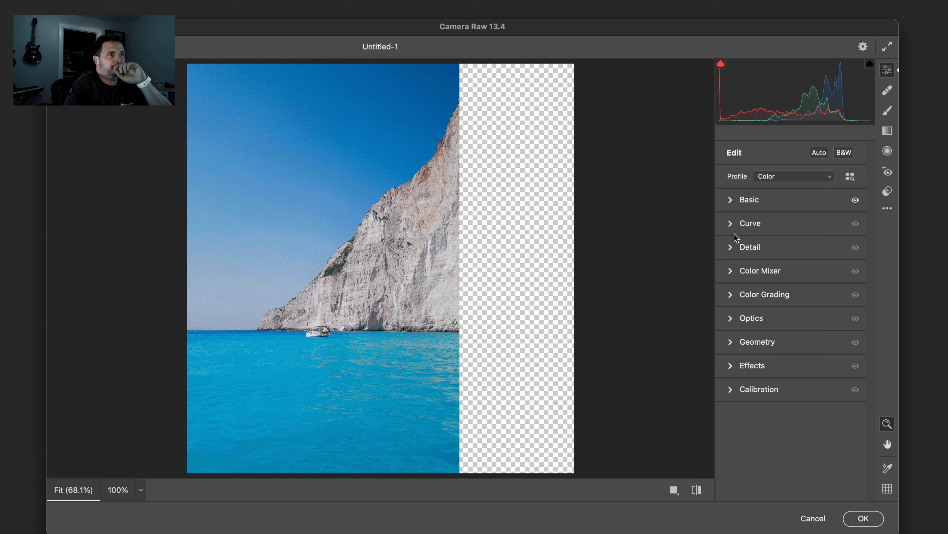
# In the Detail adjustments, set Sharpening to 18, Noise Reduction to 35 and Color Noise Reduction to 40.
pyautogui.click(732, 253)
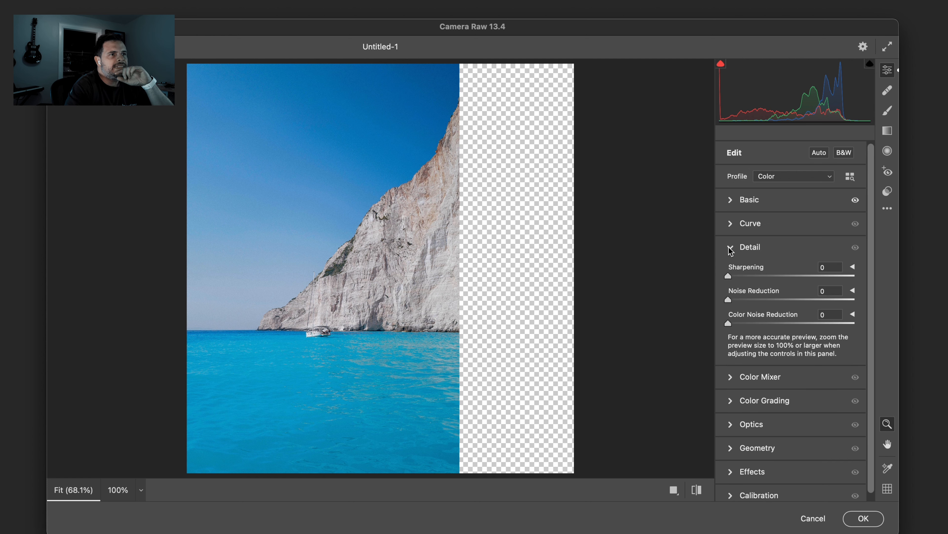
pyautogui.moveTo(745, 275); pyautogui.dragTo(761, 300)
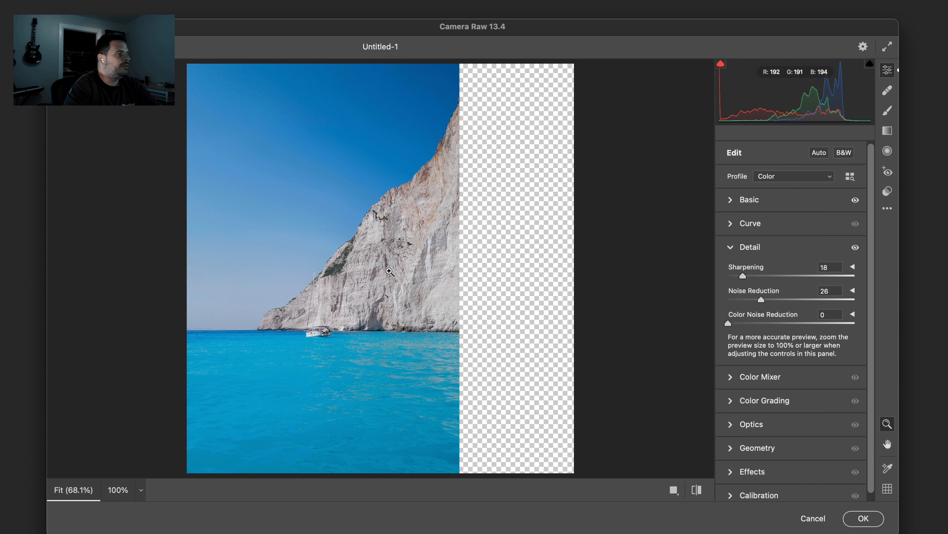
pyautogui.click(353, 198)
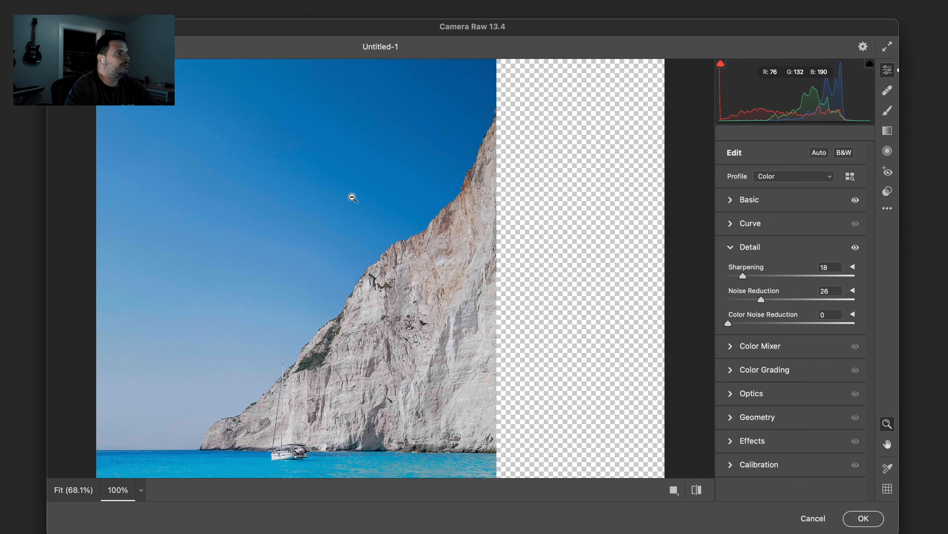
pyautogui.click(141, 490)
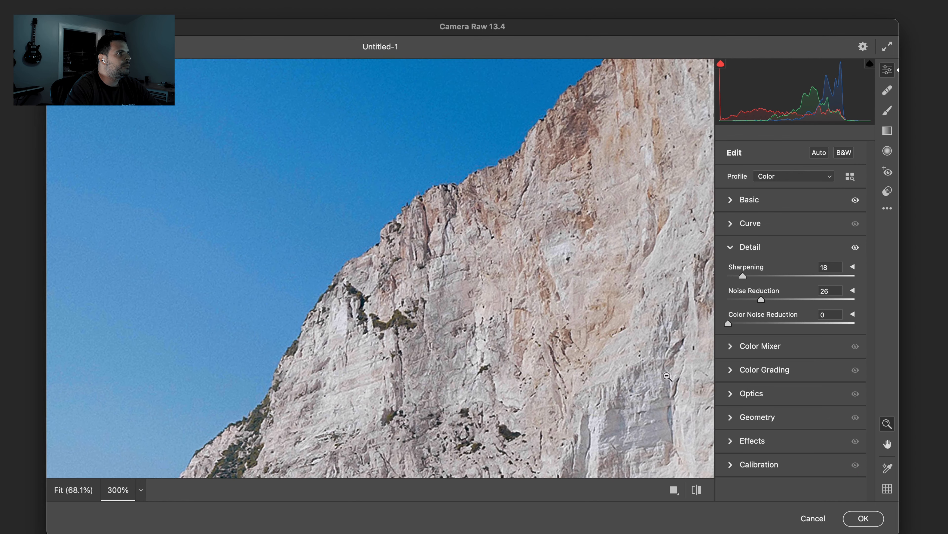
pyautogui.moveTo(763, 299)
pyautogui.mouseDown()
pyautogui.moveTo(781, 325)
pyautogui.moveTo(759, 301)
pyautogui.mouseUp()
pyautogui.click(764, 322)
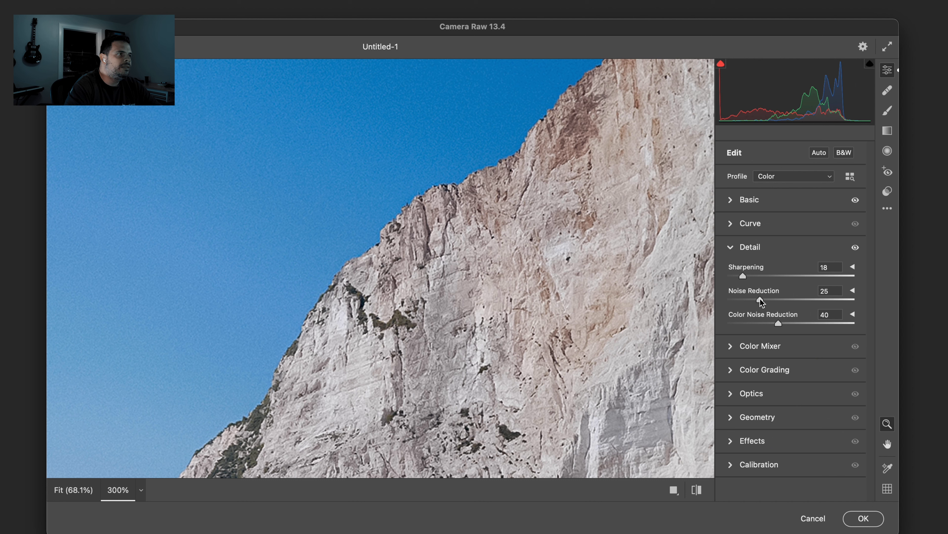
pyautogui.moveTo(759, 298); pyautogui.dragTo(771, 298)
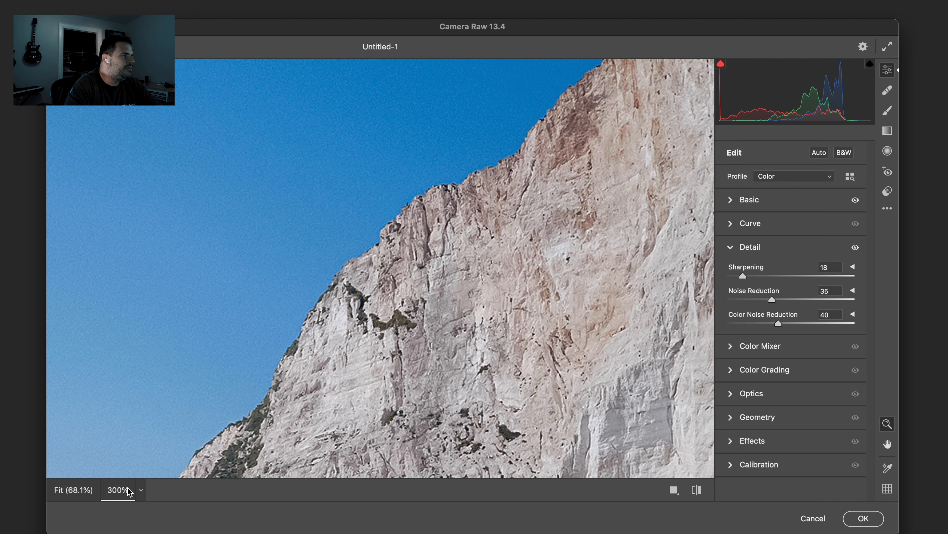
# Increase Sharpening to 25 and inspect the photo both fitted to the preview and at 100%.
pyautogui.click(142, 492)
pyautogui.click(169, 533)
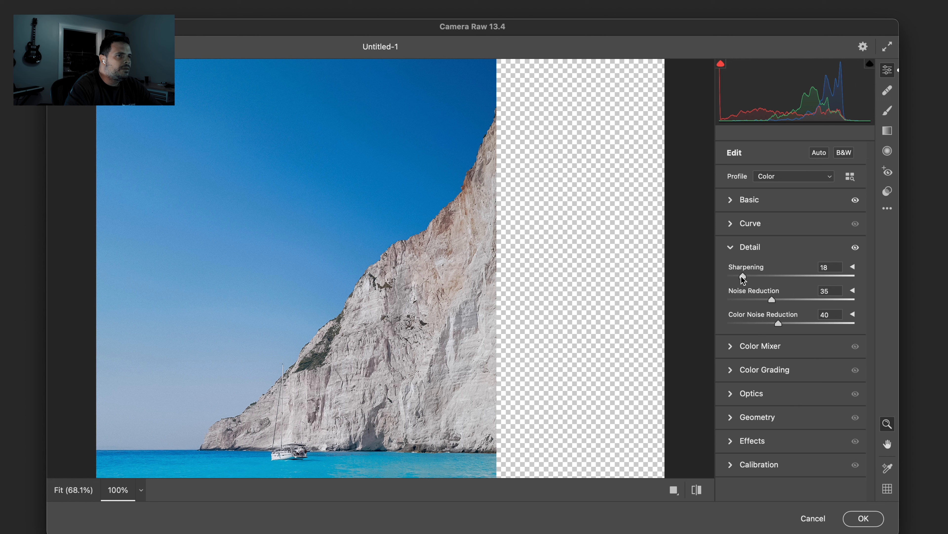
pyautogui.moveTo(744, 275); pyautogui.dragTo(748, 277)
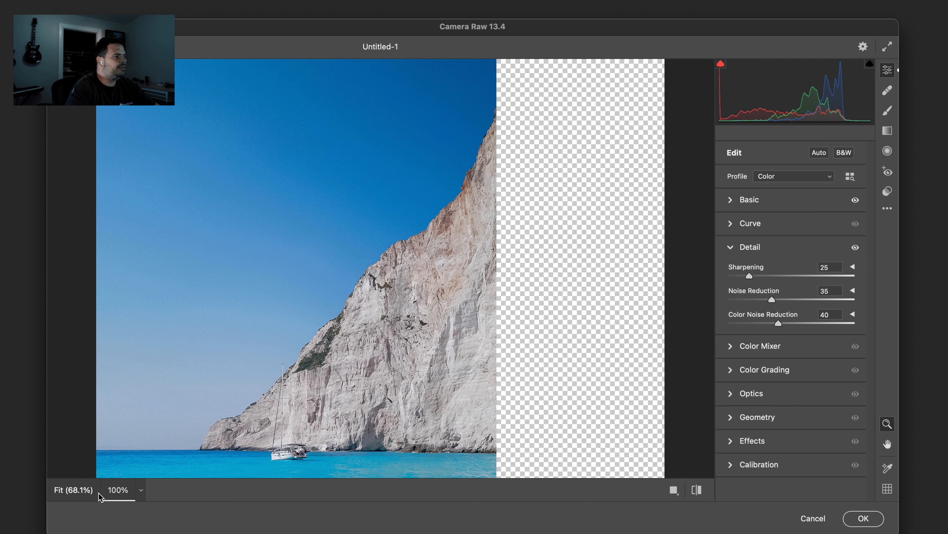
pyautogui.click(141, 494)
pyautogui.keyDown('alt'); pyautogui.click(355, 335); pyautogui.keyUp('alt')
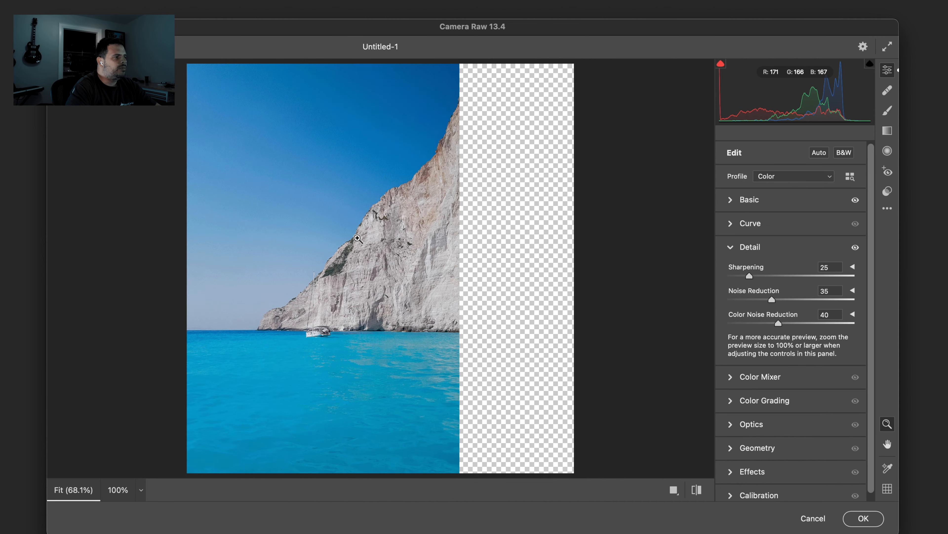
pyautogui.click(141, 493)
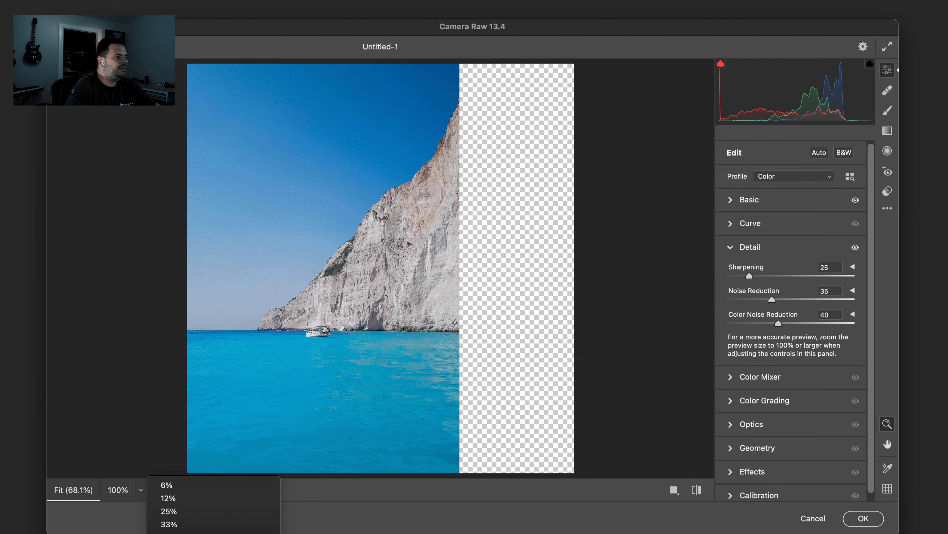
pyautogui.click(169, 533)
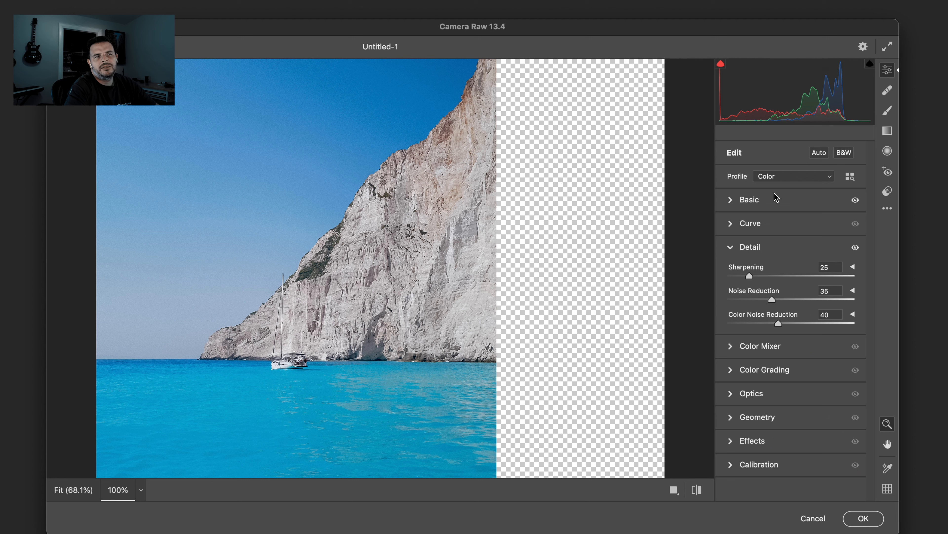
# Darken the photo's edges with a negative Vignetting value in the Effects adjustments and apply the Camera Raw Filter.
pyautogui.click(731, 247)
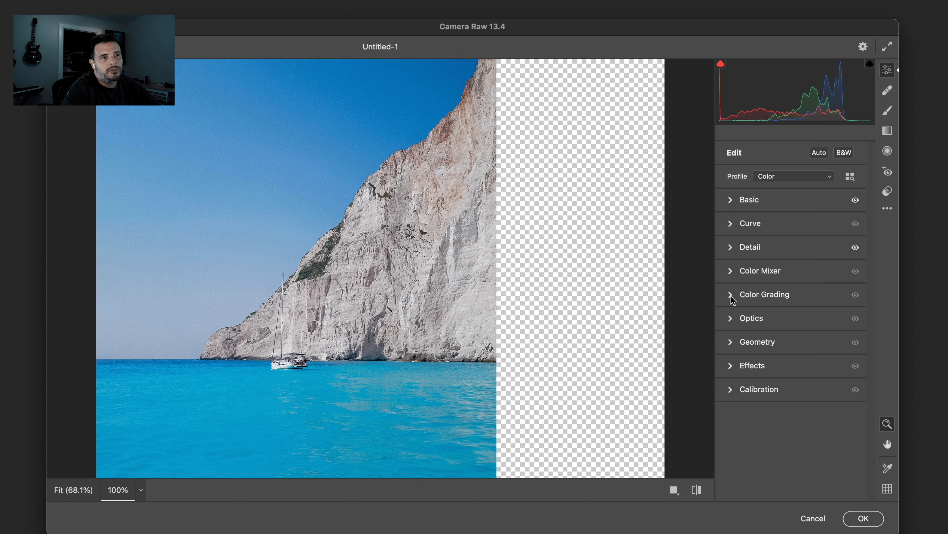
pyautogui.click(732, 368)
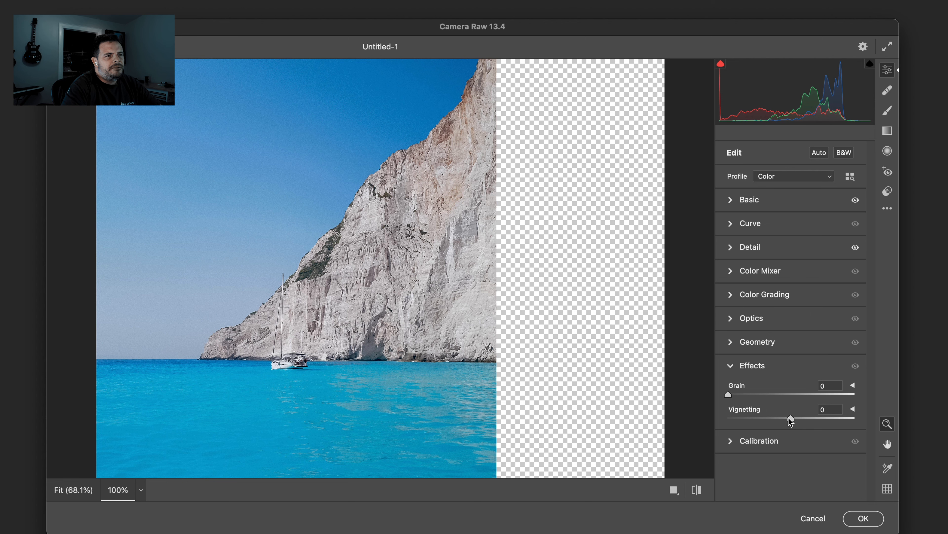
pyautogui.moveTo(791, 418); pyautogui.dragTo(772, 418)
pyautogui.click(731, 366)
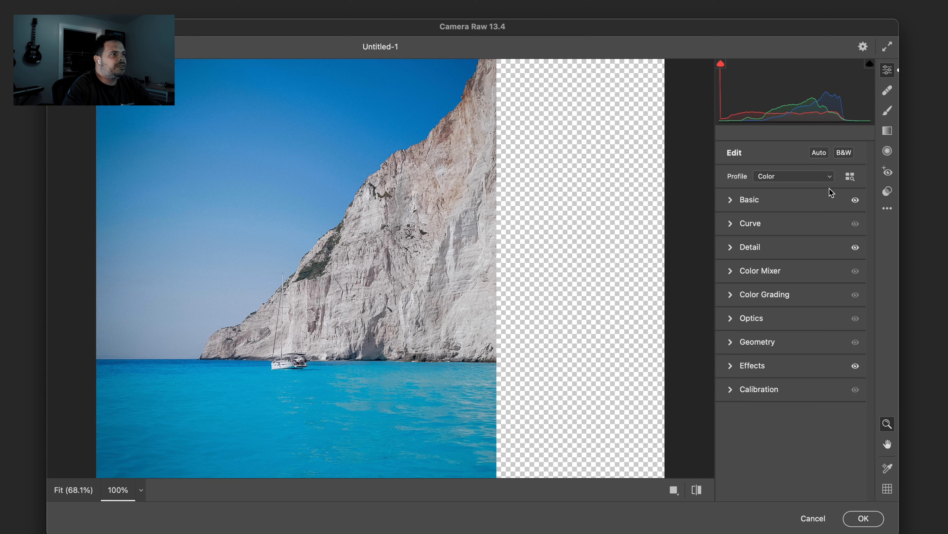
pyautogui.moveTo(804, 89)
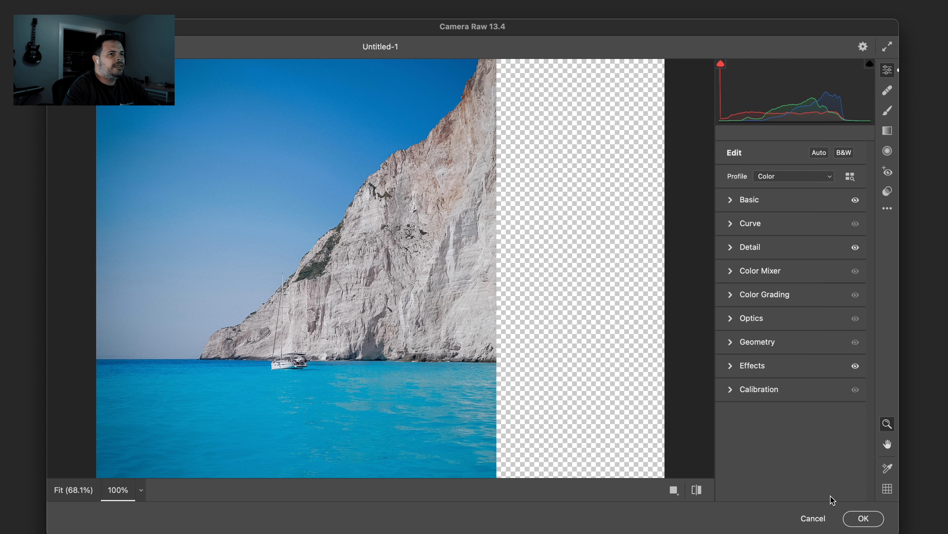
pyautogui.click(864, 520)
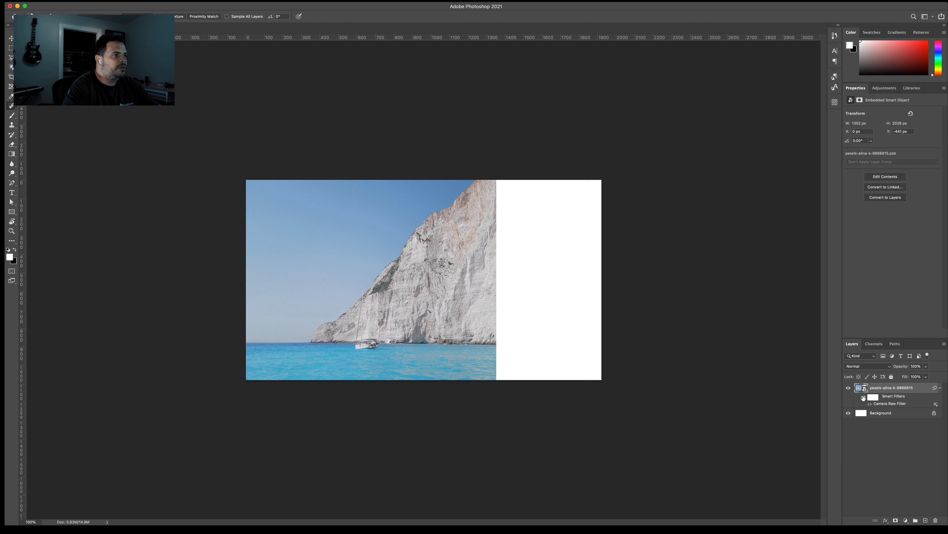
# Toggle the photo layer's smart filters off and on to compare the original with the enhanced version.
pyautogui.click(863, 397)
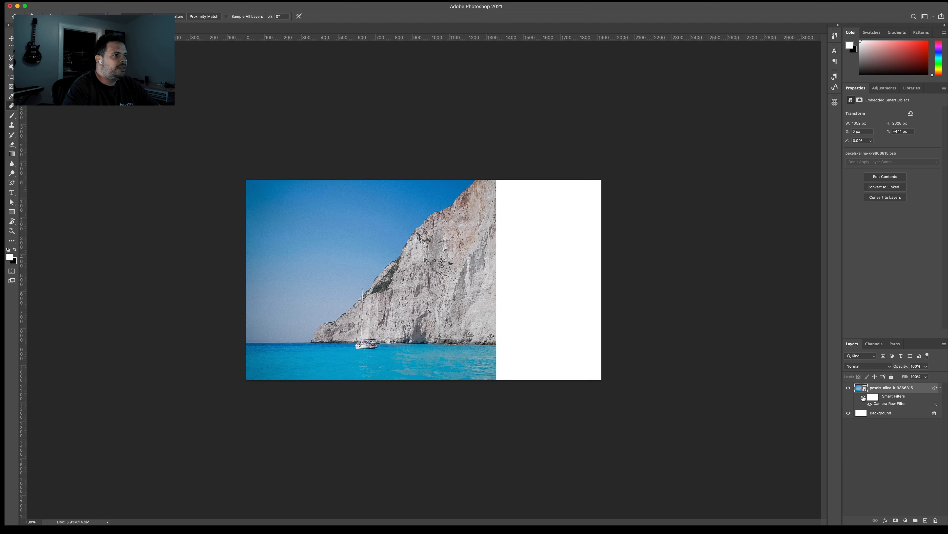
pyautogui.click(863, 398)
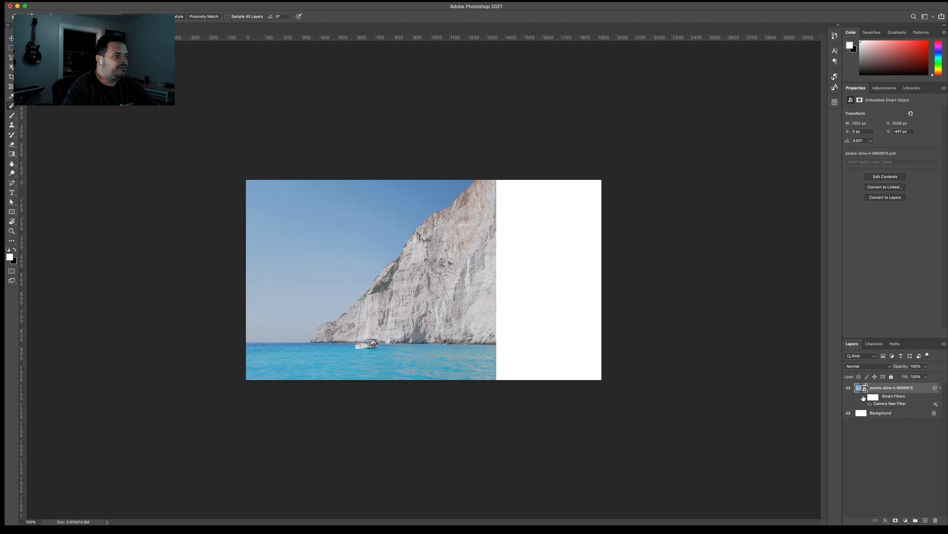
pyautogui.click(864, 397)
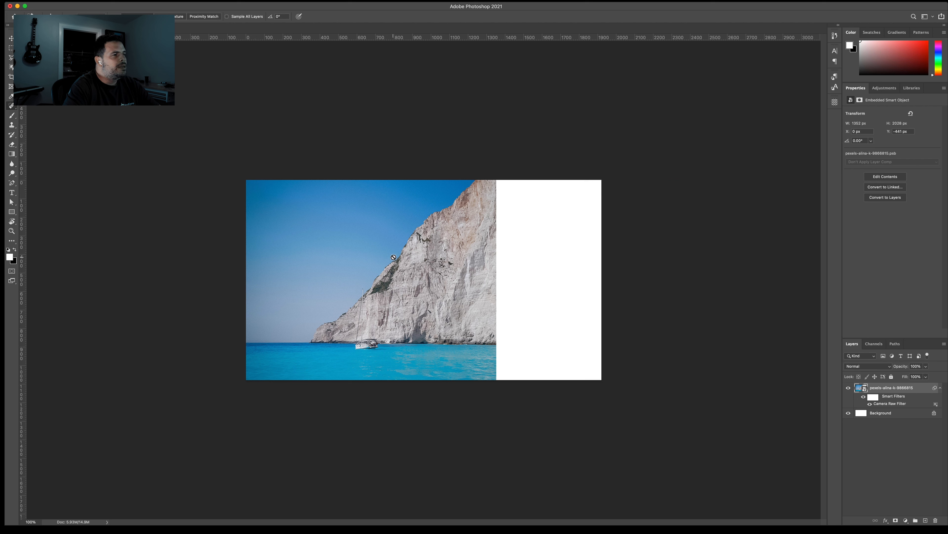
# Draw a paragraph text box about 373 px wide in the white area and enter "Enjoy", "Life" and "Today" on separate lines.
pyautogui.press('t')
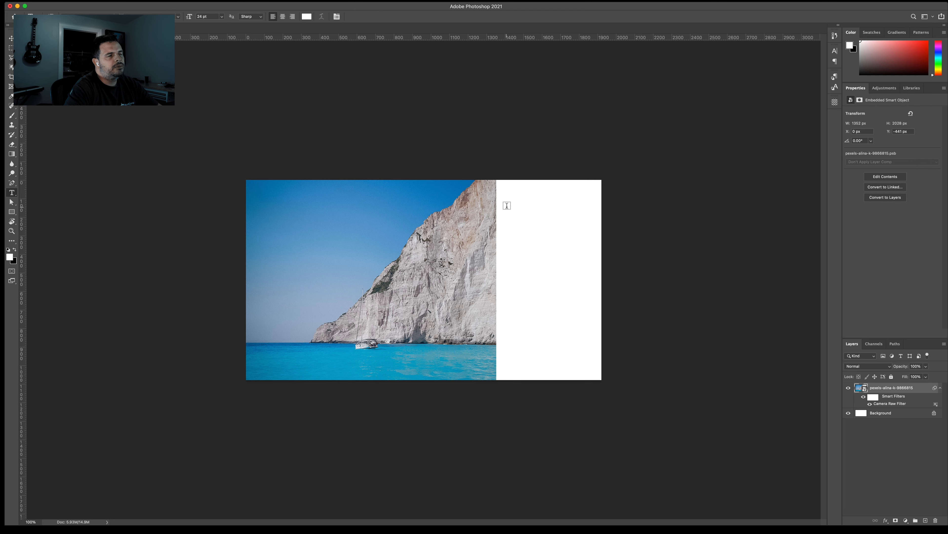
pyautogui.moveTo(507, 206); pyautogui.dragTo(575, 279)
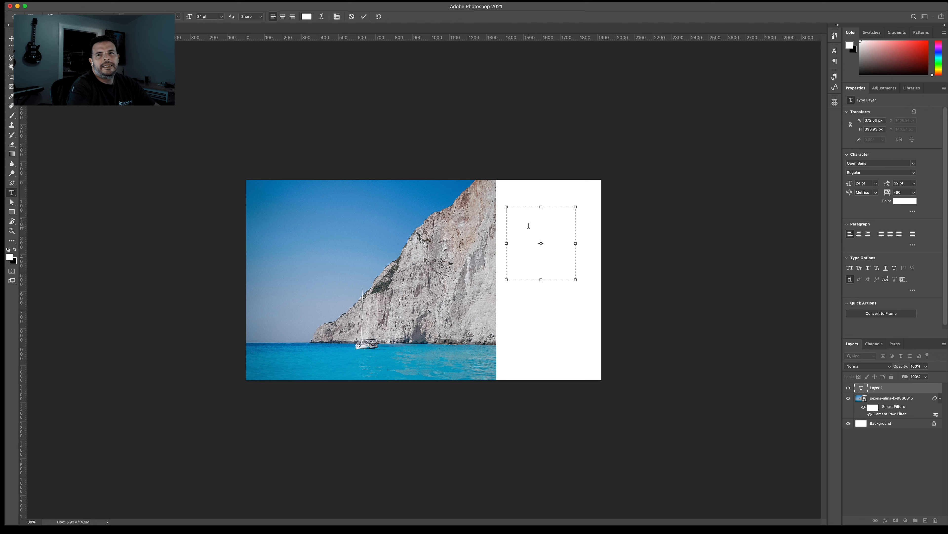
pyautogui.write('E')
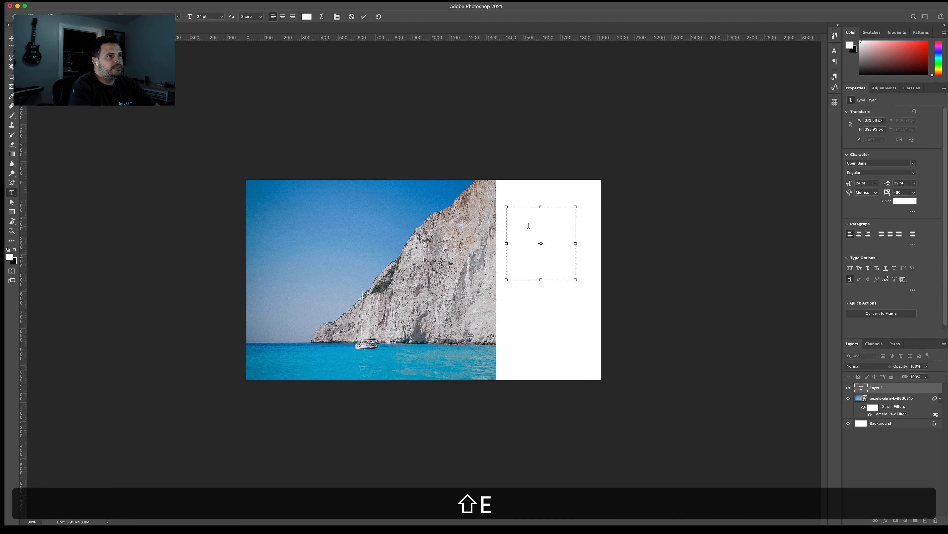
pyautogui.write('Njoy')
pyautogui.hotkey('shift', 'Return')
pyautogui.write('f')
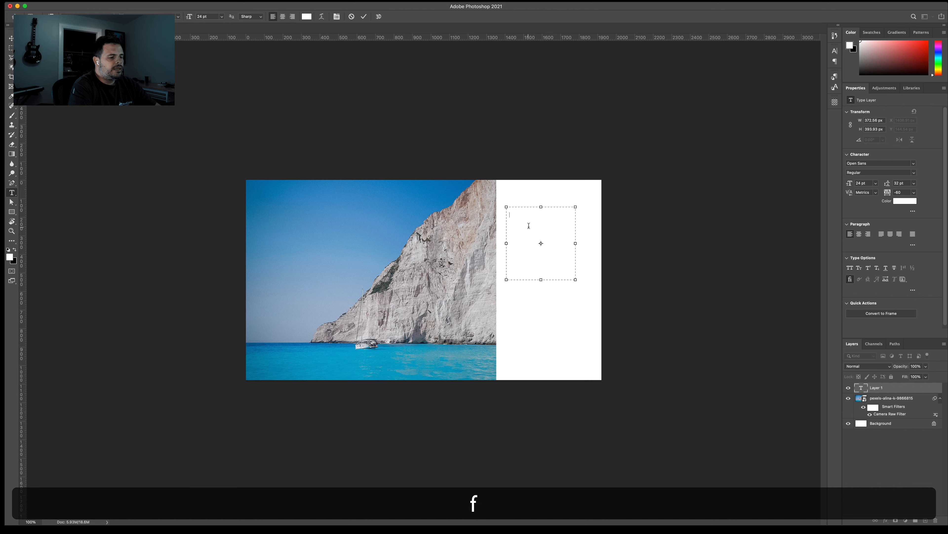
pyautogui.write('e')
pyautogui.hotkey('shift', 'Return')
pyautogui.write('da')
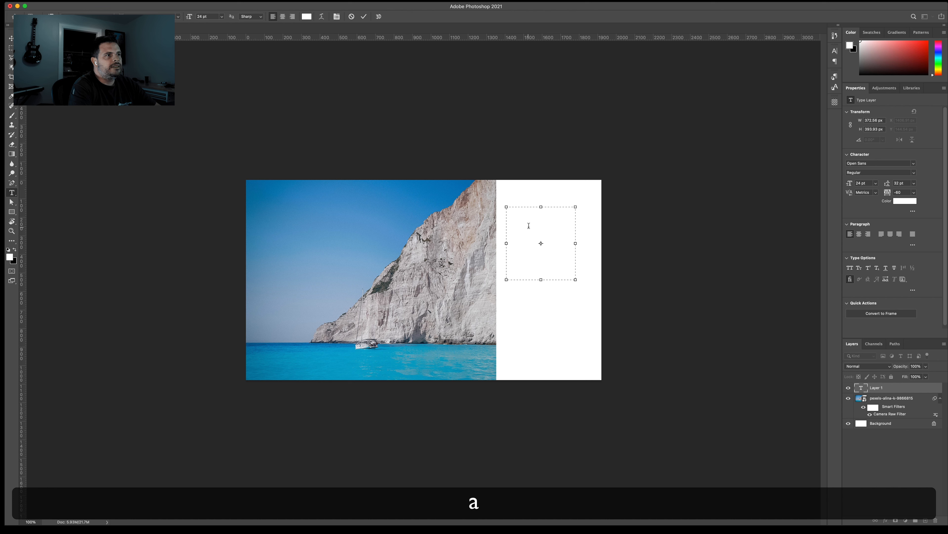
pyautogui.write('y')
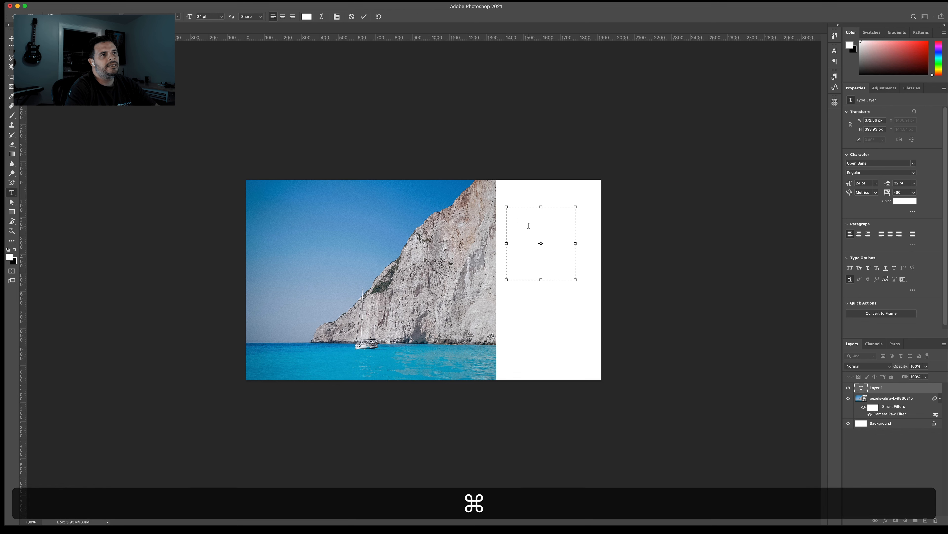
# Change the color of the whole "Enjoy Life Today" text to black and commit the text.
pyautogui.press('super+a')
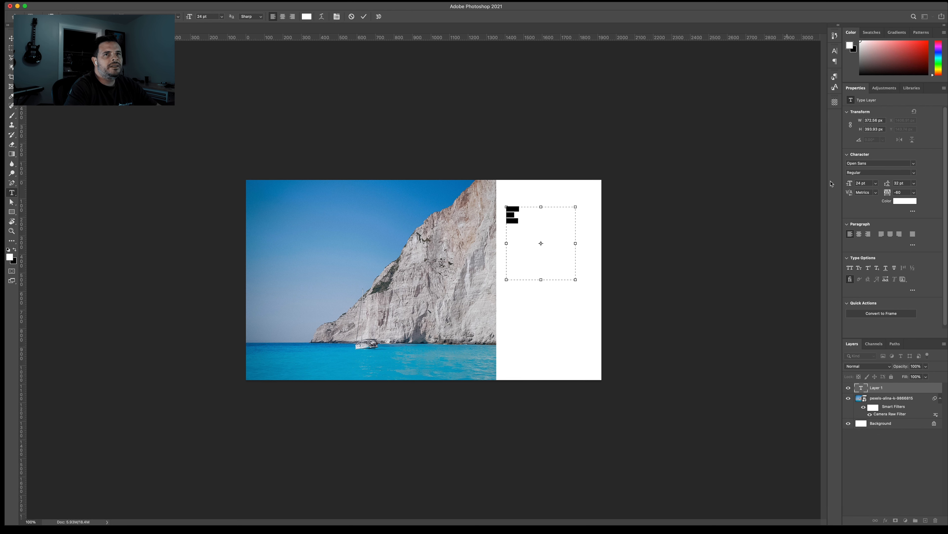
pyautogui.click(905, 201)
pyautogui.click(693, 384)
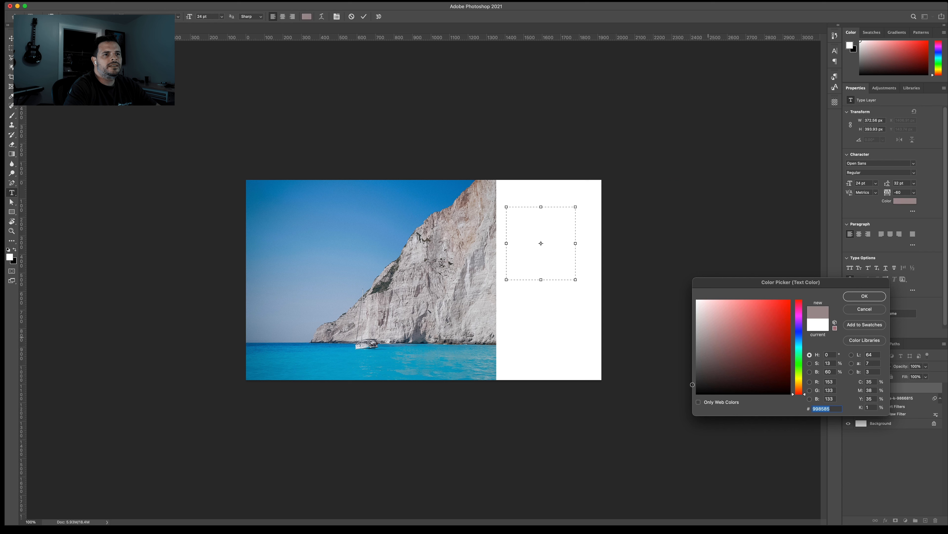
pyautogui.moveTo(693, 384); pyautogui.dragTo(687, 400)
pyautogui.click(865, 296)
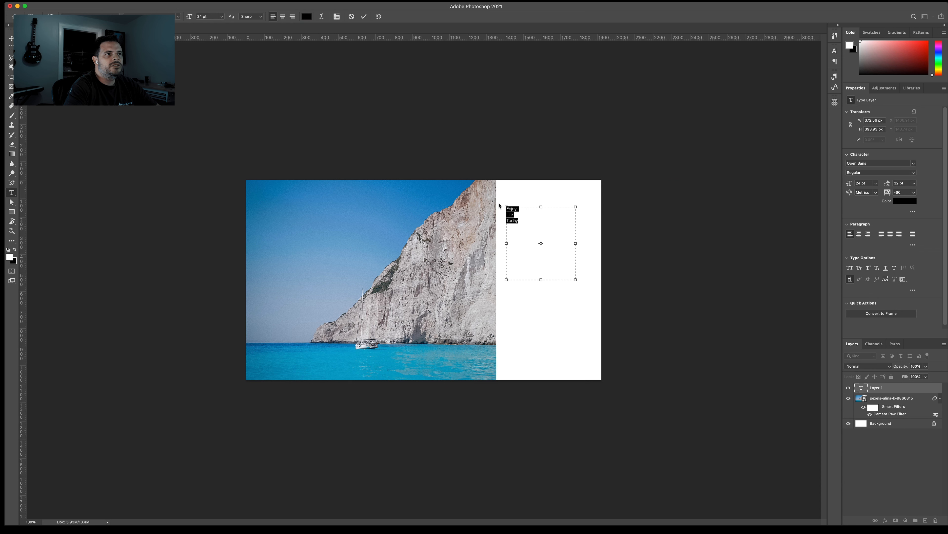
pyautogui.click(523, 220)
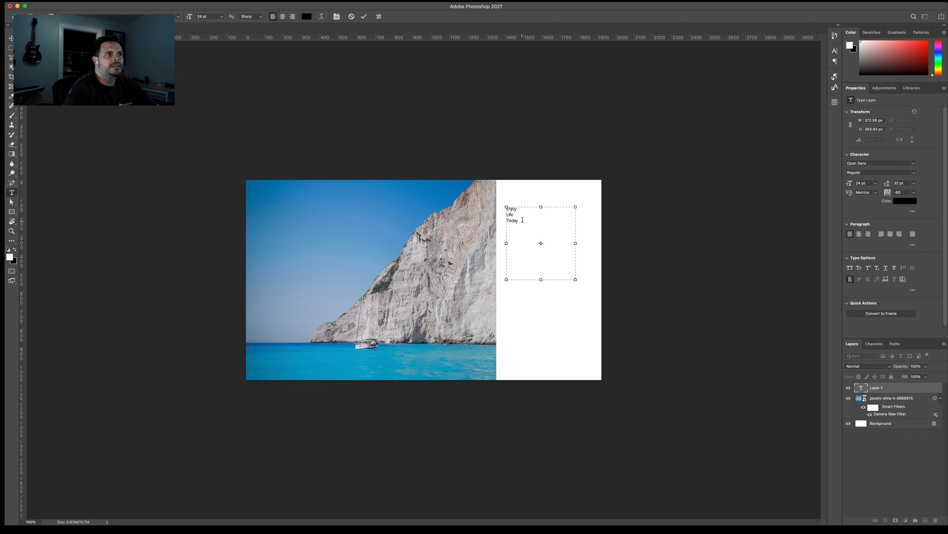
pyautogui.press('super+Return')
pyautogui.press('v')
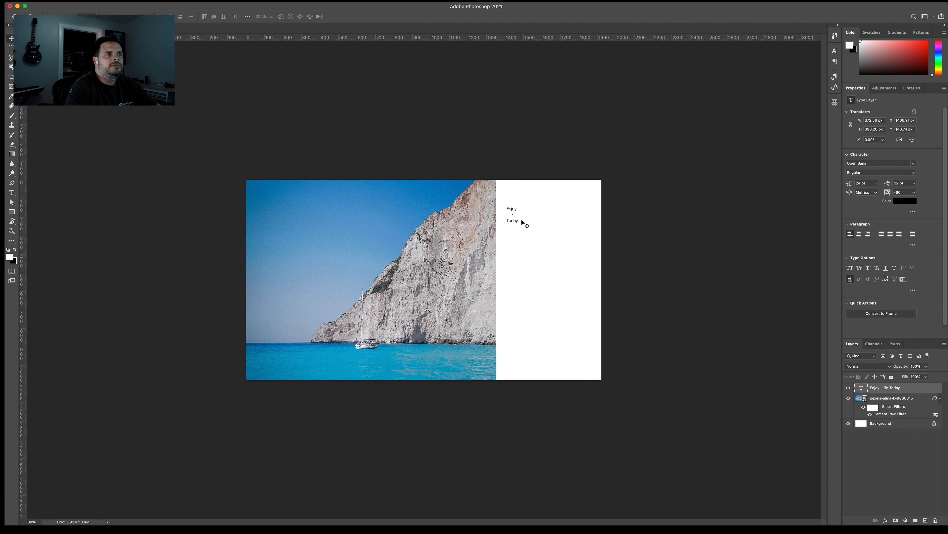
# Shorten the paragraph text box around "Enjoy Life Today" to about 138 px high.
pyautogui.press('super+t')
pyautogui.press('t')
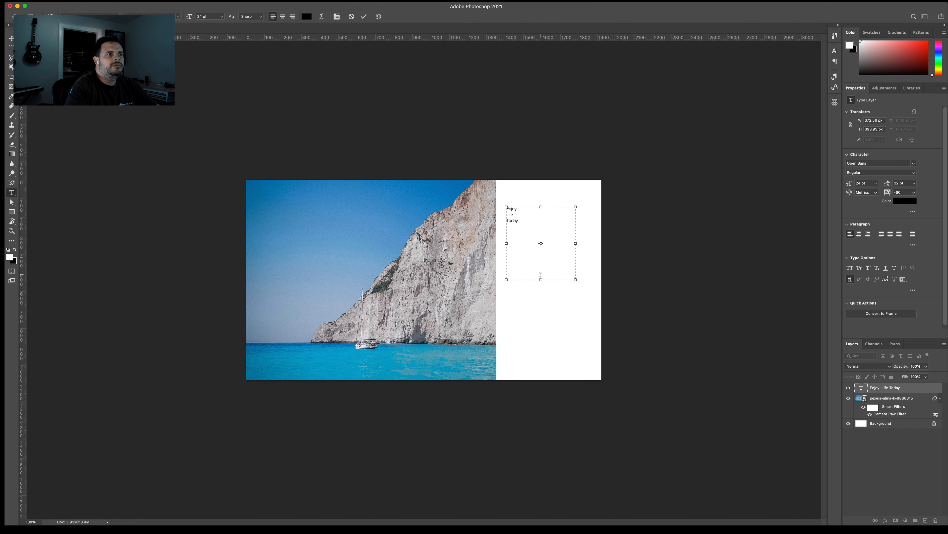
pyautogui.moveTo(541, 276); pyautogui.dragTo(540, 231)
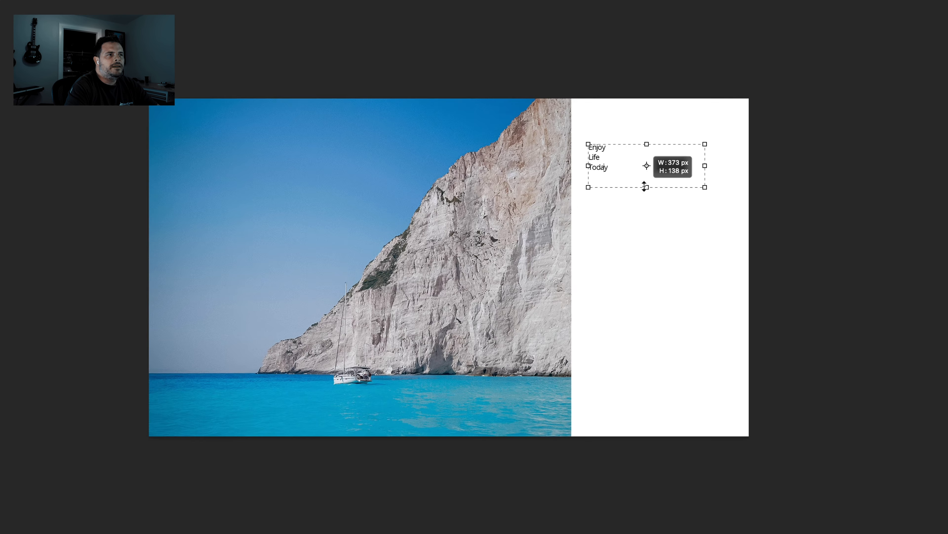
pyautogui.press('super+Return')
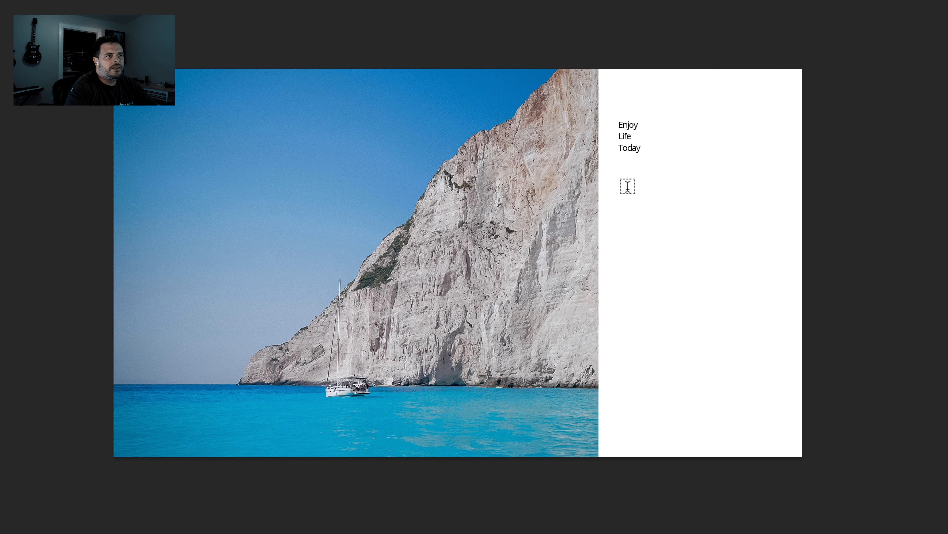
pyautogui.moveTo(635, 187); pyautogui.dragTo(758, 305)
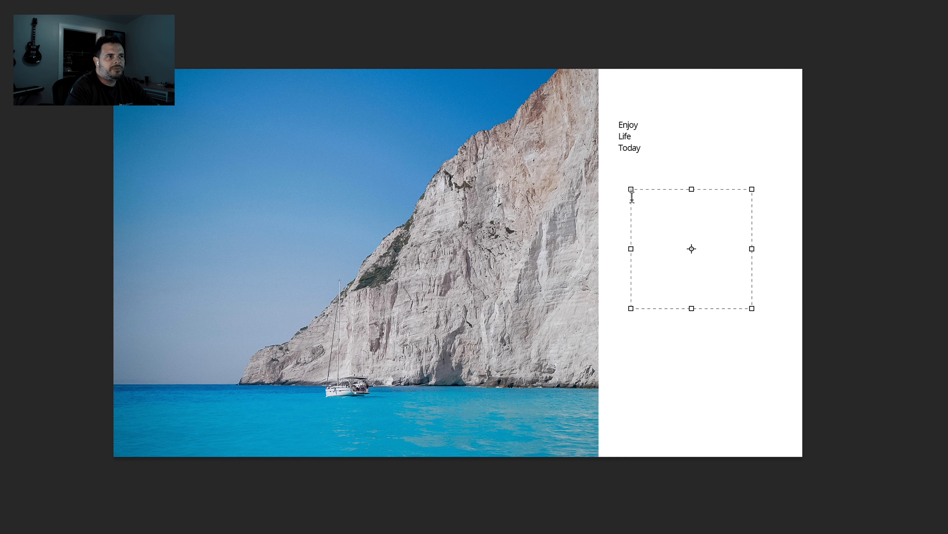
pyautogui.press('Escape')
pyautogui.moveTo(631, 200); pyautogui.dragTo(618, 203)
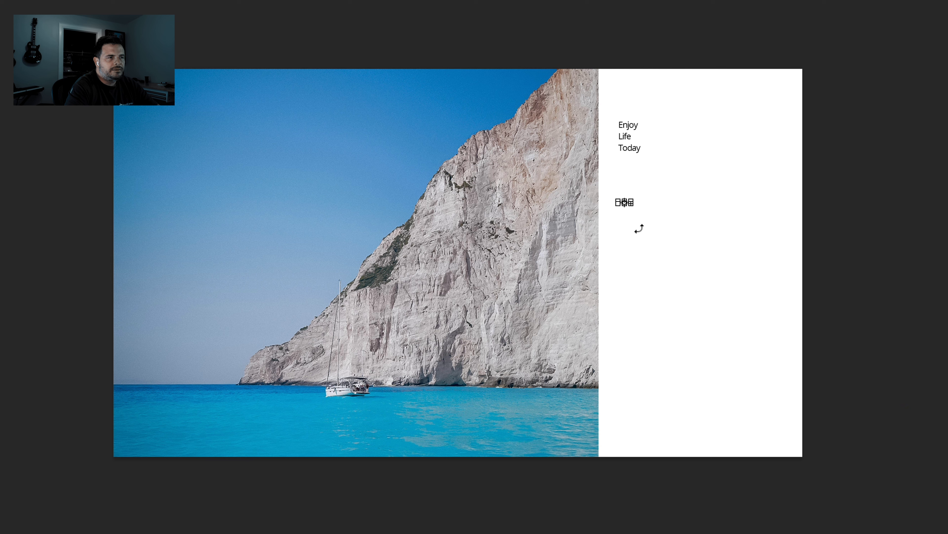
pyautogui.press('Escape')
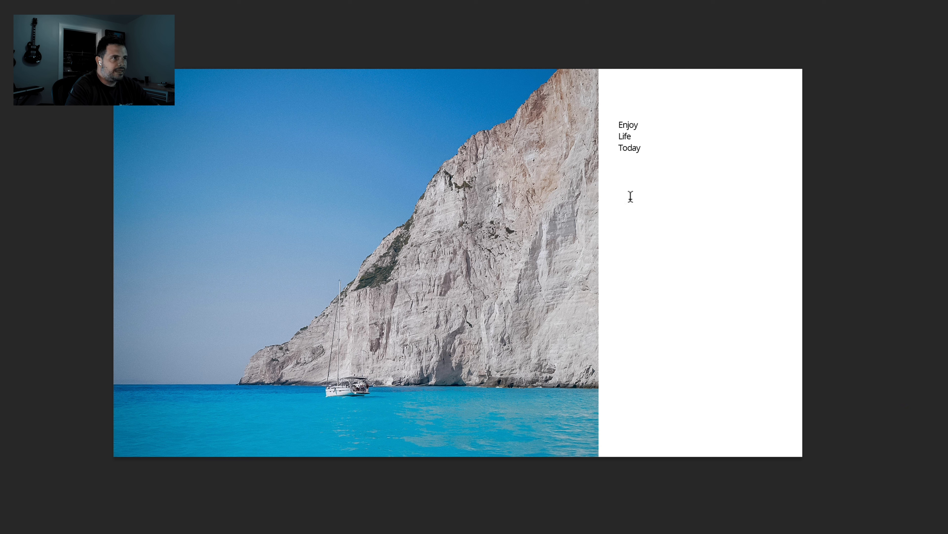
pyautogui.click(630, 197)
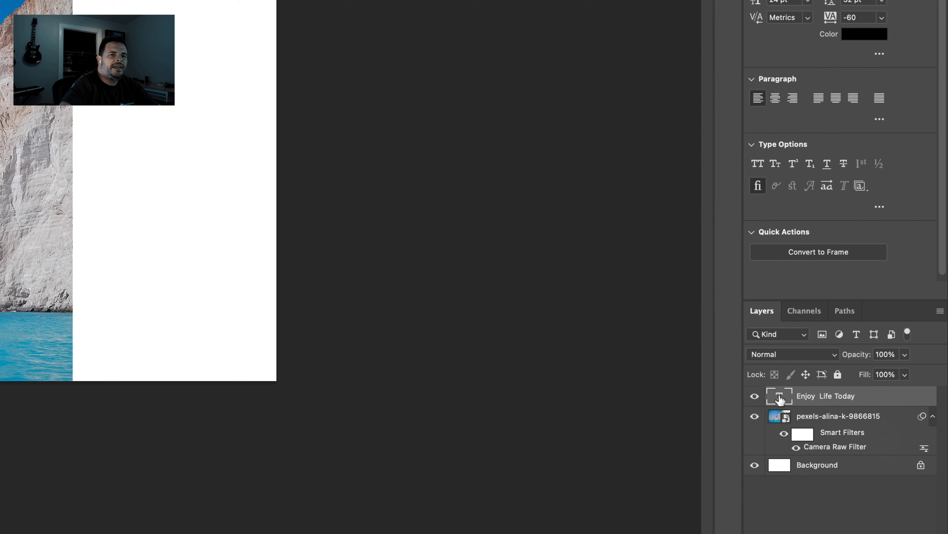
# Convert the "Enjoy Life Today" paragraph text layer to point text.
pyautogui.rightClick(782, 396)
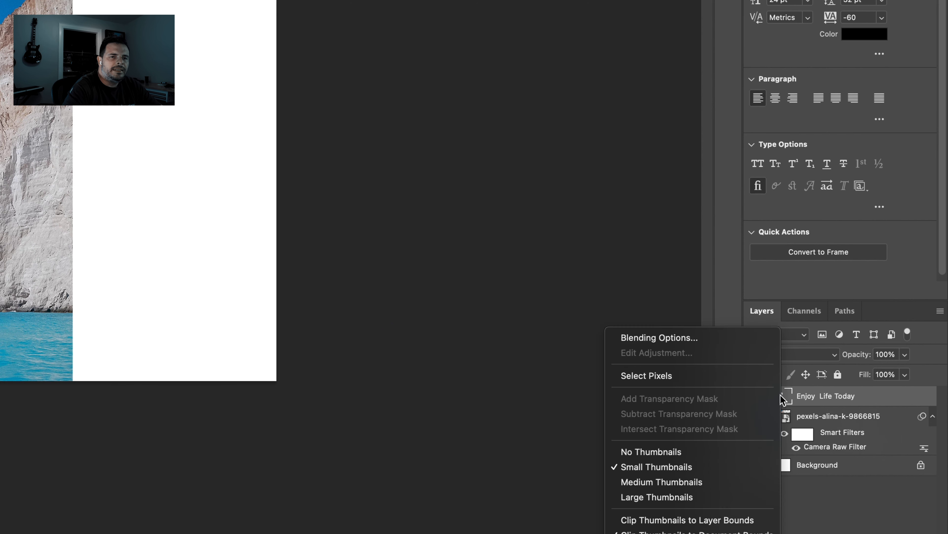
pyautogui.click(794, 397)
pyautogui.rightClick(809, 397)
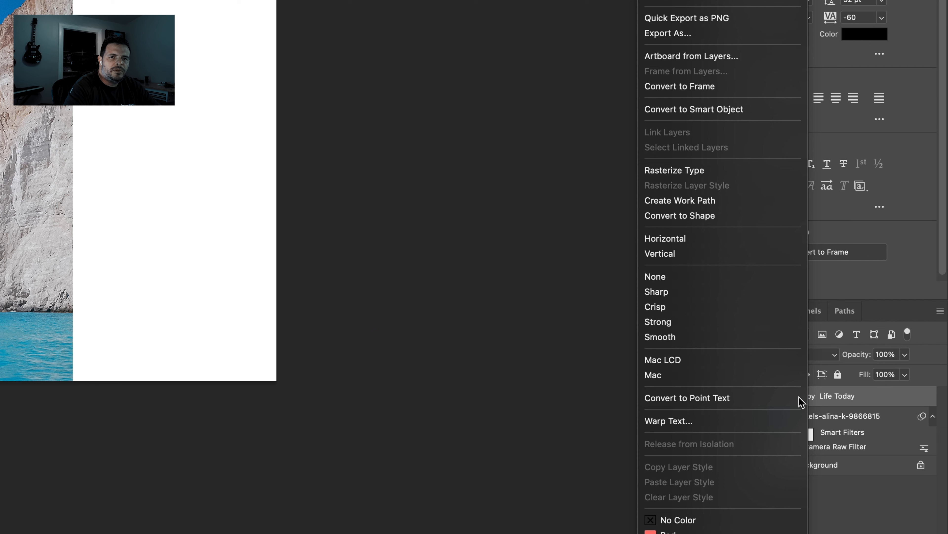
pyautogui.click(720, 402)
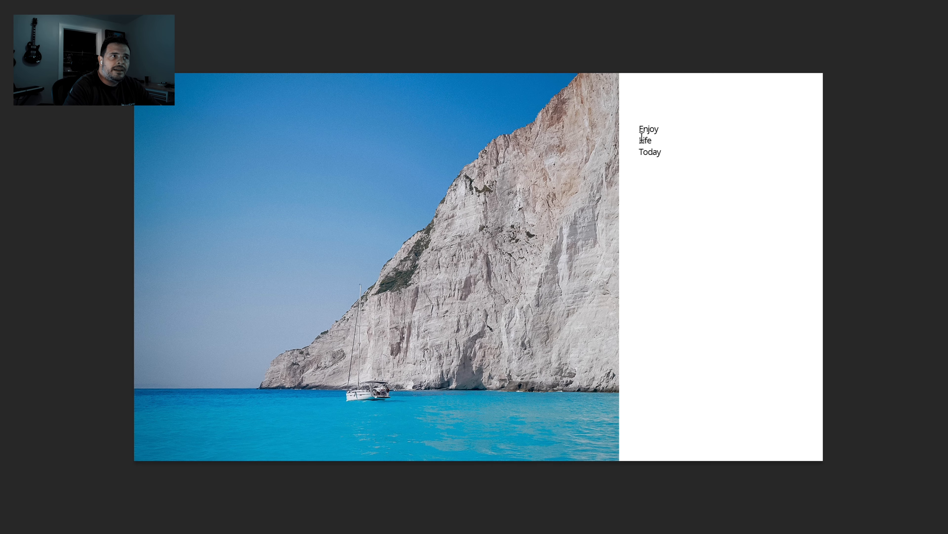
# Scale the "Enjoy Life Today" text up proportionally with Free Transform to a font size of about 101 pt.
pyautogui.click(641, 137)
pyautogui.hotkey('ctrl', 'Return')
pyautogui.hotkey('ctrl', 't')
pyautogui.moveTo(662, 159); pyautogui.dragTo(763, 241)
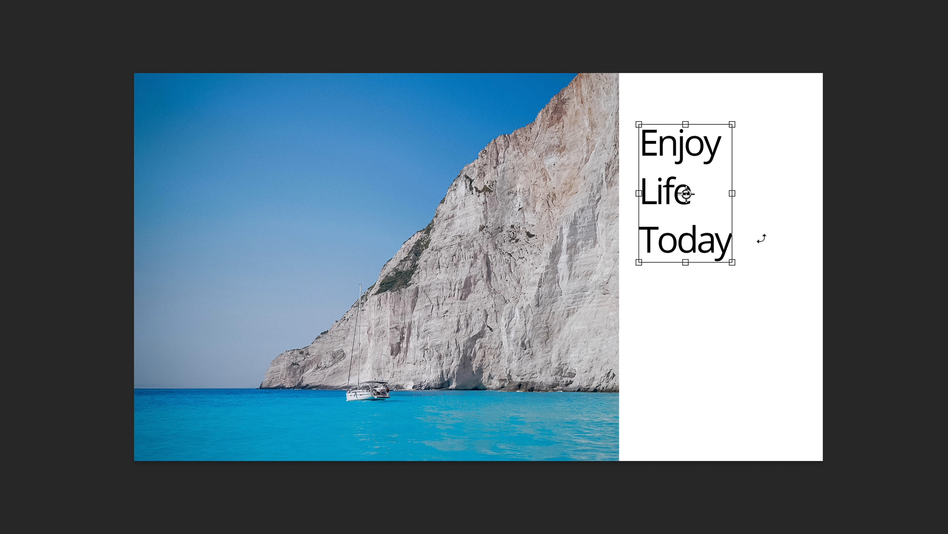
pyautogui.press('Return')
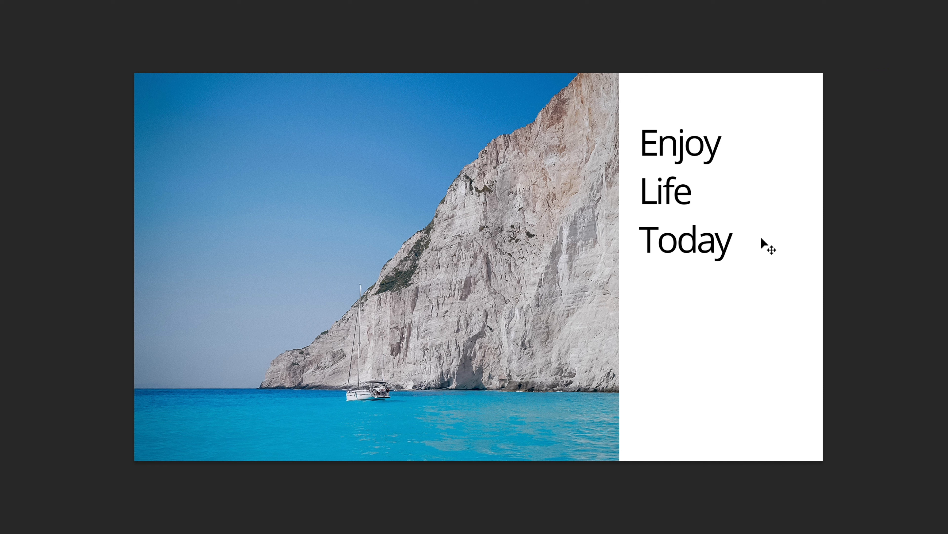
# Set the text's leading to 100 pt and move the text block down about 15 px.
pyautogui.press('t')
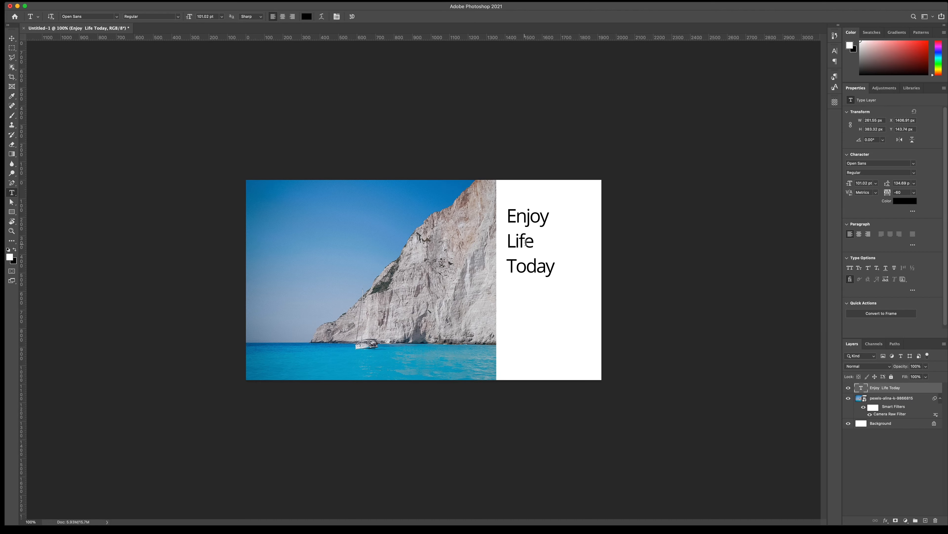
pyautogui.click(904, 182)
pyautogui.write('100')
pyautogui.press('Return')
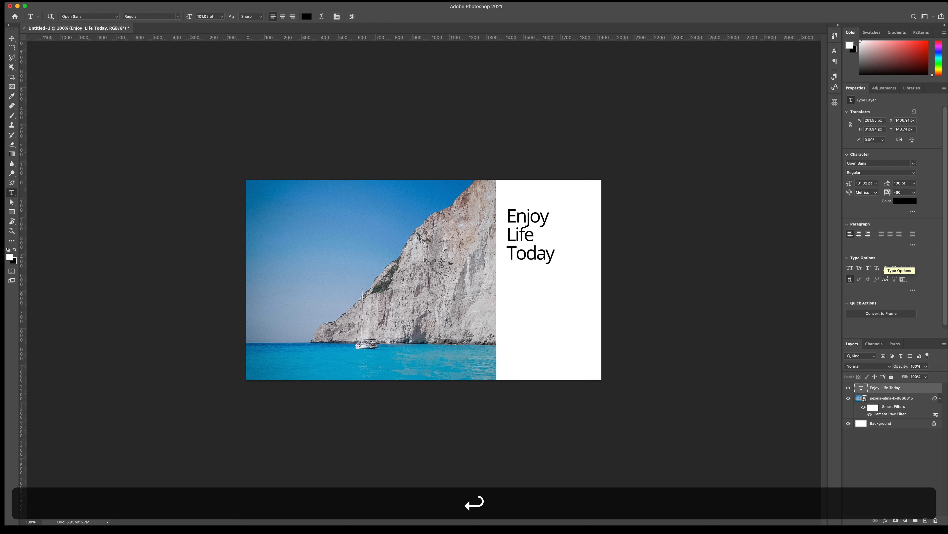
pyautogui.press('v')
pyautogui.moveTo(535, 236); pyautogui.dragTo(534, 238)
# Set the leading of the "Enjoy Life Today" text to 110 pt and move the text block up slightly.
pyautogui.hotkey('shift', 't')
pyautogui.press('t')
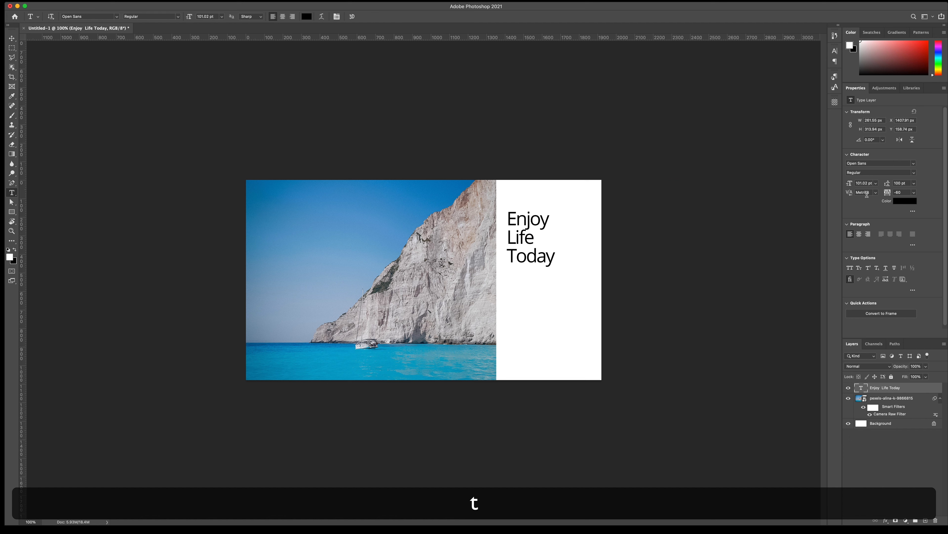
pyautogui.click(898, 181)
pyautogui.write('110')
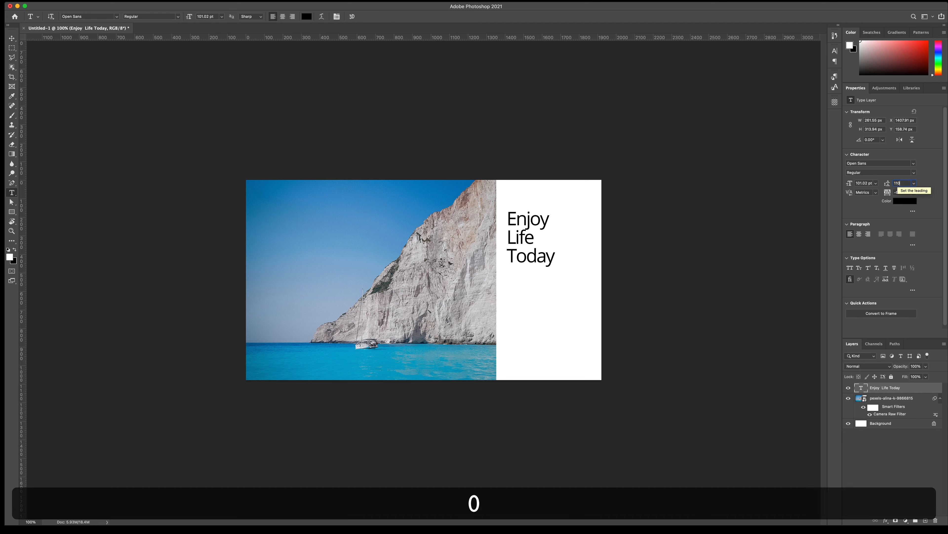
pyautogui.press('Return')
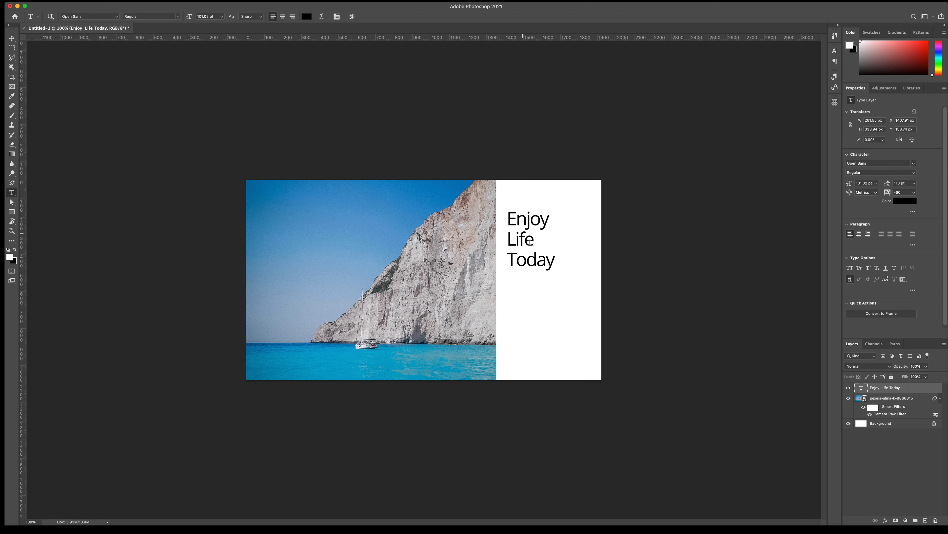
pyautogui.press('v')
pyautogui.moveTo(530, 241); pyautogui.dragTo(529, 231)
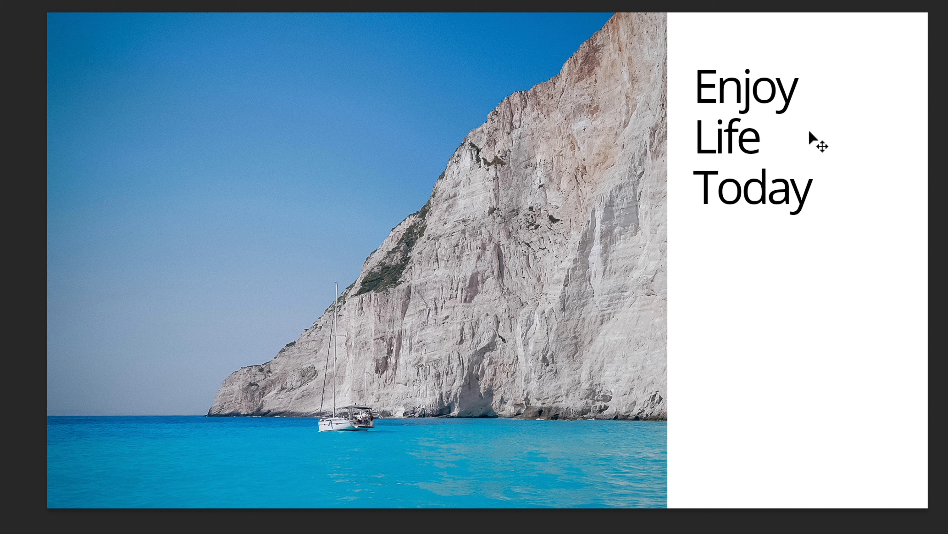
# Delete "Life Today" from the text layer so that it contains only "Enjoy".
pyautogui.moveTo(694, 134); pyautogui.dragTo(862, 199)
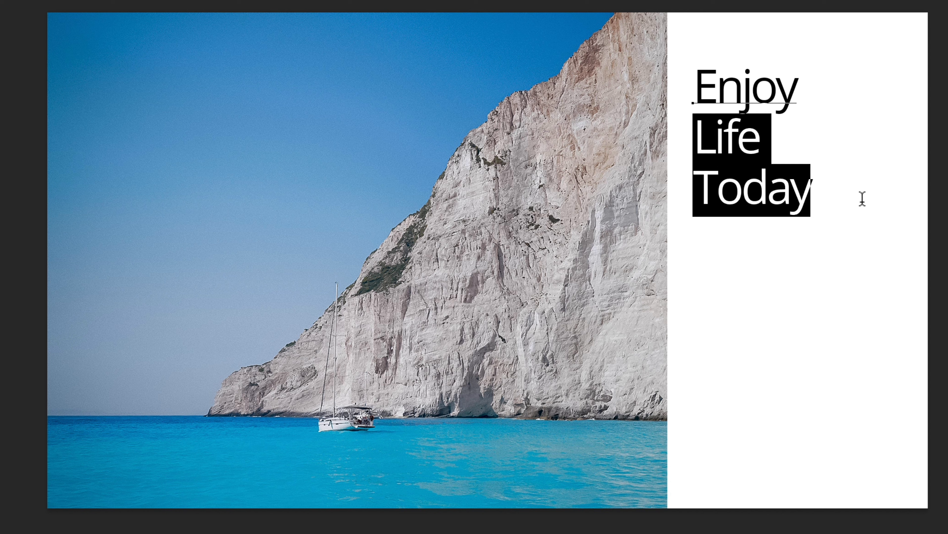
pyautogui.press('BackSpace')
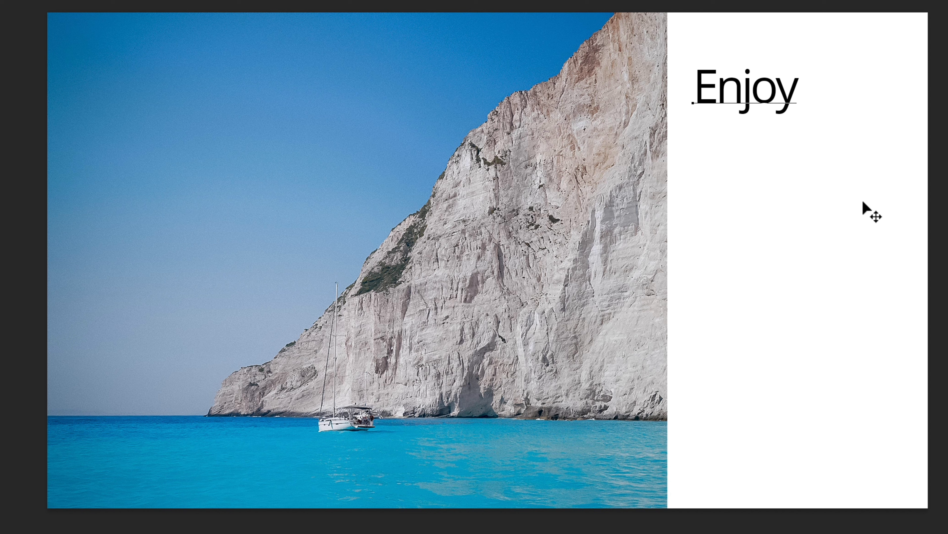
pyautogui.hotkey('ctrl', 'Return')
# Duplicate the "Enjoy" text below the original and replace the copy's wording with "Life" and "Today" on two lines.
pyautogui.press('v')
pyautogui.moveTo(757, 93); pyautogui.dragTo(761, 153)
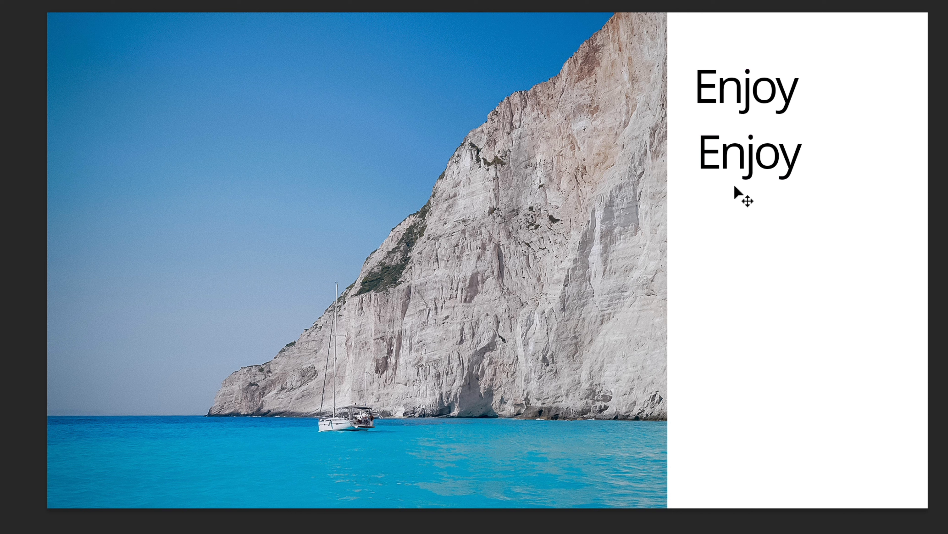
pyautogui.doubleClick(735, 161)
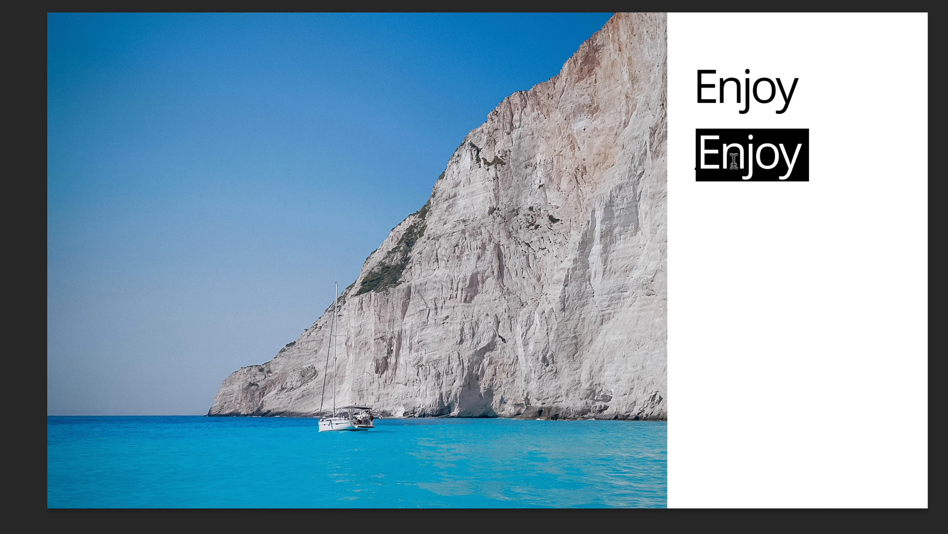
pyautogui.write('Life')
pyautogui.press('Return')
pyautogui.write('Today')
pyautogui.press('Home')
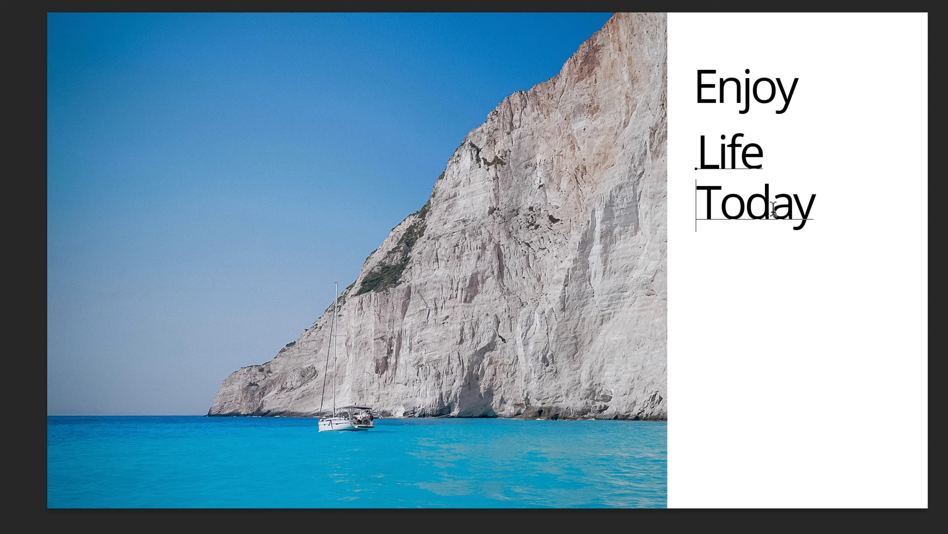
# Cut the "Today" line out of the copied text, leaving only "Life".
pyautogui.moveTo(774, 210); pyautogui.dragTo(860, 212)
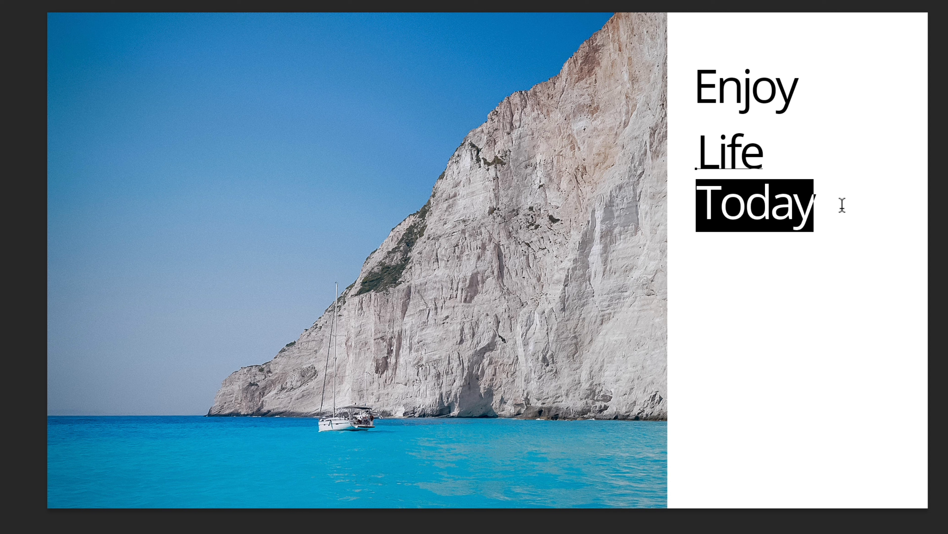
pyautogui.hotkey('ctrl', 'x')
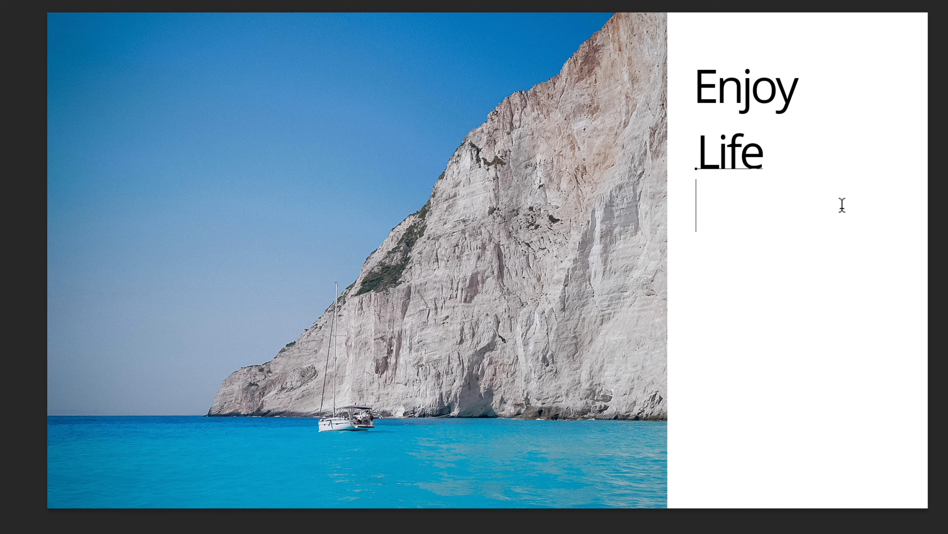
pyautogui.press('BackSpace')
# Duplicate the "Life" text directly below itself and open the copy's wording for editing.
pyautogui.moveTo(738, 156); pyautogui.dragTo(732, 210)
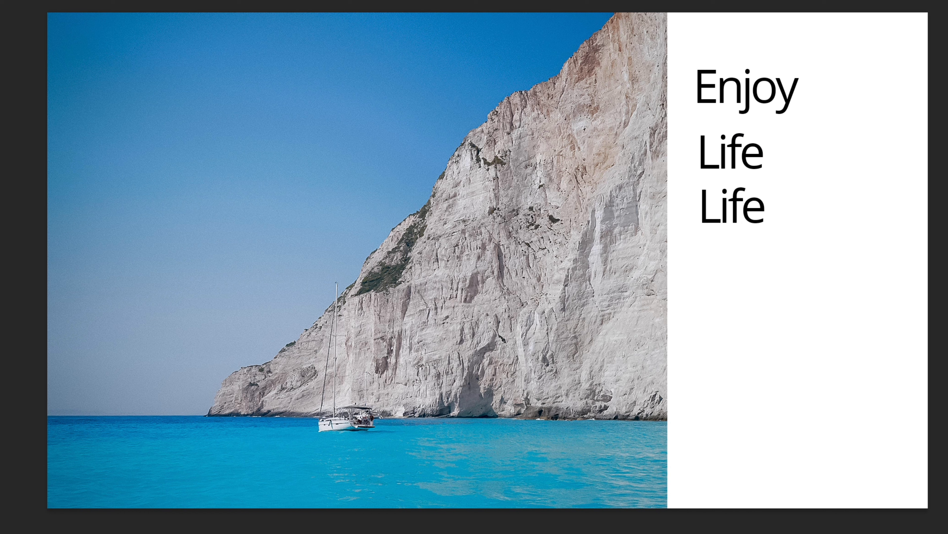
pyautogui.doubleClick(713, 208)
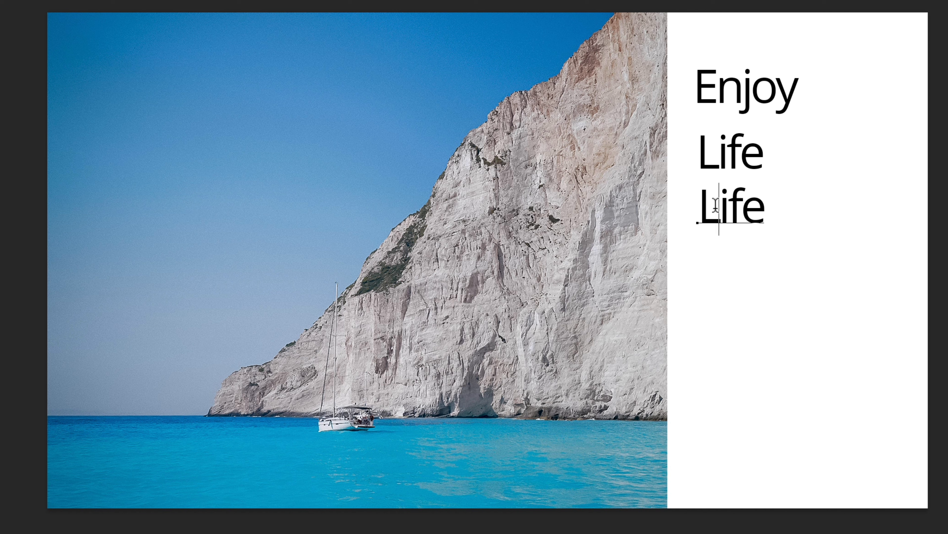
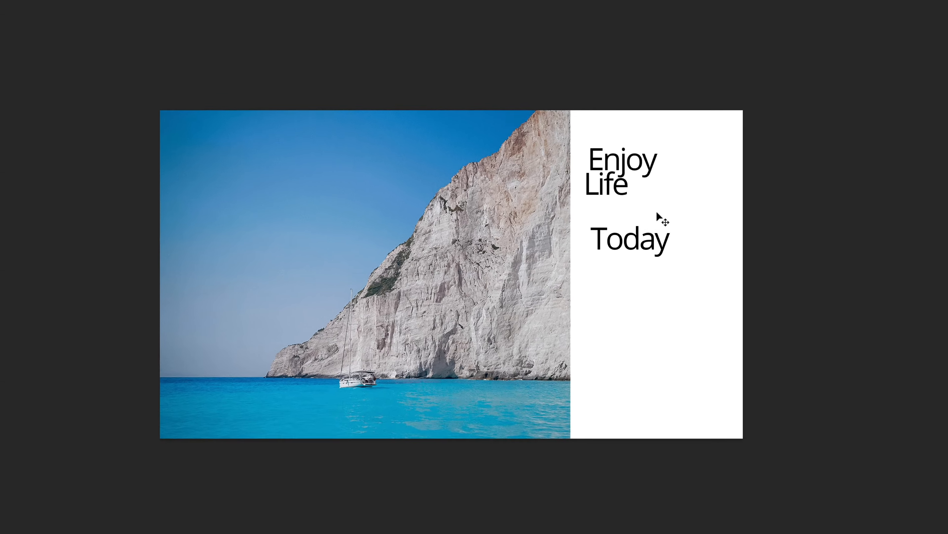
# Nudge the "Life" text down slightly beneath "Enjoy".
pyautogui.press('Down')
pyautogui.press('Down')
pyautogui.press('Down')
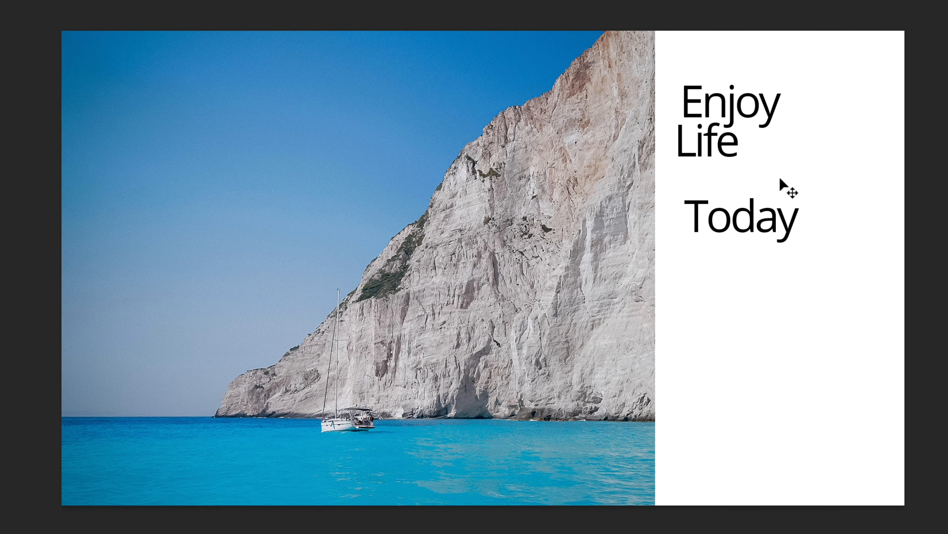
# Select the "Today" text layer, move it up close beneath "Life" and nudge it down slightly to tune the gap.
pyautogui.rightClick(733, 230)
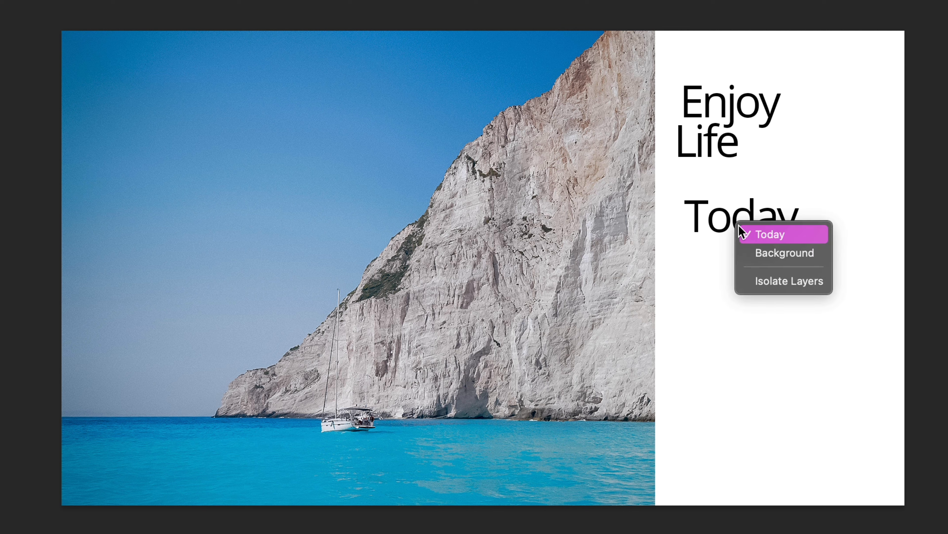
pyautogui.click(760, 235)
pyautogui.moveTo(764, 258); pyautogui.dragTo(764, 209)
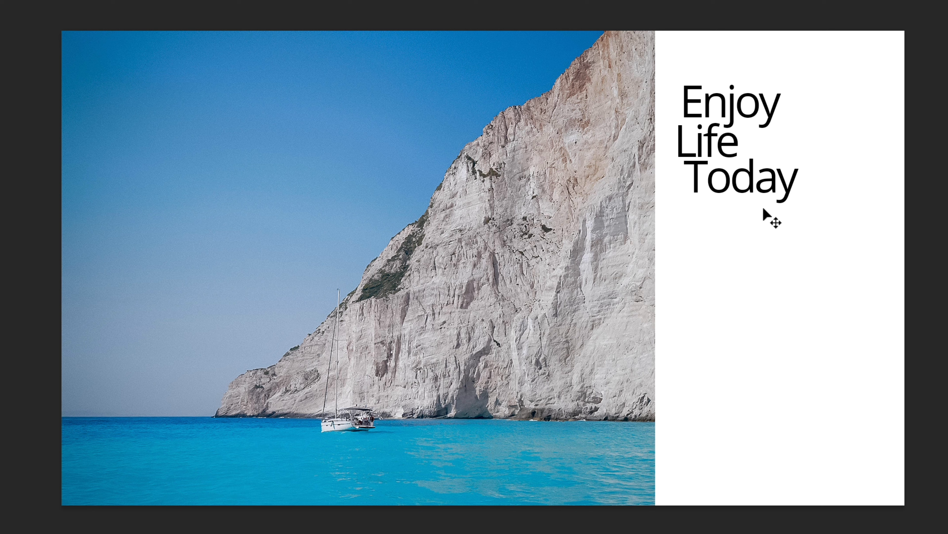
pyautogui.press('Down')
pyautogui.press('Down')
pyautogui.press('Down')
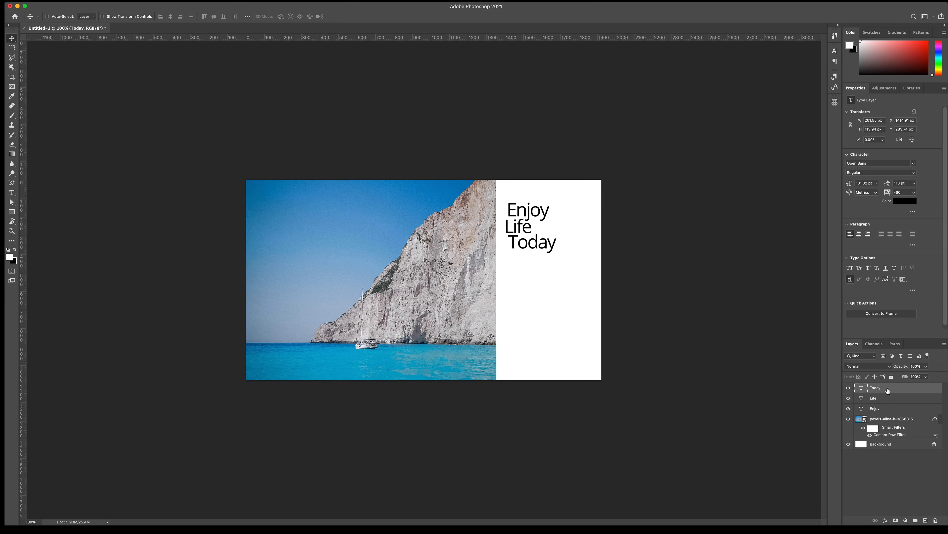
# Select the Today, Life and Enjoy text layers and set their colour to blue #007ab7, sampled from the sea in the photo.
pyautogui.press('shift')
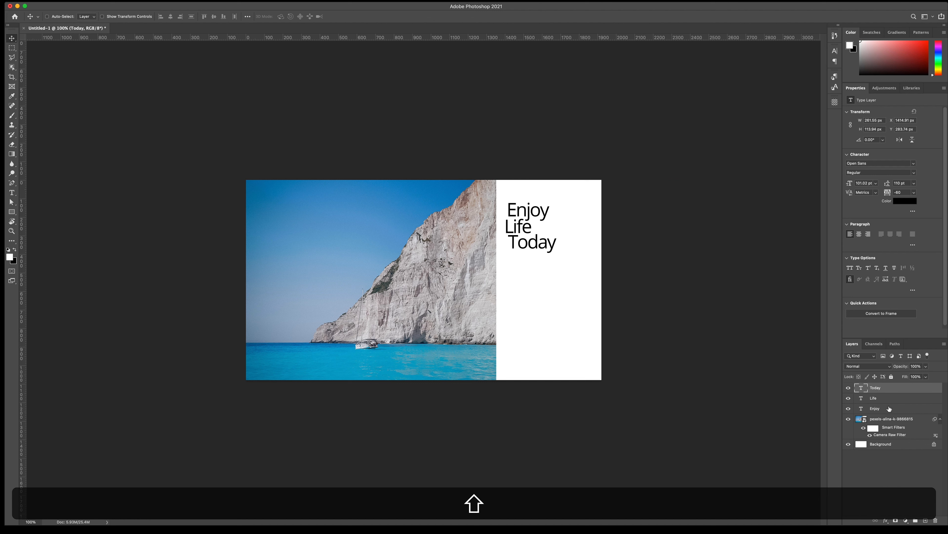
pyautogui.keyDown('shift'); pyautogui.click(889, 409); pyautogui.keyUp('shift')
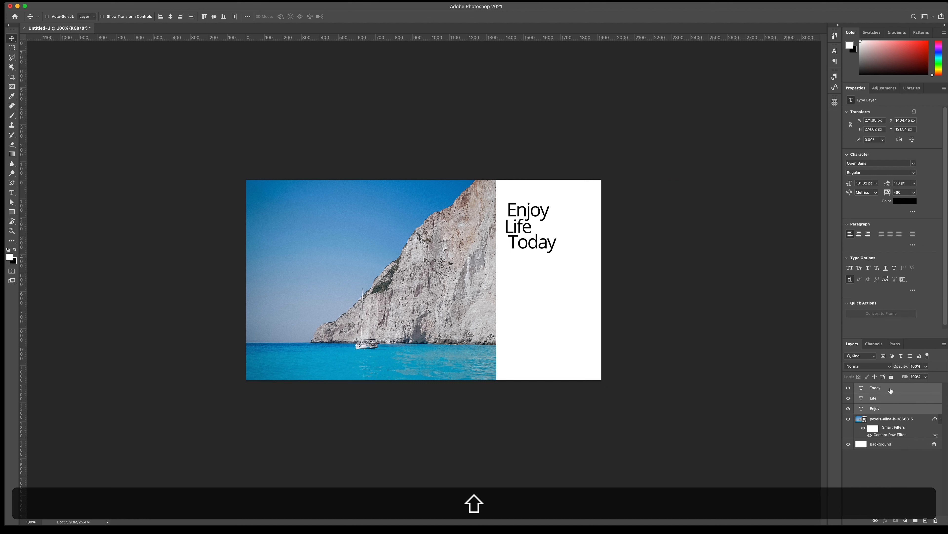
pyautogui.click(901, 203)
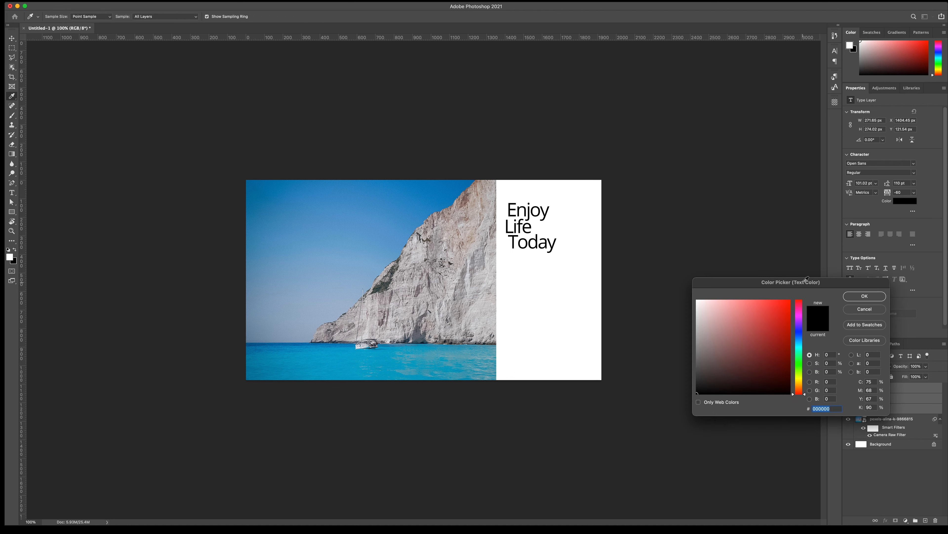
pyautogui.moveTo(805, 283); pyautogui.dragTo(634, 263)
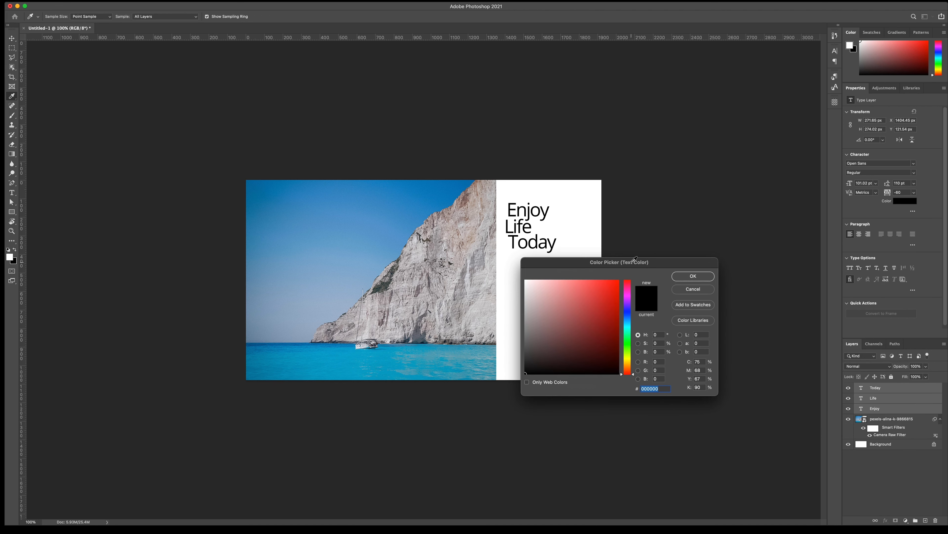
pyautogui.click(410, 347)
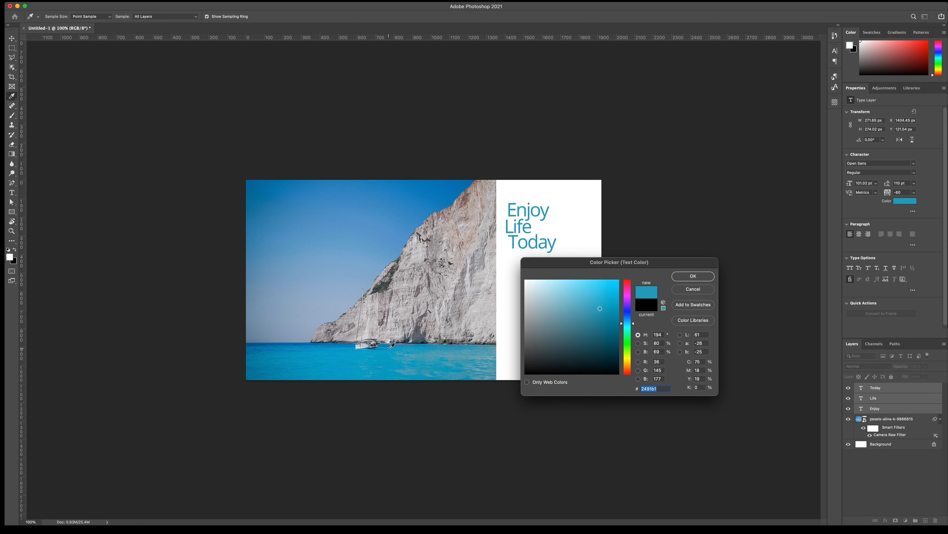
pyautogui.click(389, 348)
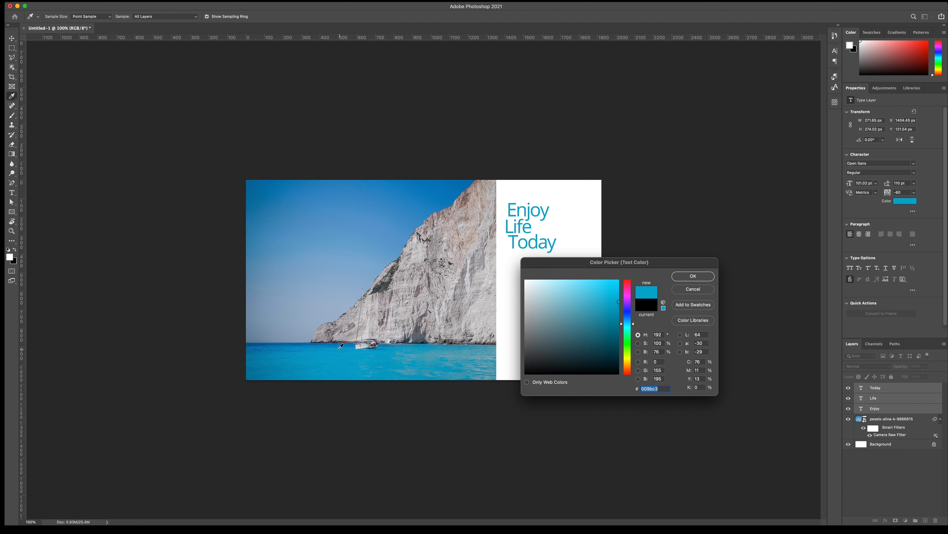
pyautogui.click(341, 344)
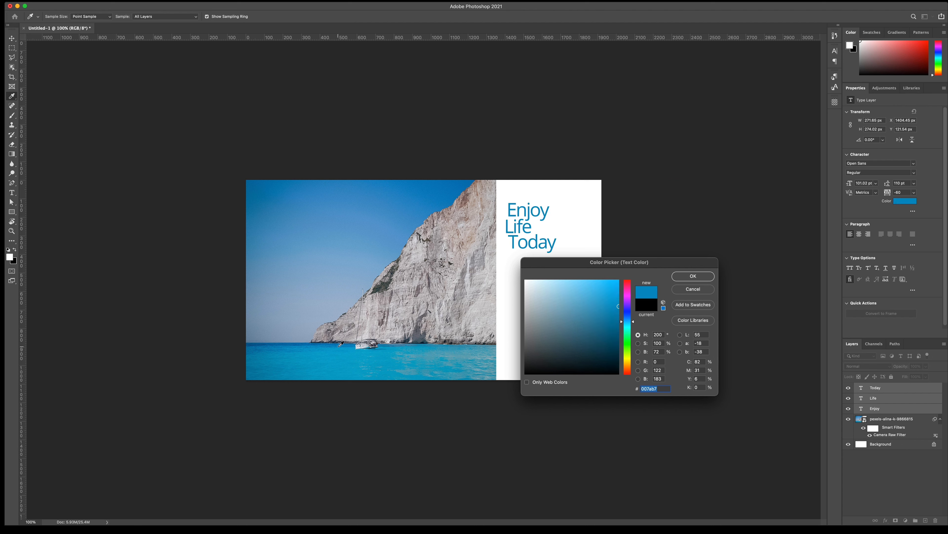
pyautogui.click(690, 276)
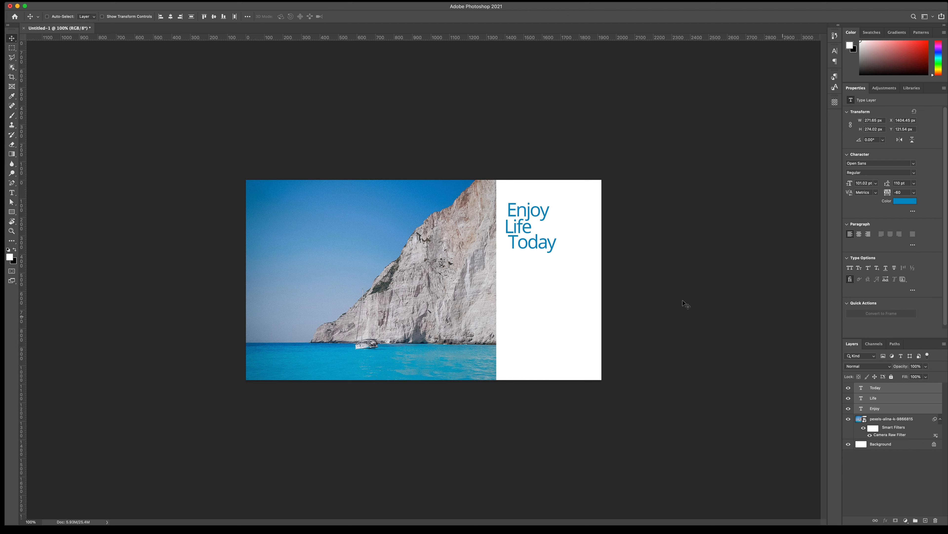
# Scale the three text layers up together proportionally with Free Transform to a font size of about 136 pt.
pyautogui.press('super')
pyautogui.press('super+t')
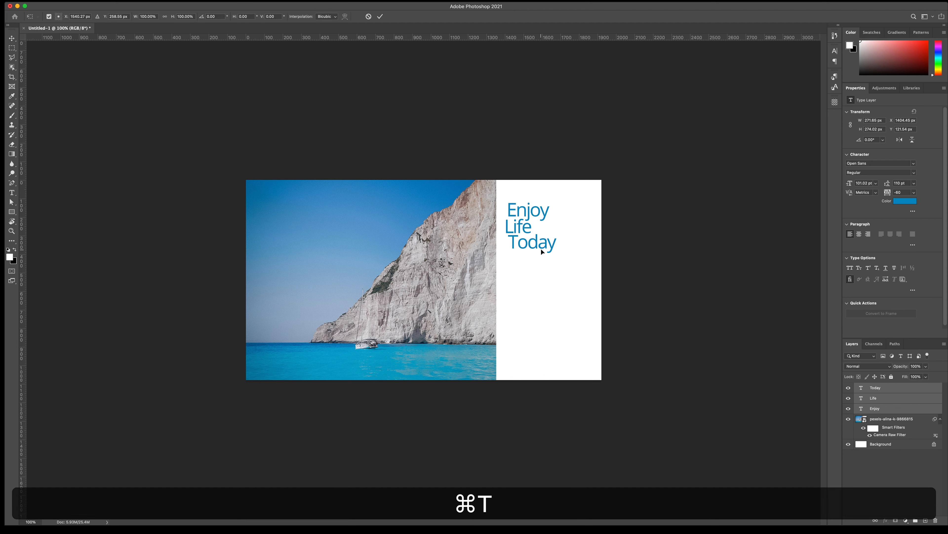
pyautogui.press('shift')
pyautogui.moveTo(558, 254); pyautogui.dragTo(572, 263)
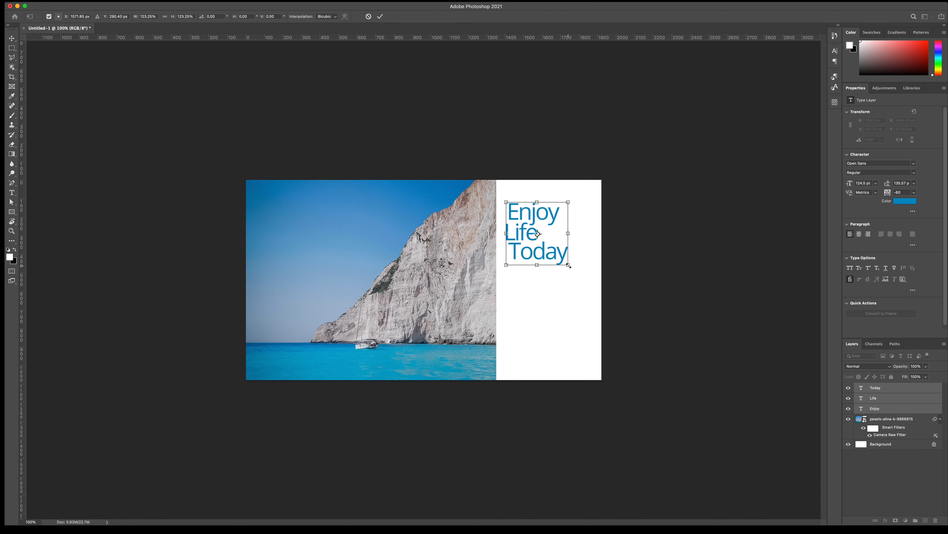
pyautogui.moveTo(568, 265)
pyautogui.mouseDown()
pyautogui.moveTo(619, 246)
pyautogui.moveTo(613, 228)
pyautogui.moveTo(560, 241)
pyautogui.moveTo(532, 269)
pyautogui.moveTo(585, 261)
pyautogui.moveTo(586, 297)
pyautogui.moveTo(597, 245)
pyautogui.moveTo(567, 271)
pyautogui.mouseUp()
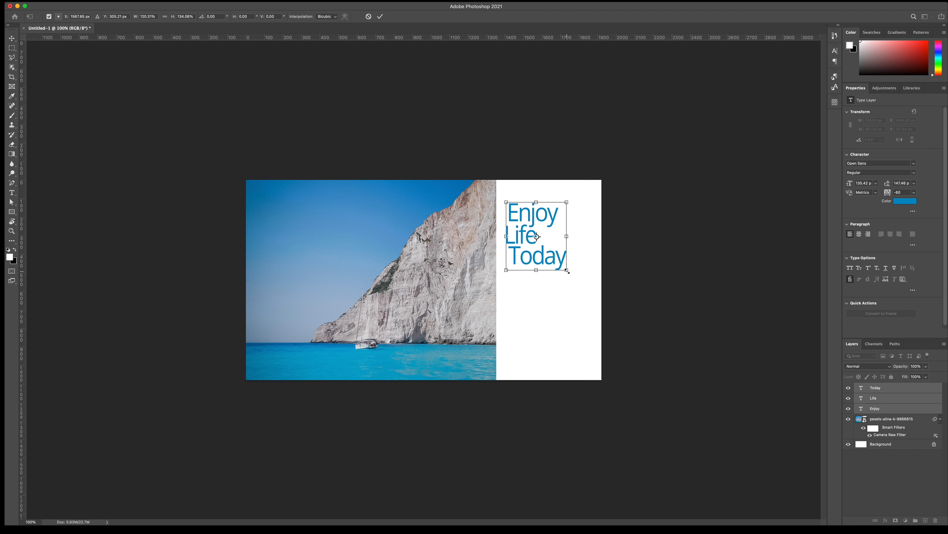
pyautogui.press('super+z')
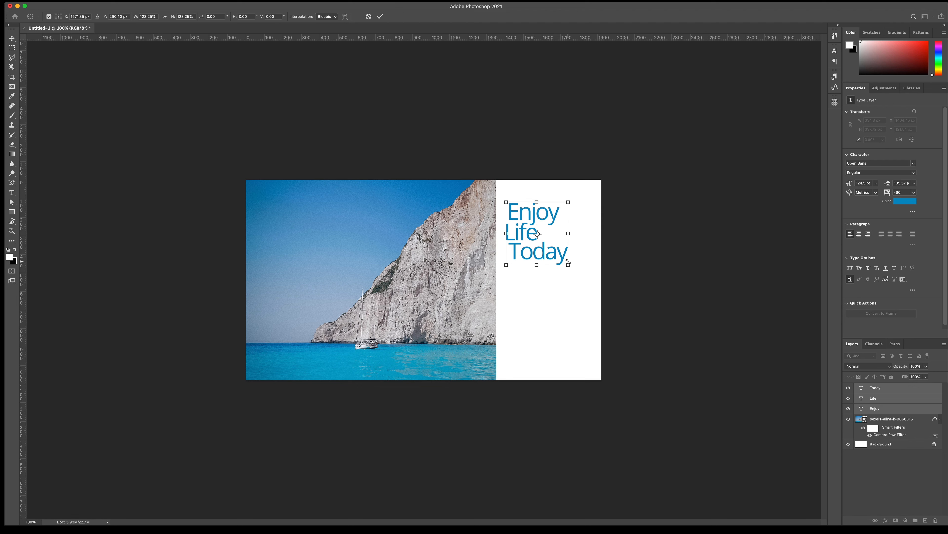
pyautogui.press('shift')
pyautogui.moveTo(568, 266)
pyautogui.mouseDown()
pyautogui.moveTo(582, 278)
pyautogui.moveTo(571, 259)
pyautogui.moveTo(577, 270)
pyautogui.mouseUp()
pyautogui.press('shift+super+Return')
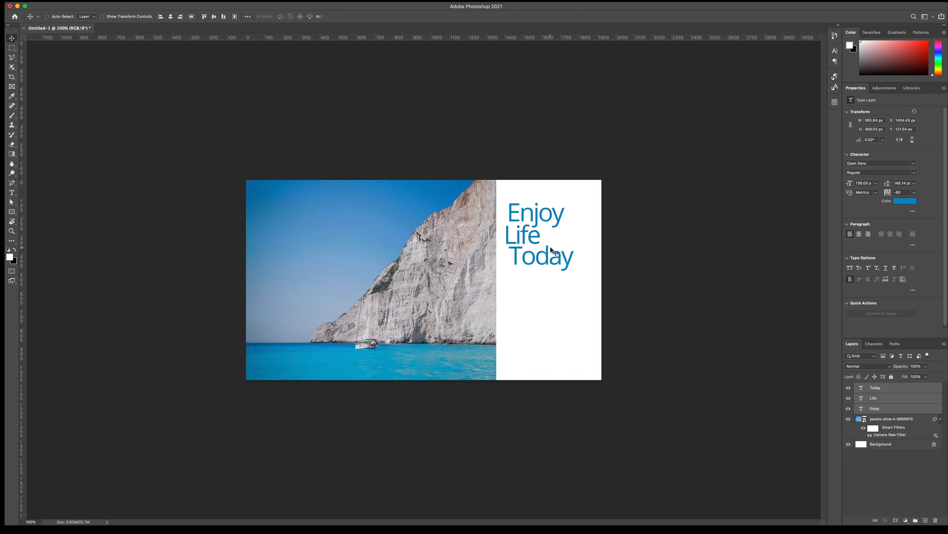
# Move the three blue text layers together up about 44 px in the white area.
pyautogui.moveTo(539, 255)
pyautogui.mouseDown()
pyautogui.moveTo(536, 245)
pyautogui.moveTo(541, 251)
pyautogui.mouseUp()
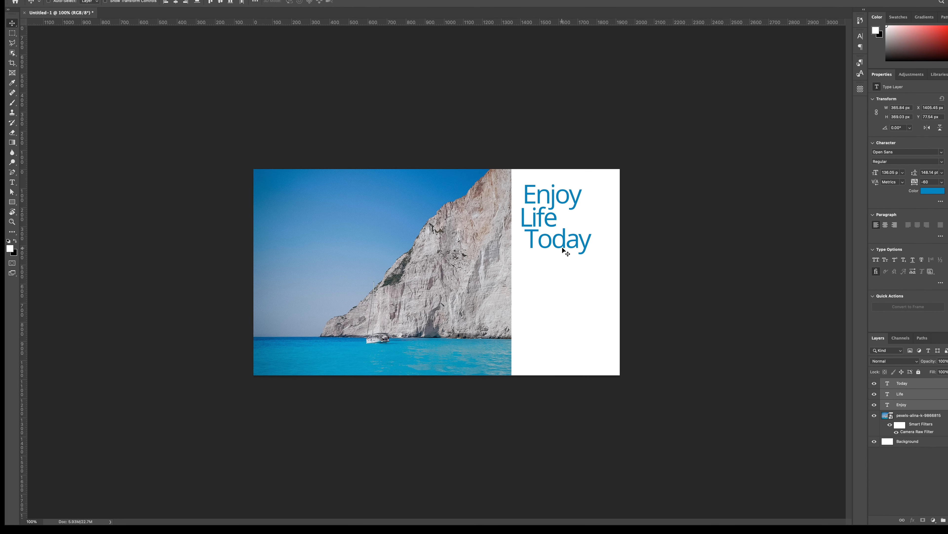
pyautogui.press('super+space')
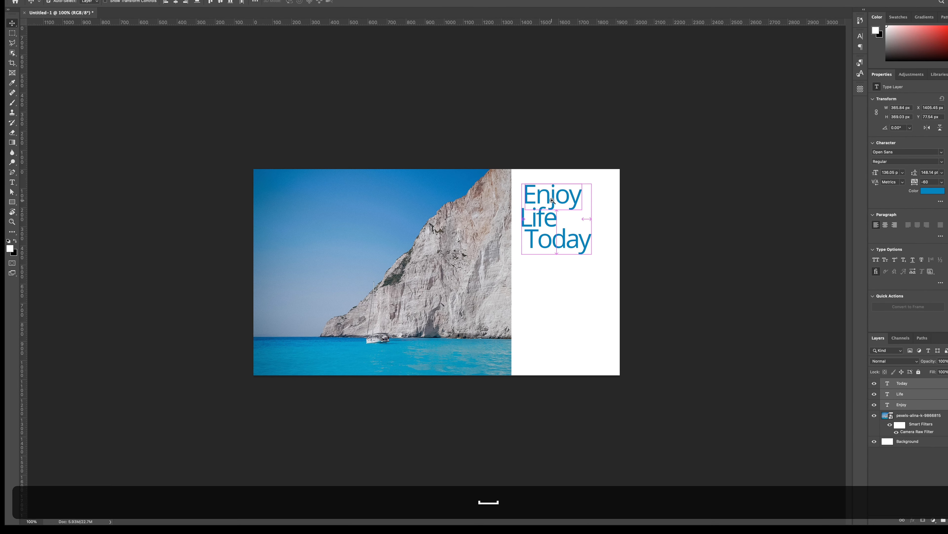
pyautogui.click(553, 200)
pyautogui.click(692, 125)
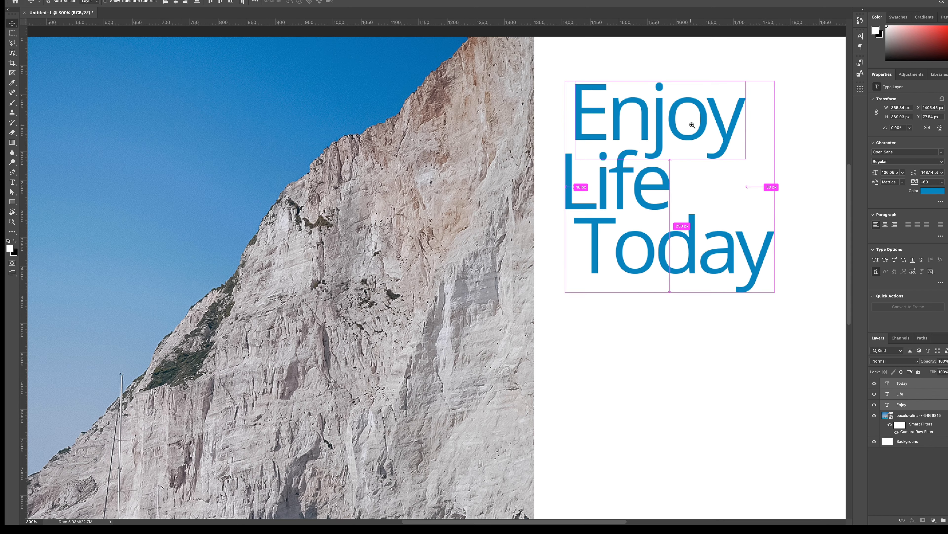
pyautogui.moveTo(691, 125); pyautogui.dragTo(613, 181)
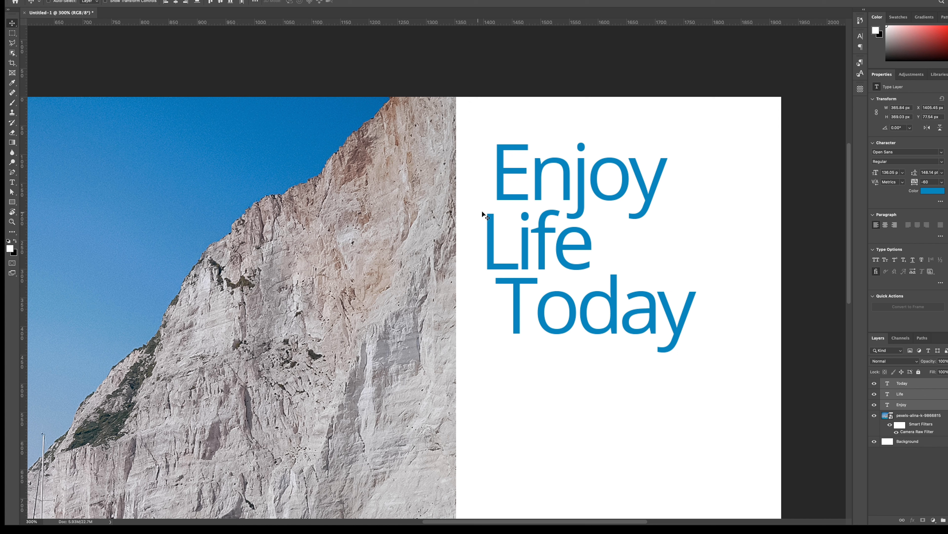
# Tighten the kerning between the E and n of "Enjoy" to -20.
pyautogui.press('t')
pyautogui.click(531, 178)
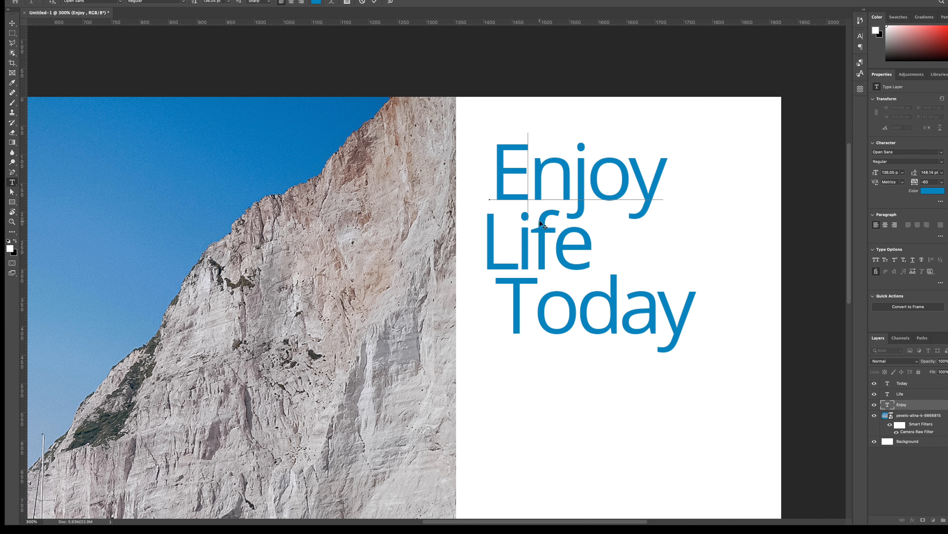
pyautogui.press('Right')
pyautogui.press('Right')
pyautogui.press('Left')
pyautogui.press('Left')
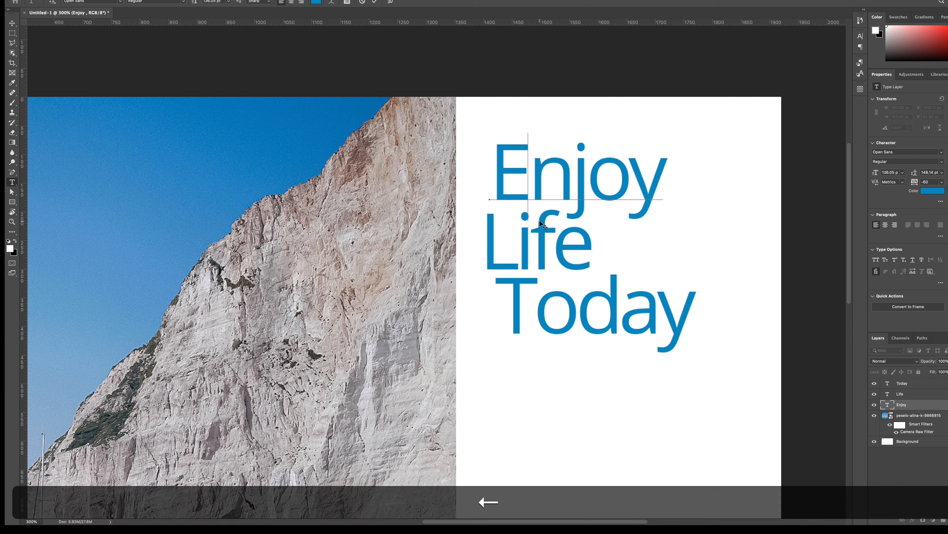
pyautogui.press('alt')
pyautogui.hotkey('alt', 'Left')
pyautogui.hotkey('alt', 'Right')
pyautogui.hotkey('alt', 'Left')
pyautogui.hotkey('alt', 'Right')
pyautogui.hotkey('alt', 'Left')
pyautogui.hotkey('alt', 'Right')
pyautogui.hotkey('alt', 'Left')
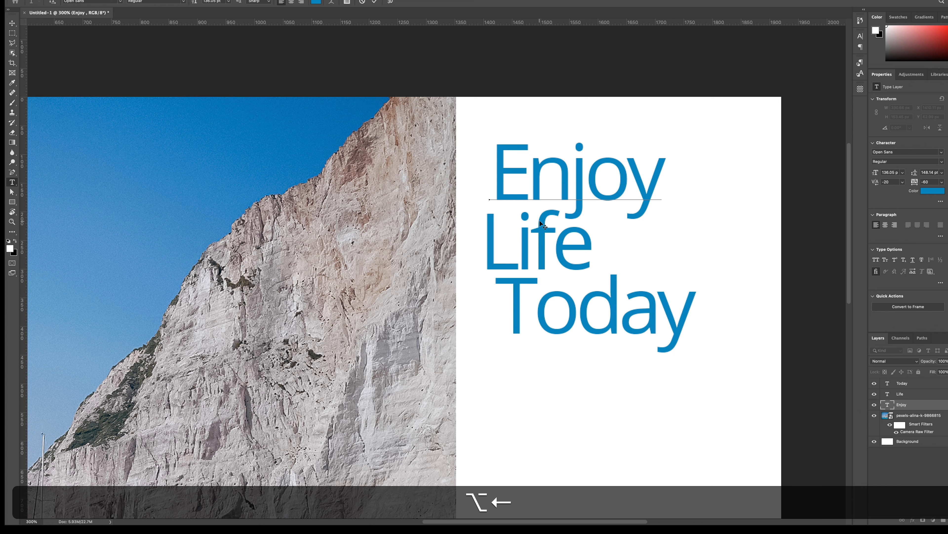
pyautogui.hotkey('alt', 'Left')
pyautogui.hotkey('alt', 'Right')
# Tighten the kerning between the remaining letter pairs of "Enjoy" and commit the text edit.
pyautogui.press('Right')
pyautogui.hotkey('alt', 'Left')
pyautogui.press('Right')
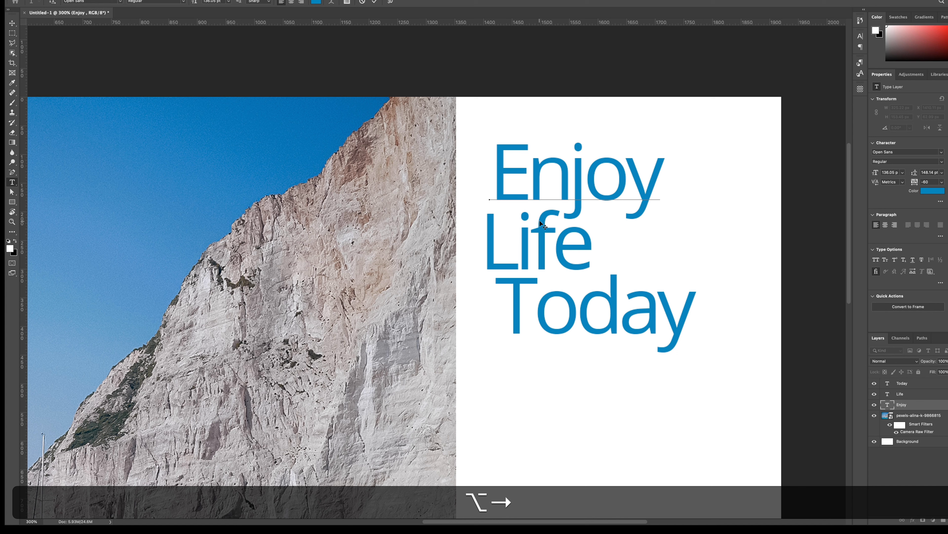
pyautogui.hotkey('alt', 'Left')
pyautogui.press('Right')
pyautogui.hotkey('alt', 'Left')
pyautogui.hotkey('alt', 'Right')
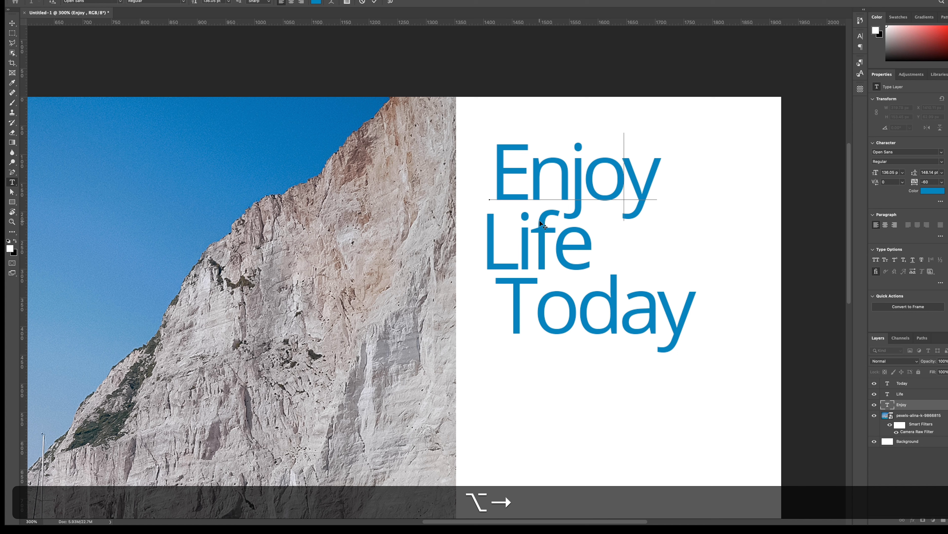
pyautogui.hotkey('alt', 'Right')
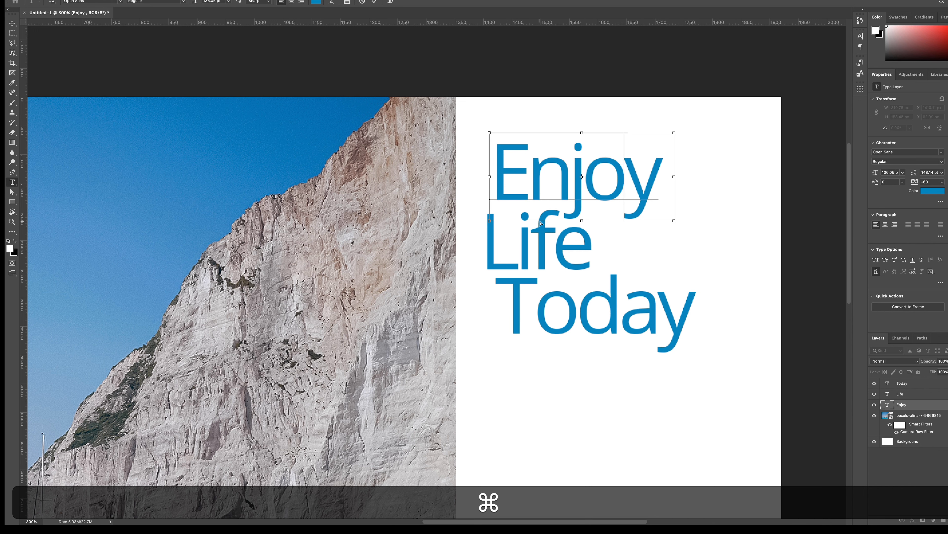
pyautogui.press('super+Return')
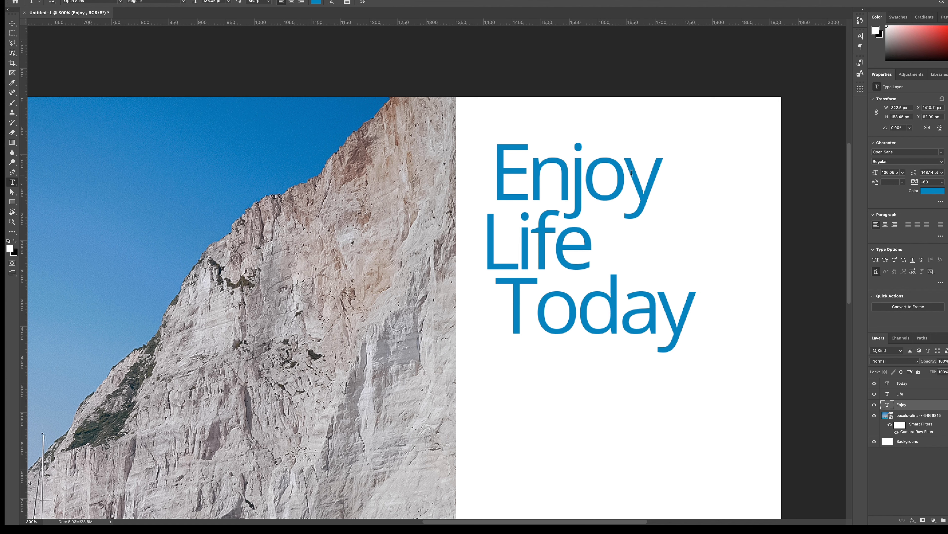
# Set the kerning between the o and y of "Enjoy" to -20.
pyautogui.click(628, 205)
pyautogui.hotkey('alt', 'Left')
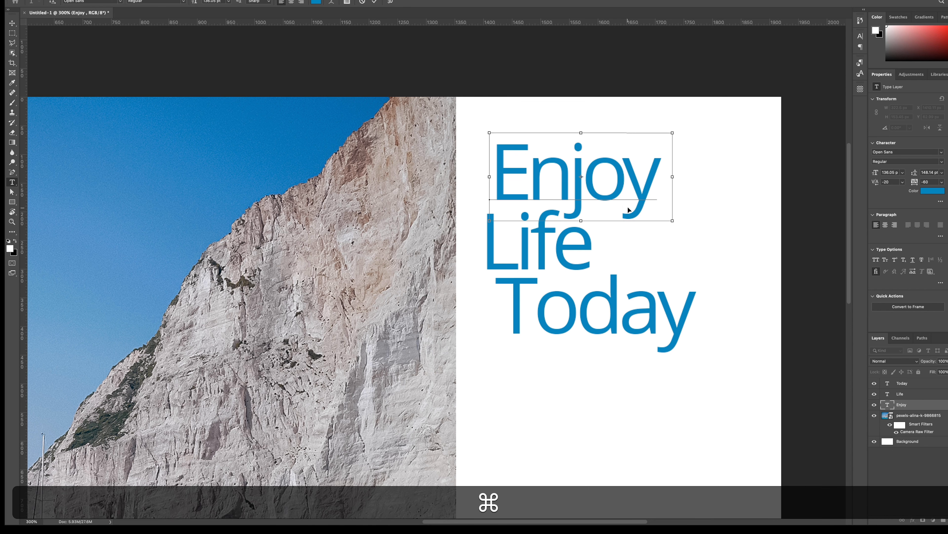
pyautogui.press('super+Return')
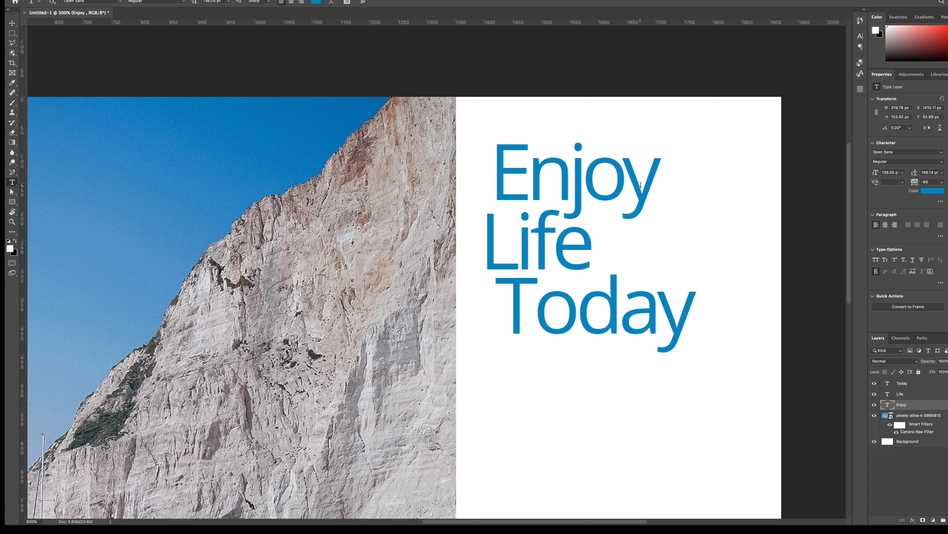
# Try tighter and looser kerning between the L and i of "Life" and set it to 20.
pyautogui.click(517, 250)
pyautogui.hotkey('alt', 'Right')
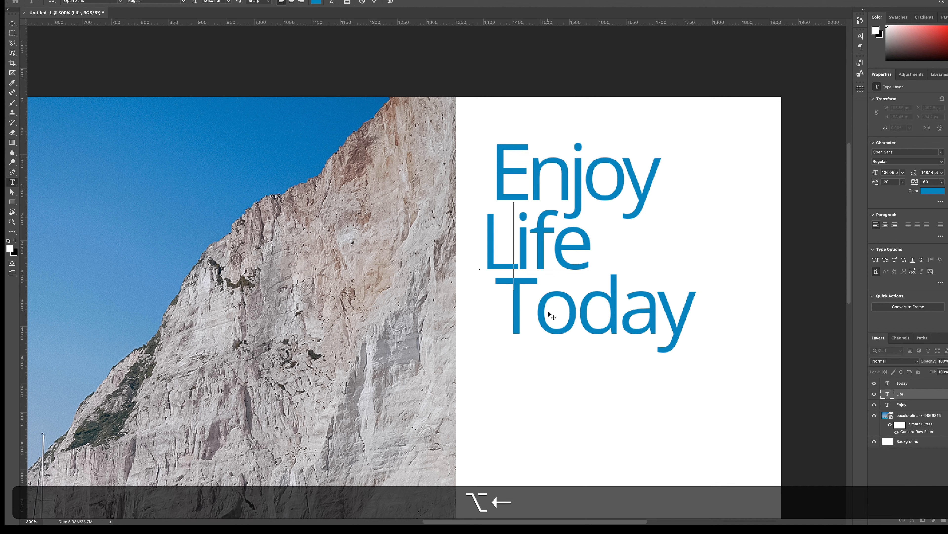
pyautogui.hotkey('alt', 'Left')
pyautogui.hotkey('alt', 'Right')
pyautogui.press('Left')
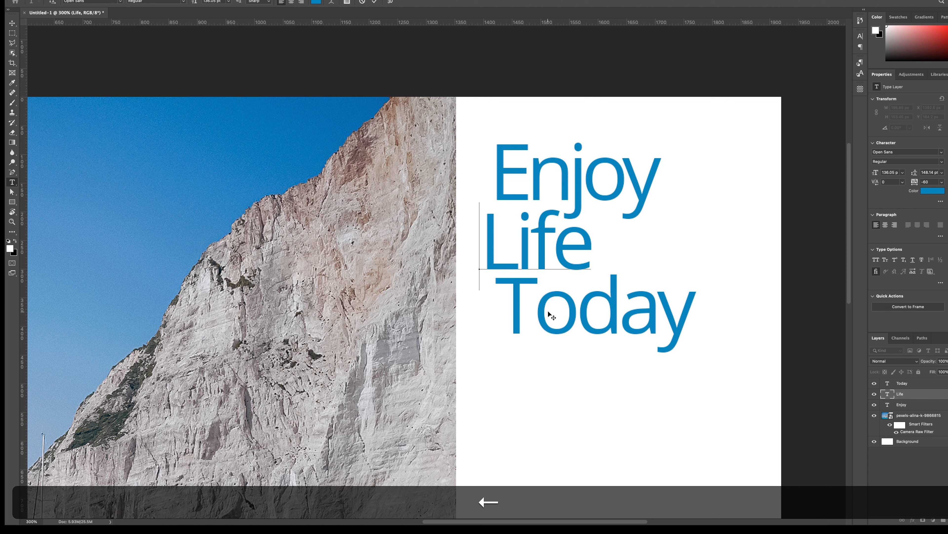
pyautogui.press('Right')
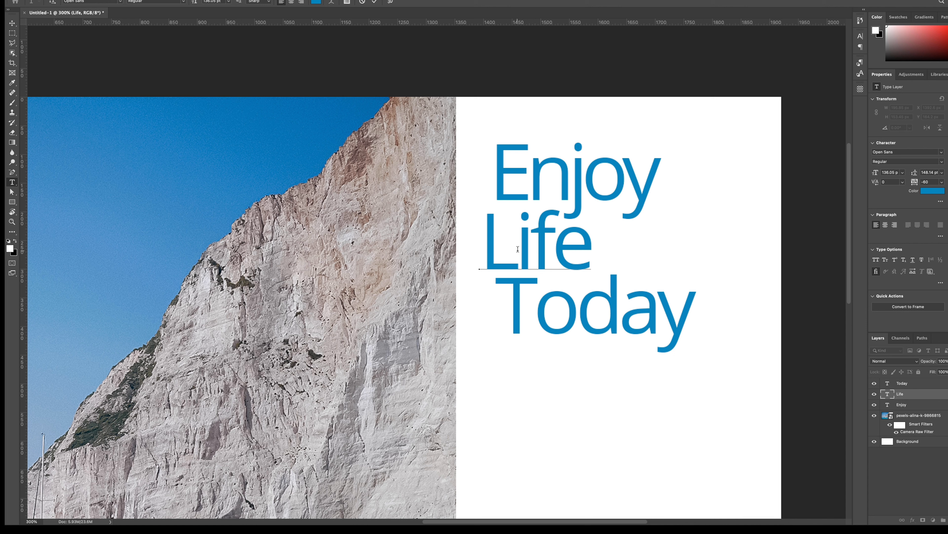
pyautogui.hotkey('alt', 'Left')
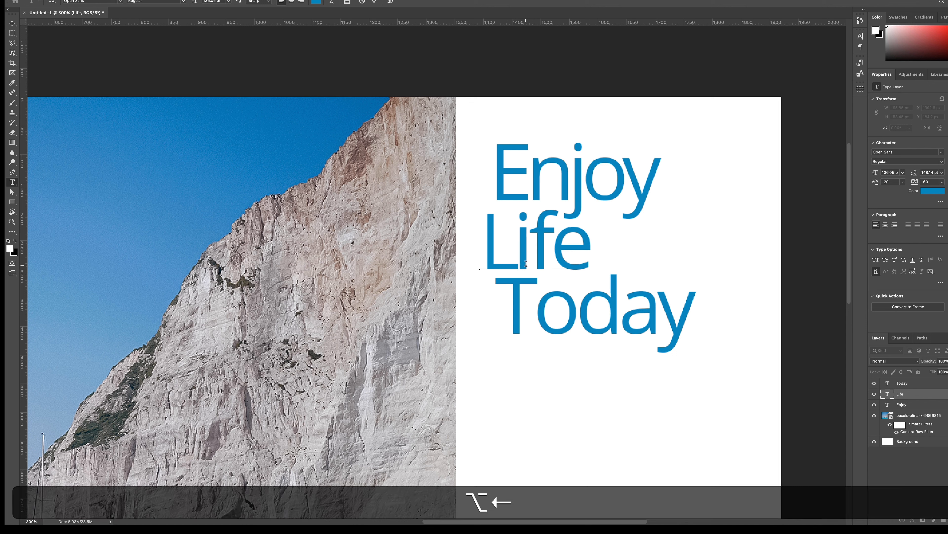
pyautogui.hotkey('alt', 'Right')
pyautogui.hotkey('alt', 'Right')
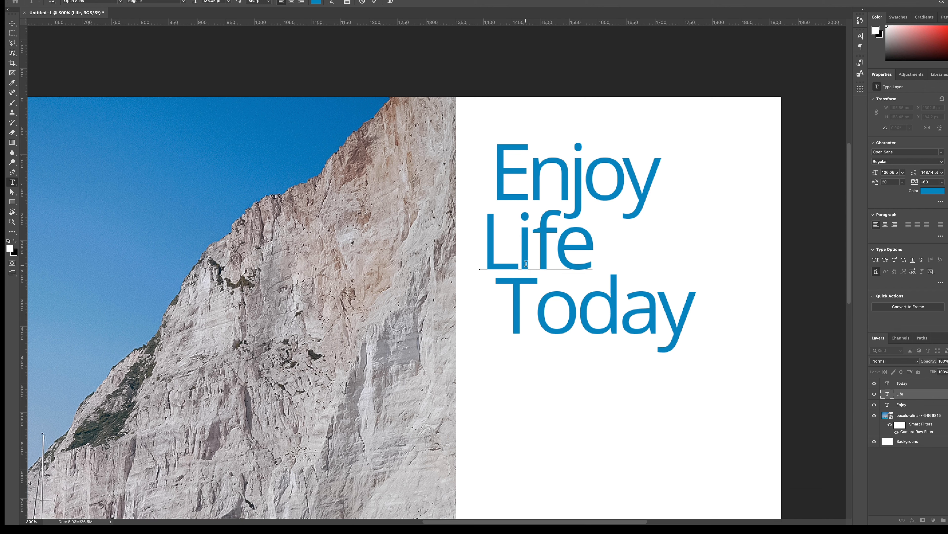
# Tighten the kerning through the remaining letters of "Life" and commit the text edit.
pyautogui.press('Right')
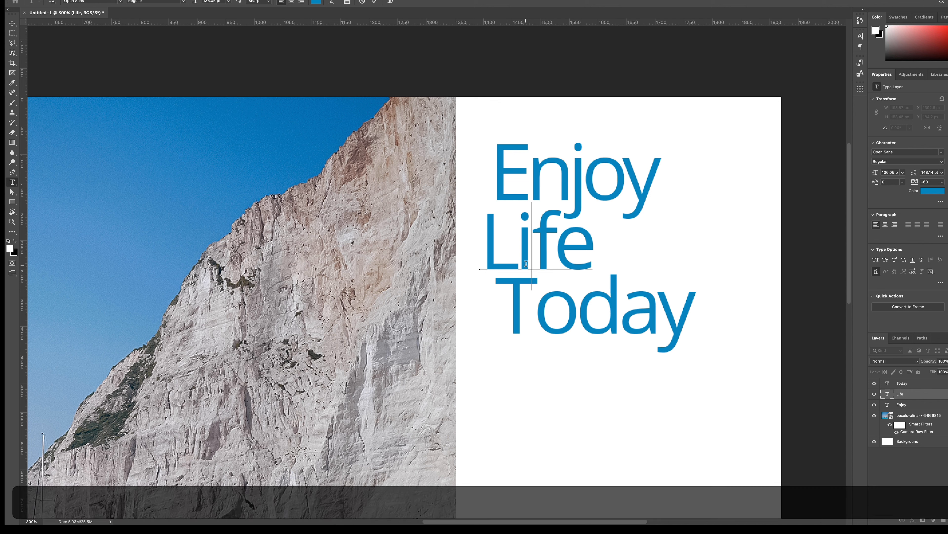
pyautogui.press('Right')
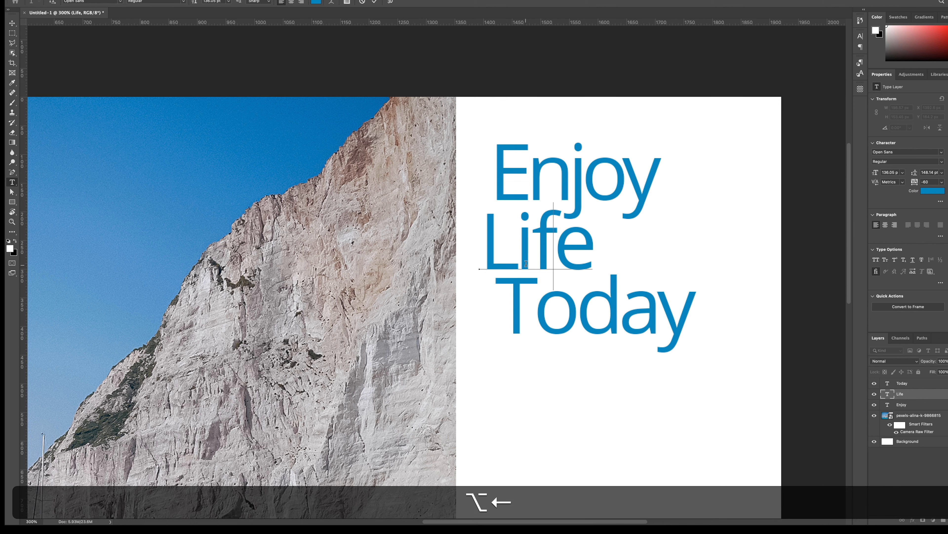
pyautogui.hotkey('alt', 'Left')
pyautogui.press('Left')
pyautogui.hotkey('alt', 'Left')
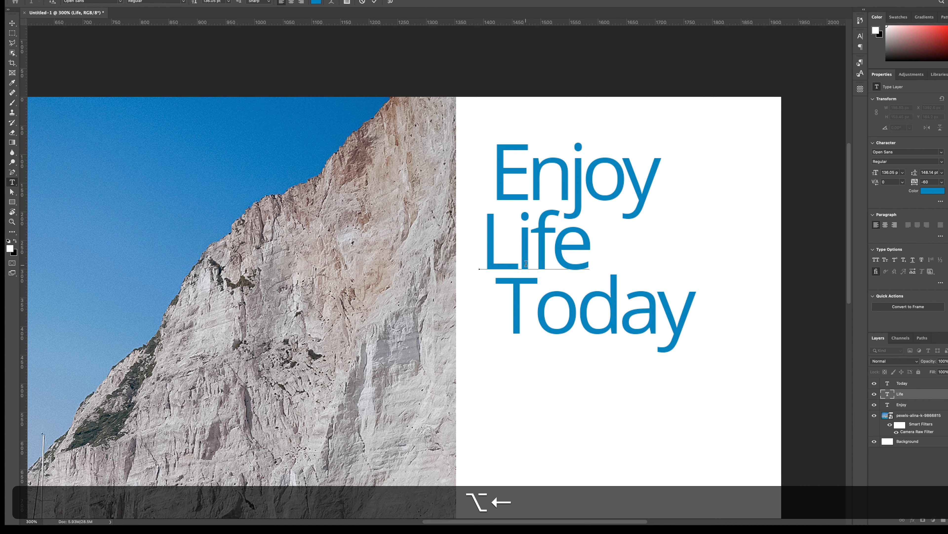
pyautogui.press('super+Return')
# Tighten the kerning between the T and o of "Today" to -100.
pyautogui.click(524, 293)
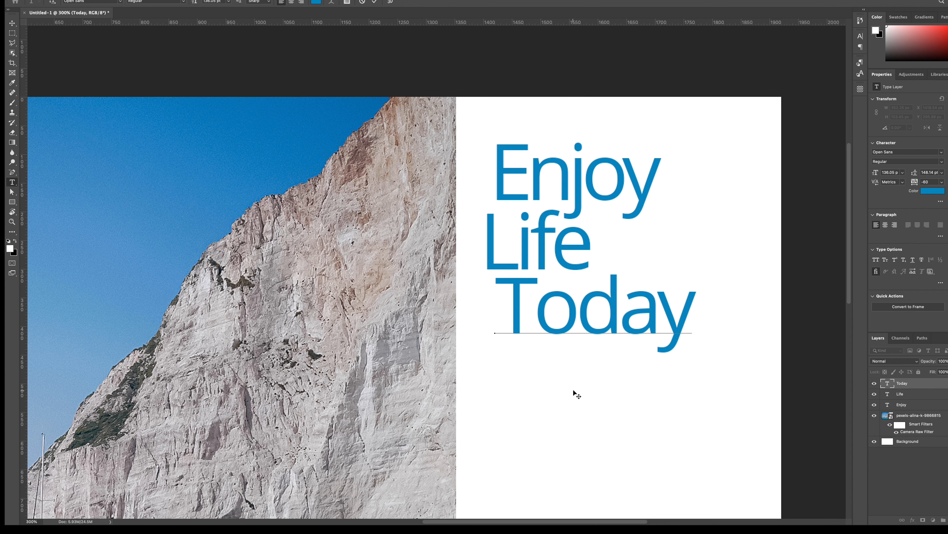
pyautogui.hotkey('alt', 'Left')
pyautogui.hotkey('alt', 'Left')
pyautogui.hotkey('alt', 'Left')
pyautogui.hotkey('alt', 'Left')
pyautogui.hotkey('alt', 'Left')
pyautogui.hotkey('alt', 'Left')
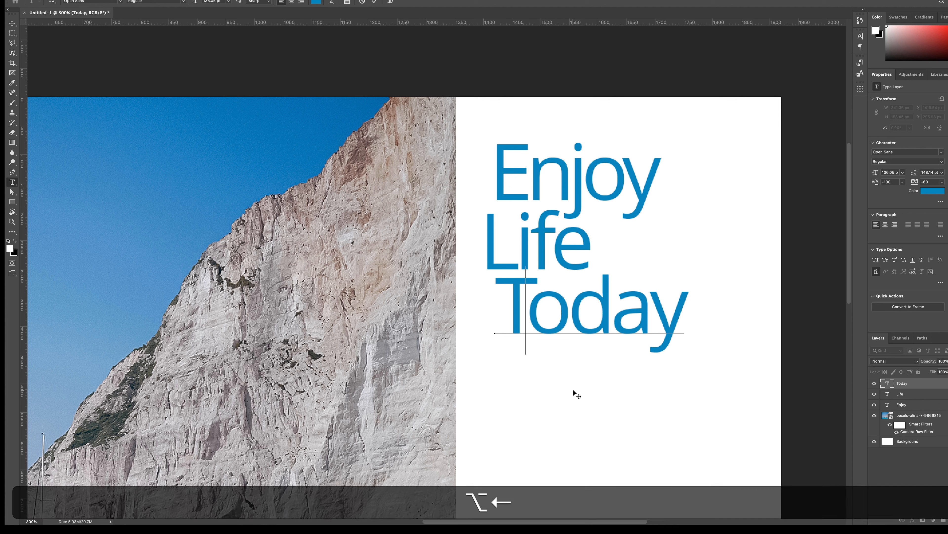
# Set the kerning between the o and d of "Today" to -20 and pull the o slightly closer to the T.
pyautogui.press('Right')
pyautogui.hotkey('alt', 'Left')
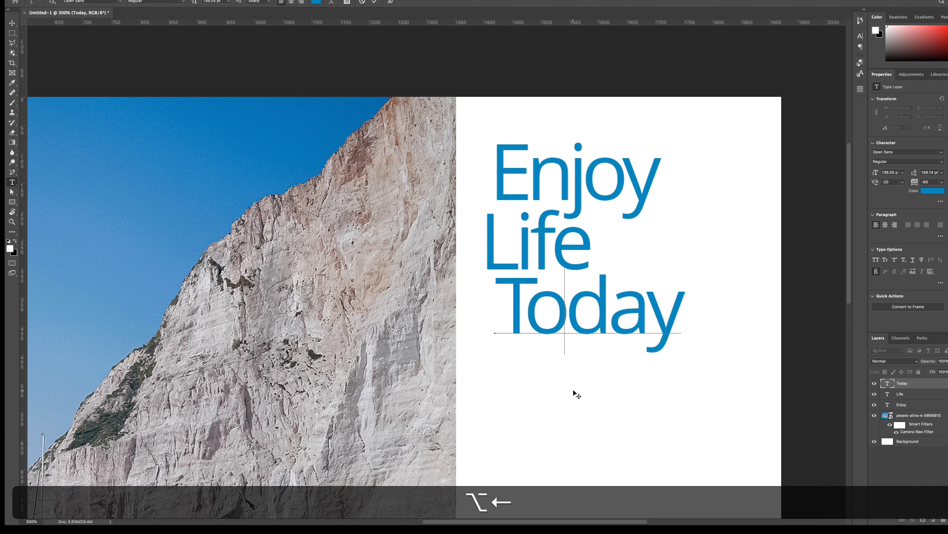
pyautogui.press('Left')
pyautogui.hotkey('alt', 'Left')
pyautogui.press('Right')
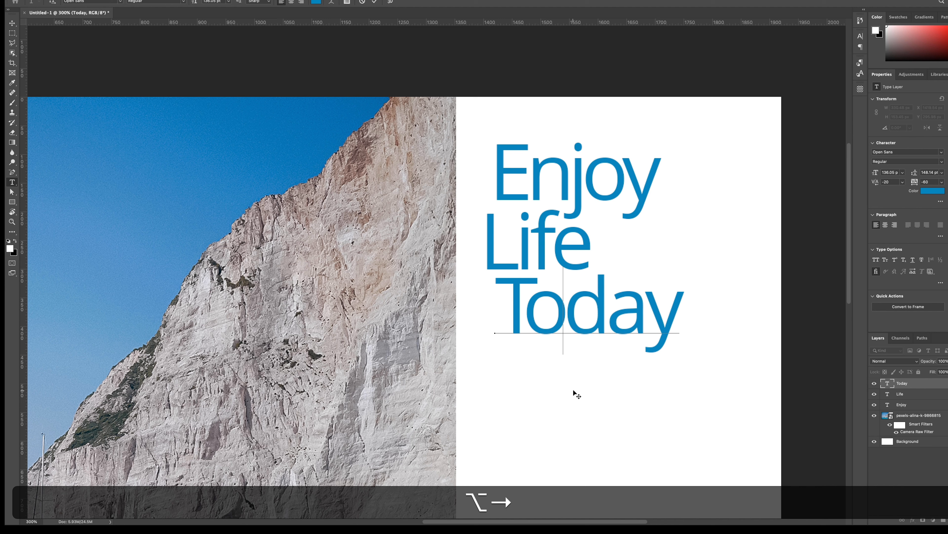
pyautogui.press('Right')
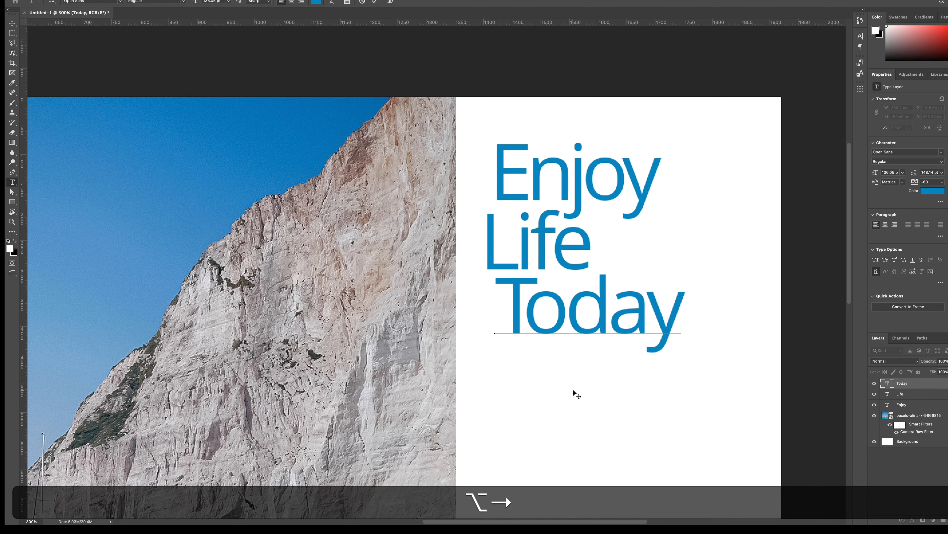
# Tighten the kerning in the last letters of "Today", with -20 between the a and y.
pyautogui.hotkey('alt', 'Left')
pyautogui.hotkey('alt', 'Left')
pyautogui.press('Right')
pyautogui.hotkey('alt', 'Left')
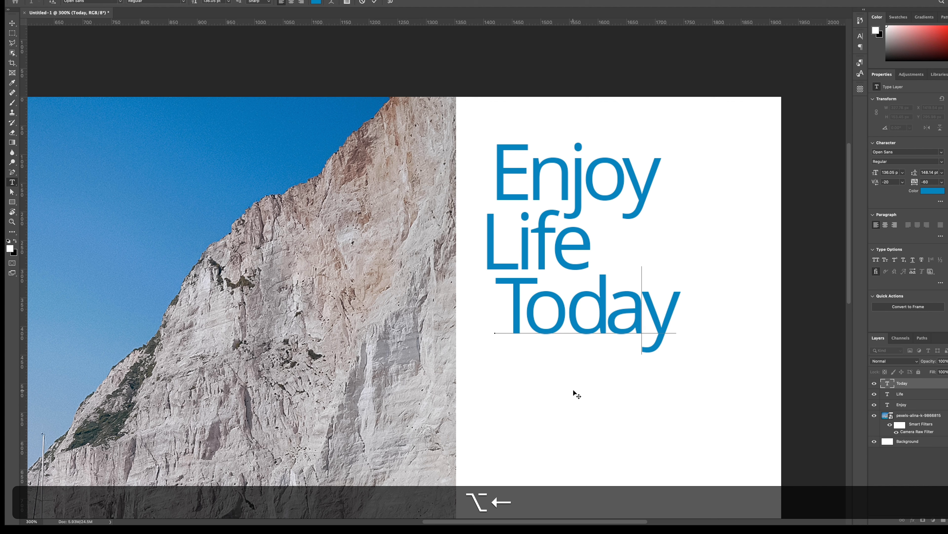
pyautogui.hotkey('alt', 'Right')
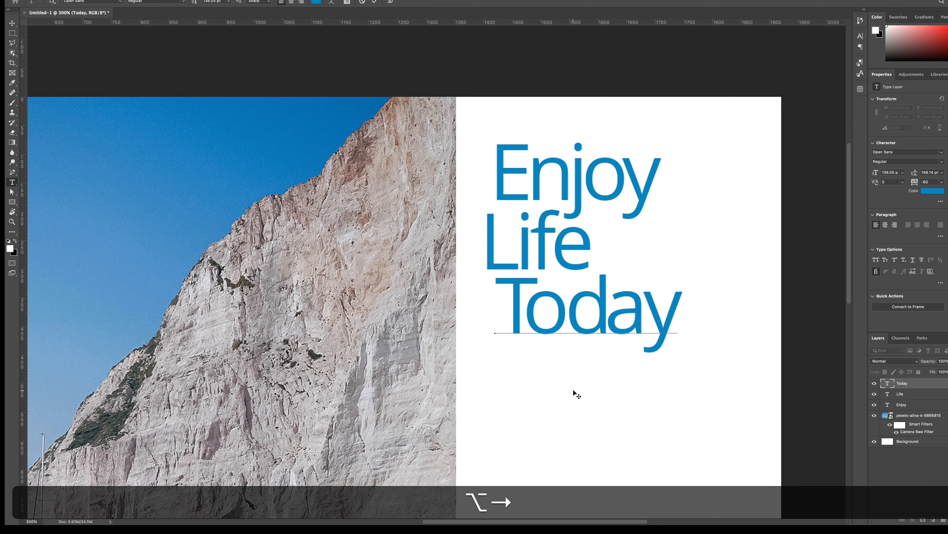
pyautogui.hotkey('alt', 'Left')
# Tighten the kerning between the T and o of "Today" further to -160 and commit the text.
pyautogui.press('Left')
pyautogui.press('Left')
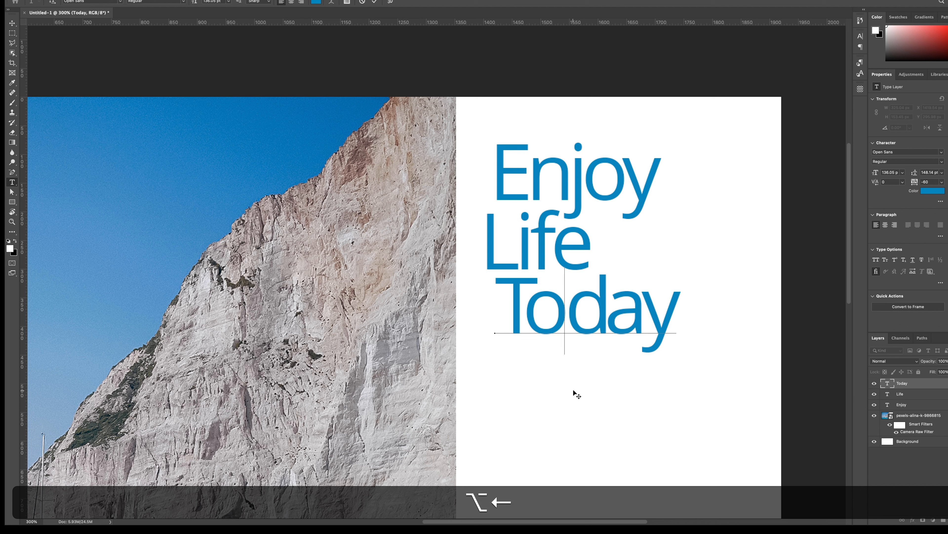
pyautogui.hotkey('alt', 'Left')
pyautogui.press('Left')
pyautogui.press('Right')
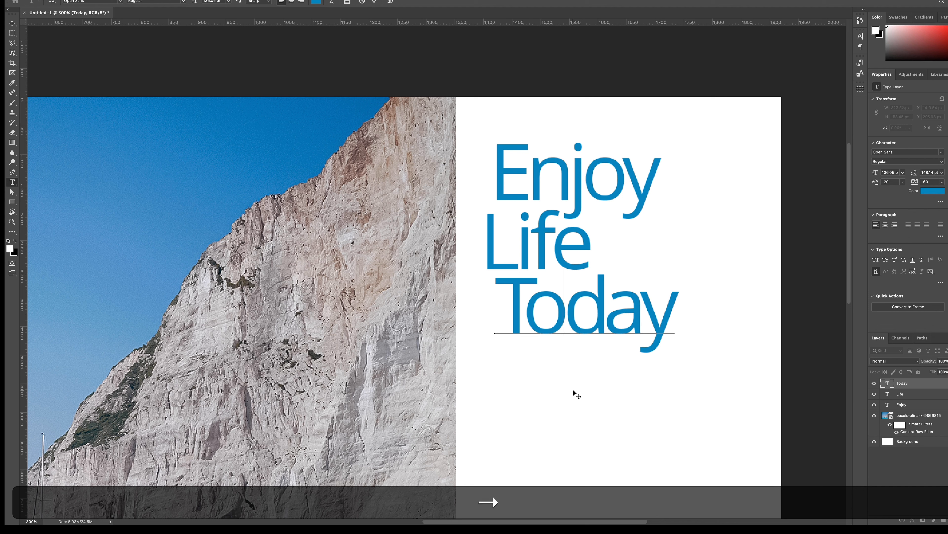
pyautogui.press('Right')
pyautogui.press('super+Return')
pyautogui.press('v')
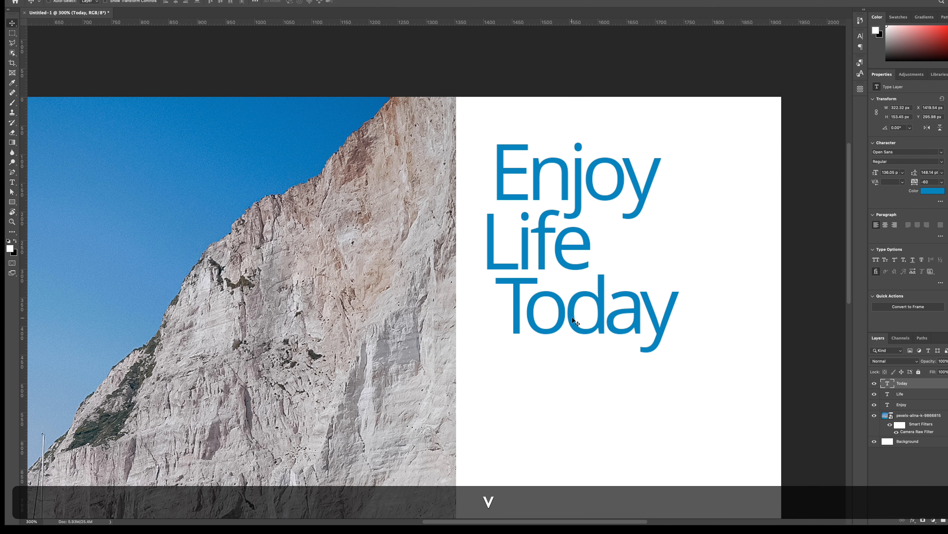
pyautogui.press('t')
pyautogui.click(534, 318)
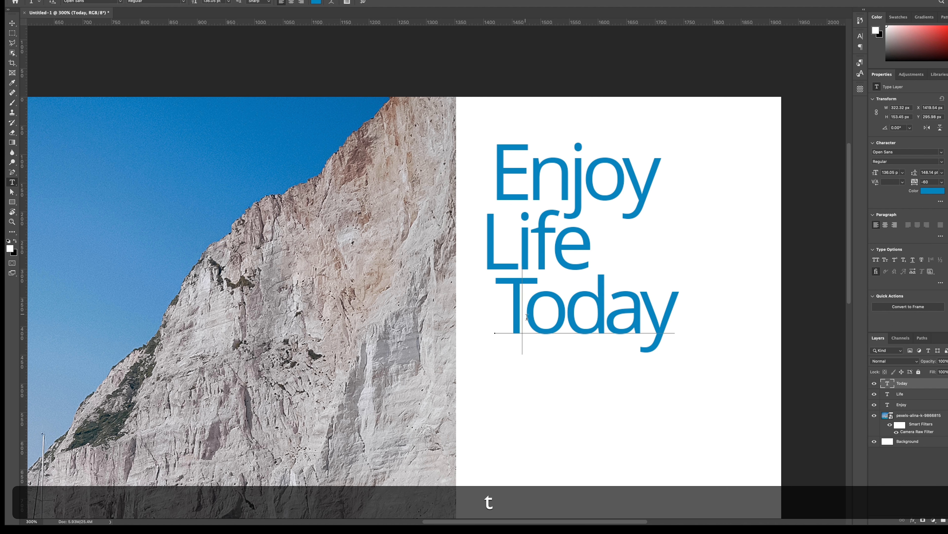
pyautogui.hotkey('alt', 'Left')
pyautogui.press('super+Return')
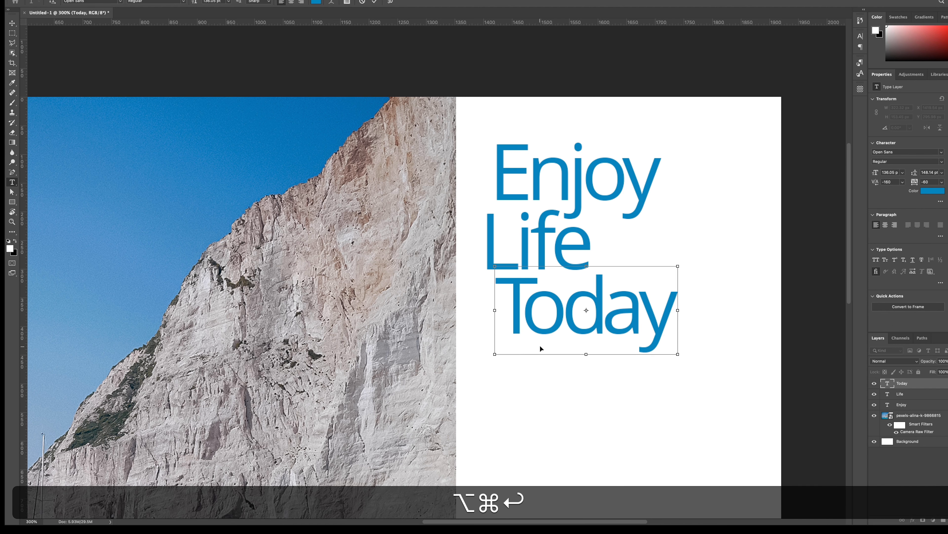
# Draw a paragraph text box about 428 px wide and 310 px tall in the white area beneath "Today".
pyautogui.press('super+v')
pyautogui.keyDown('alt'); pyautogui.click(586, 349); pyautogui.keyUp('alt')
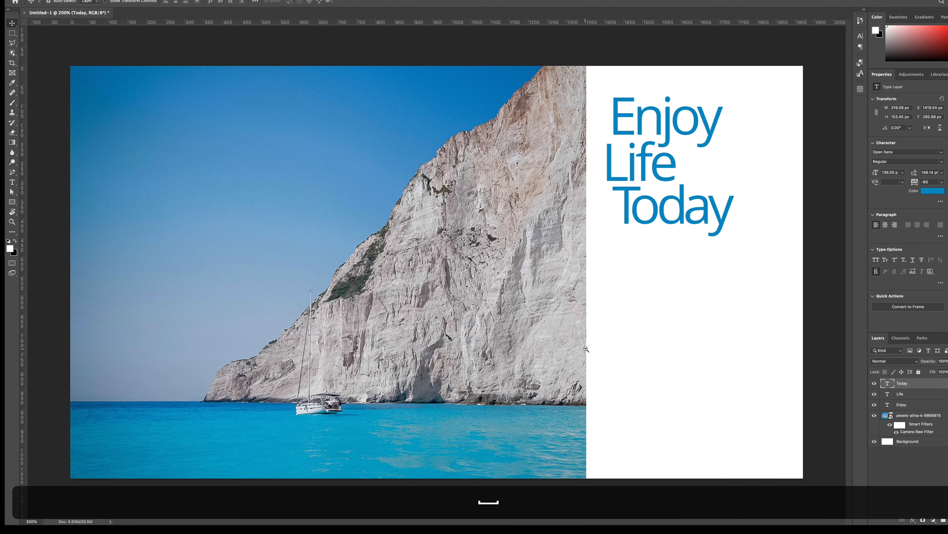
pyautogui.keyDown('alt'); pyautogui.click(695, 216); pyautogui.keyUp('alt')
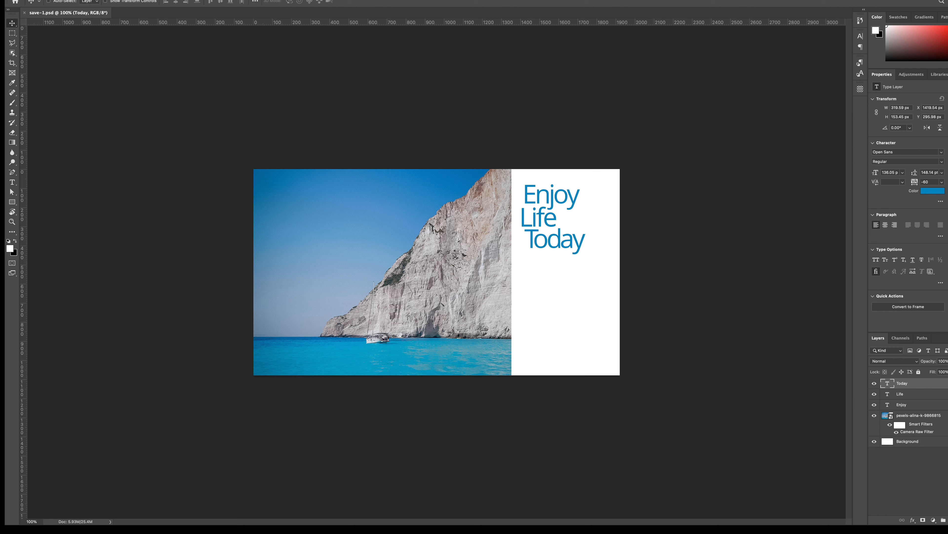
pyautogui.press('super+c')
pyautogui.press('t')
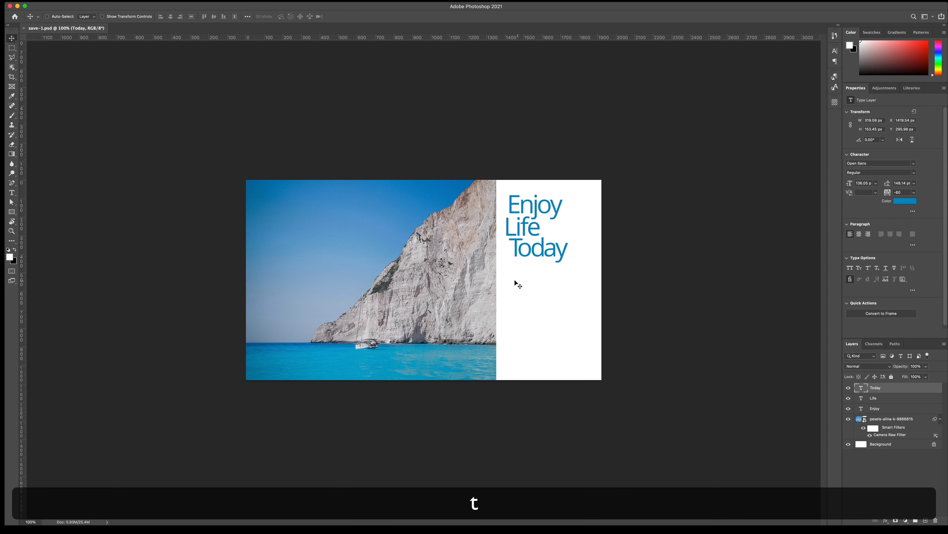
pyautogui.moveTo(507, 268); pyautogui.dragTo(586, 326)
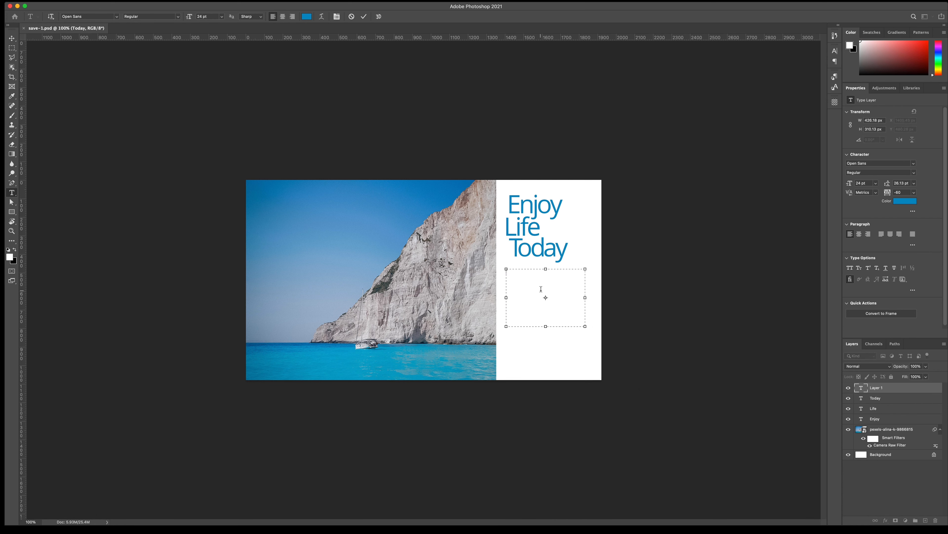
# Paste the Lorem ipsum placeholder paragraph into the new text box, commit it and reopen the text for editing.
pyautogui.press('super+a')
pyautogui.press('super+v')
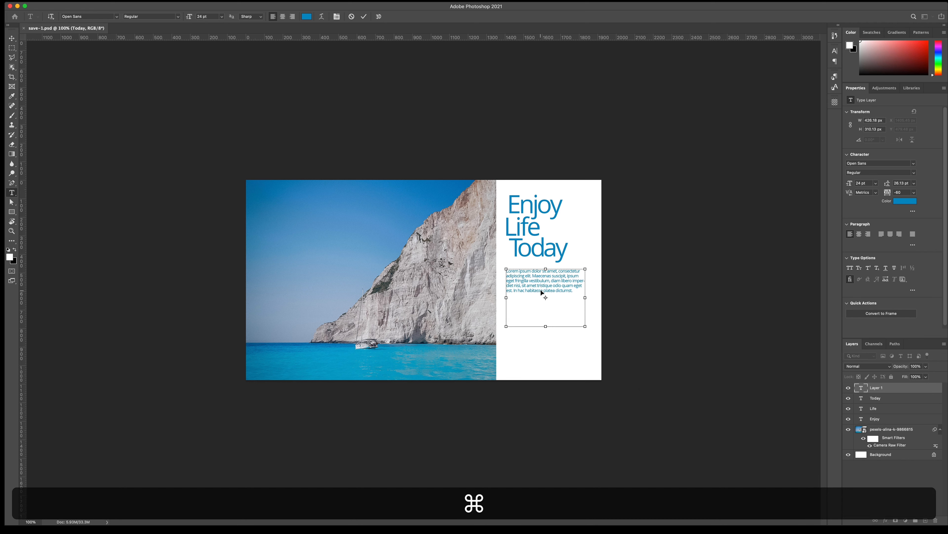
pyautogui.press('super+Return')
pyautogui.click(531, 273)
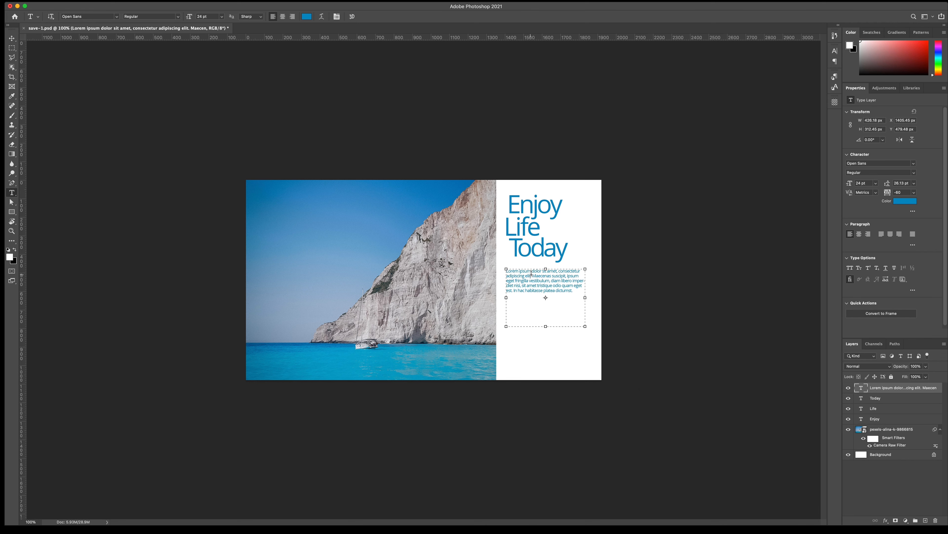
# Recolor the entire Lorem ipsum body paragraph to dark grey #555555.
pyautogui.press('super+a')
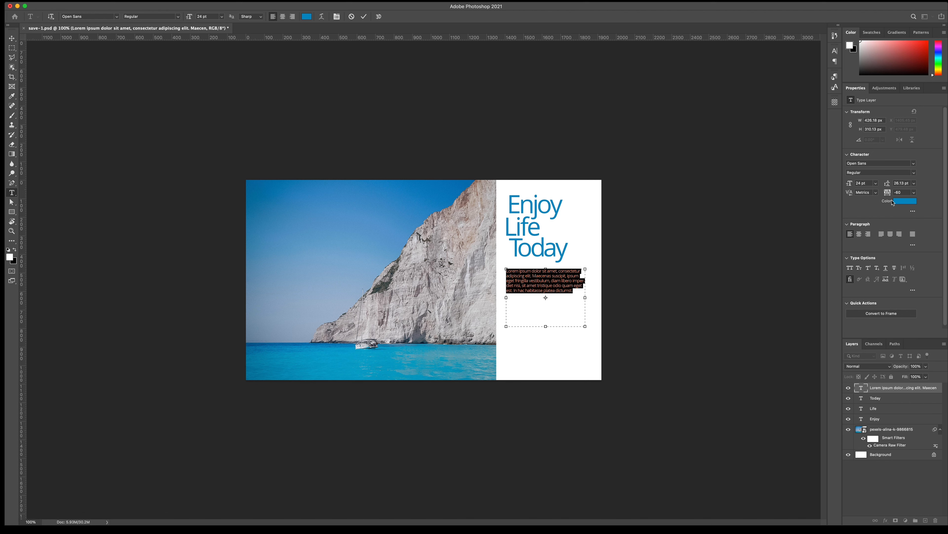
pyautogui.click(905, 200)
pyautogui.moveTo(576, 333); pyautogui.dragTo(498, 342)
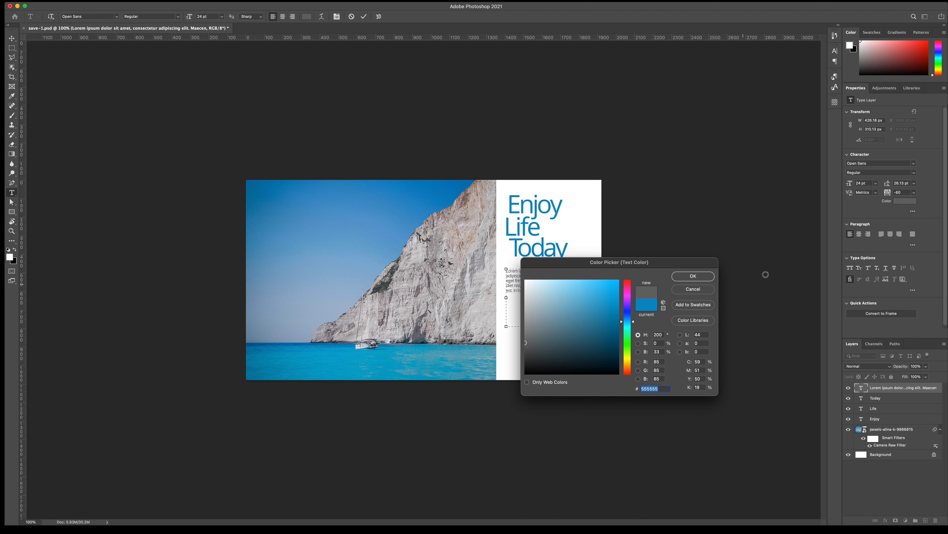
pyautogui.click(693, 276)
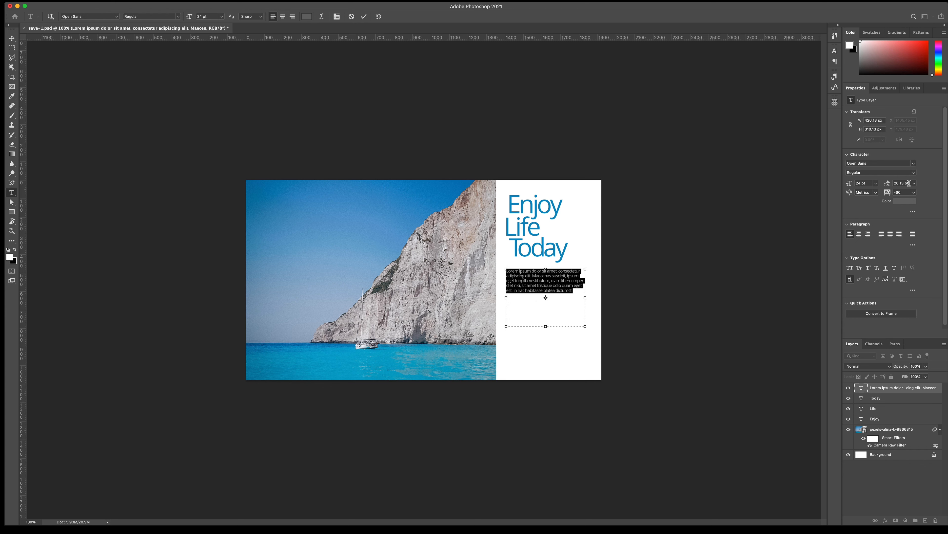
# Set the body paragraph's leading to 32 pt, commit the text and move the paragraph further below the "Today" headline.
pyautogui.click(897, 183)
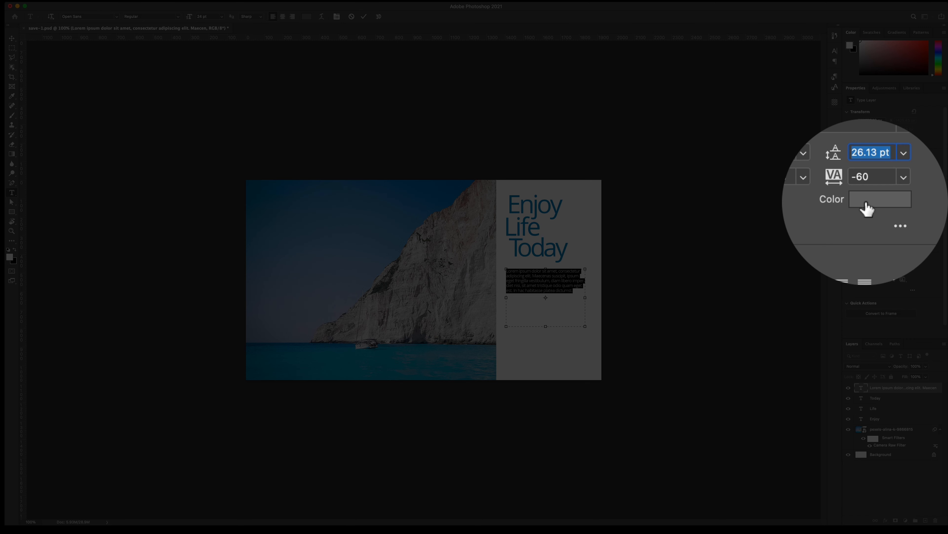
pyautogui.write('32')
pyautogui.press('Tab')
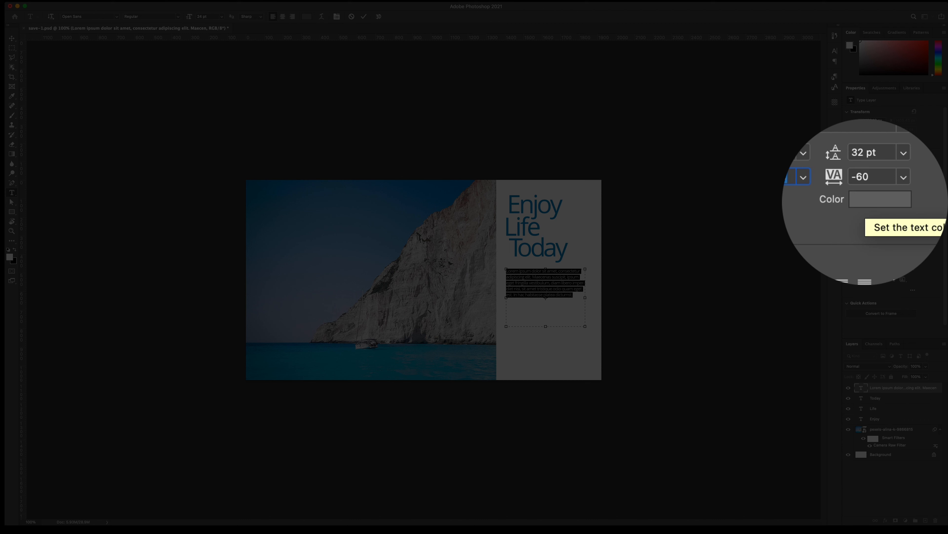
pyautogui.press('super+Return')
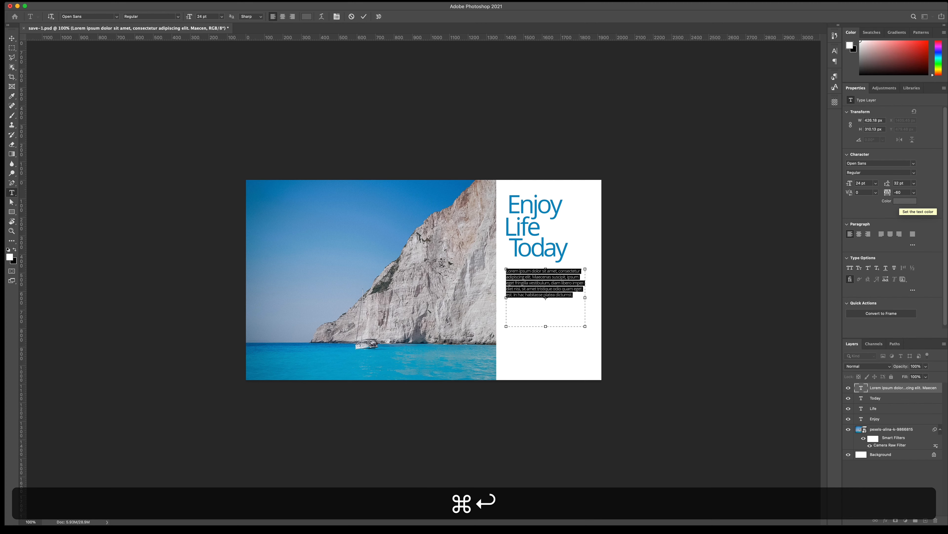
pyautogui.press('v')
pyautogui.moveTo(546, 284); pyautogui.dragTo(556, 336)
# Draw a rectangle shape about 404 px wide and 126 px tall in the white area beneath the body paragraph.
pyautogui.click(12, 212)
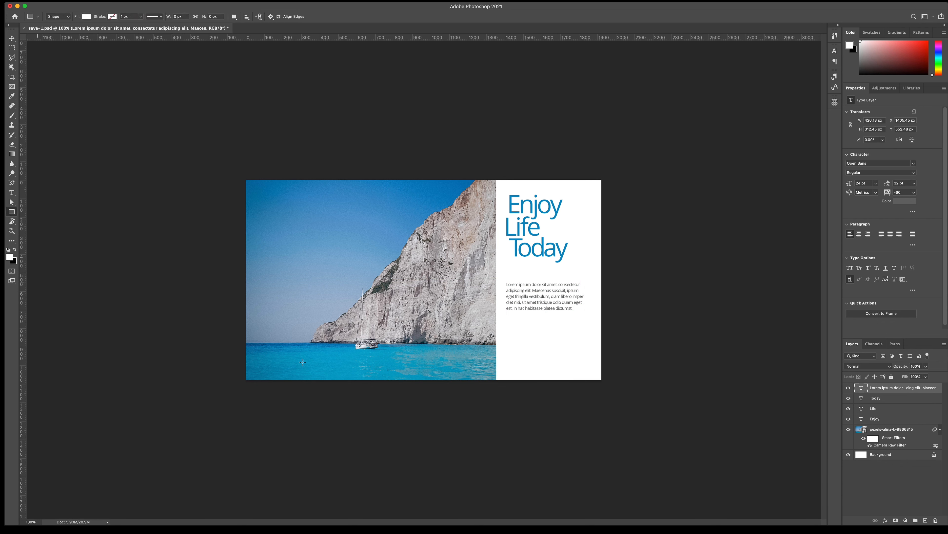
pyautogui.moveTo(510, 342); pyautogui.dragTo(583, 365)
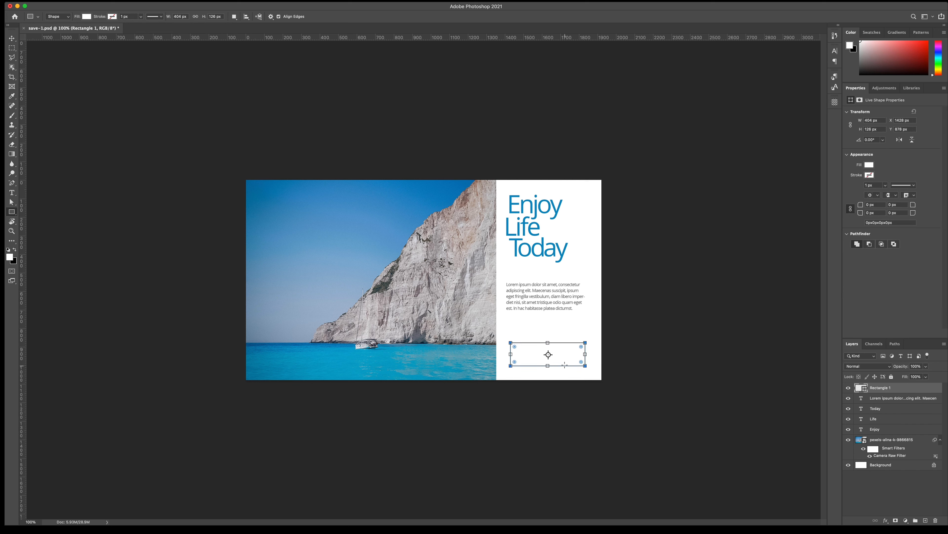
pyautogui.press('v')
# Fill the rectangle with the headline's blue and shift it slightly left and up to line up with the body paragraph.
pyautogui.click(869, 164)
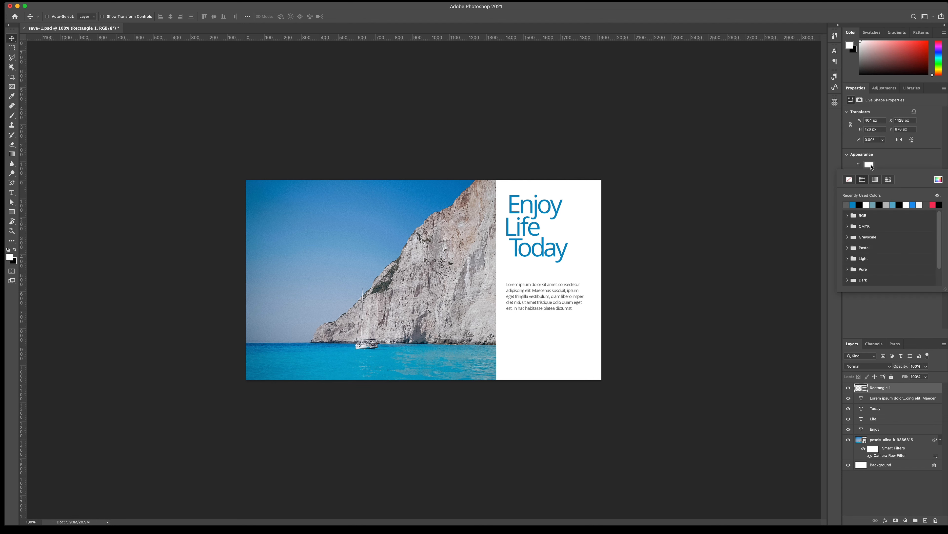
pyautogui.click(846, 204)
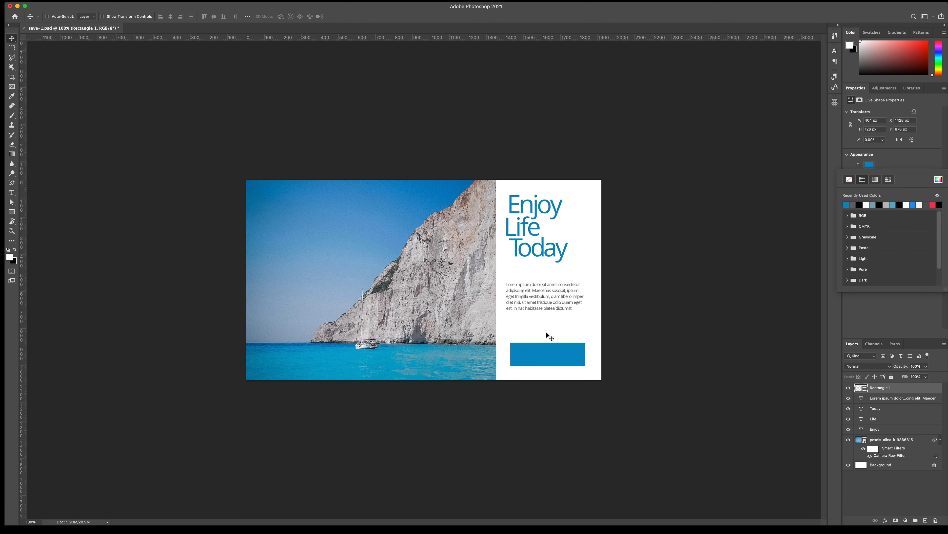
pyautogui.press('v')
pyautogui.moveTo(543, 345); pyautogui.dragTo(540, 348)
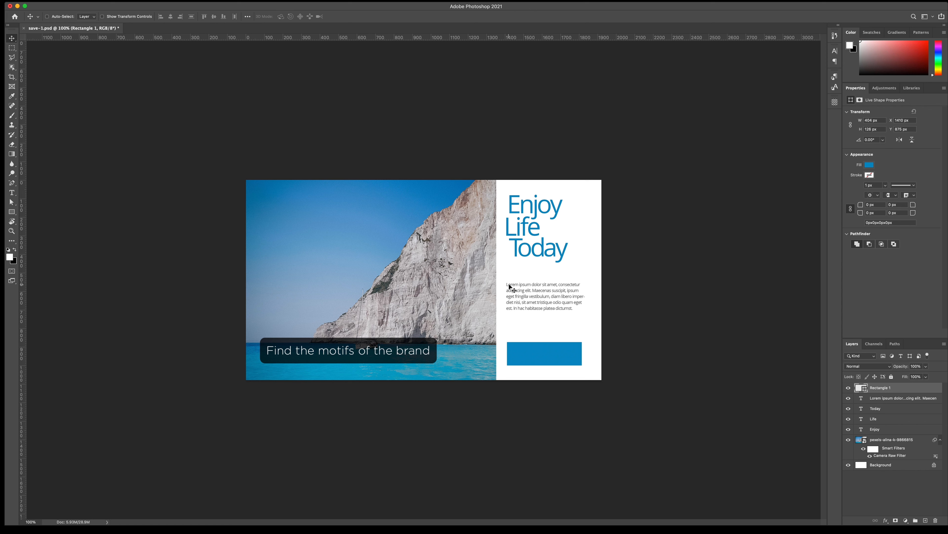
# Draw a square shape about 60 px wide over the photo's right edge, beside the headline.
pyautogui.click(13, 214)
pyautogui.moveTo(488, 212); pyautogui.dragTo(498, 224)
pyautogui.press('v')
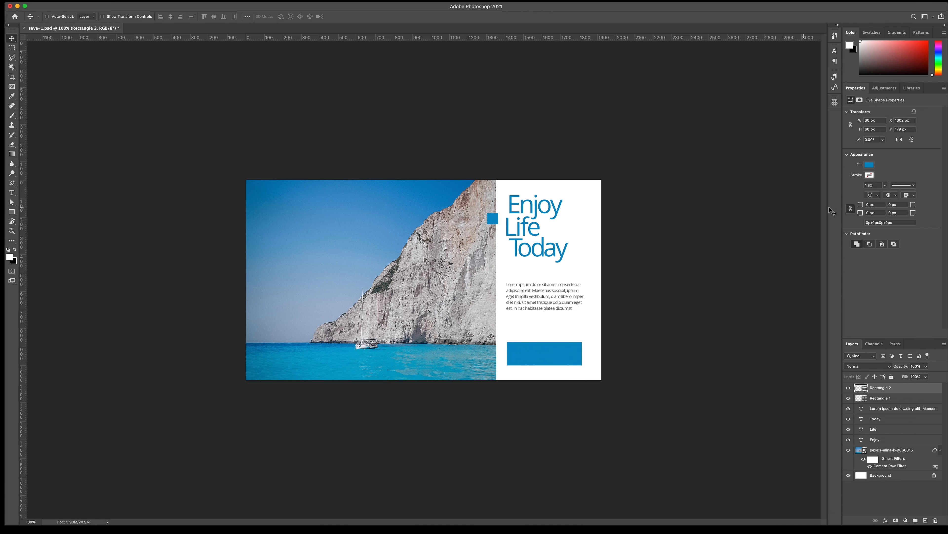
# Fill the small square with white and move it up and right so it straddles the photo's edge.
pyautogui.click(870, 165)
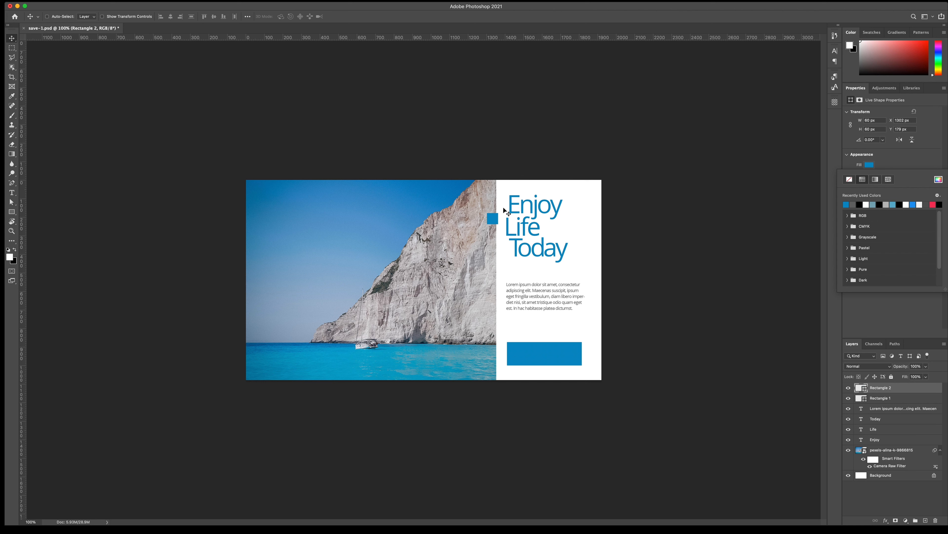
pyautogui.click(866, 204)
pyautogui.press('v')
pyautogui.moveTo(487, 225); pyautogui.dragTo(491, 220)
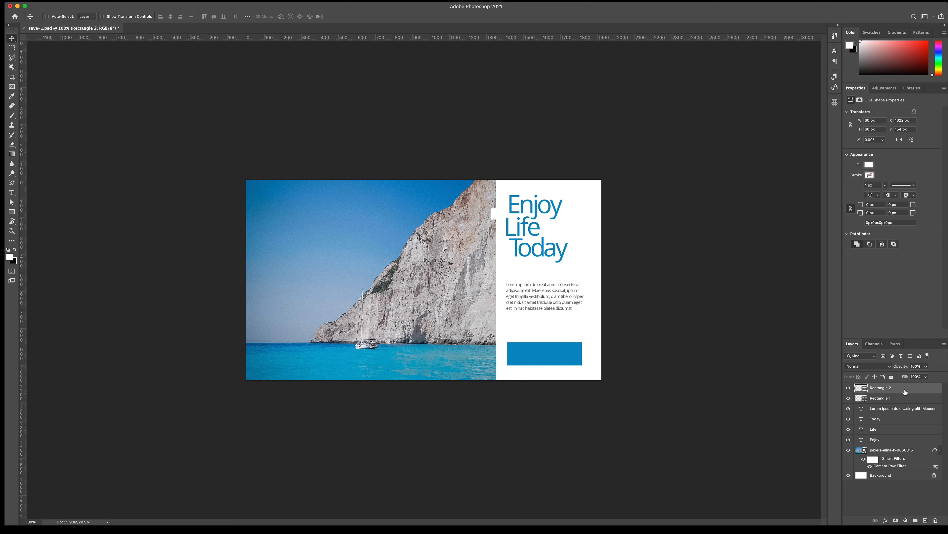
# Apply a drop shadow to the small white square and move it slightly up the photo's edge beside "Enjoy".
pyautogui.doubleClick(898, 389)
pyautogui.click(572, 476)
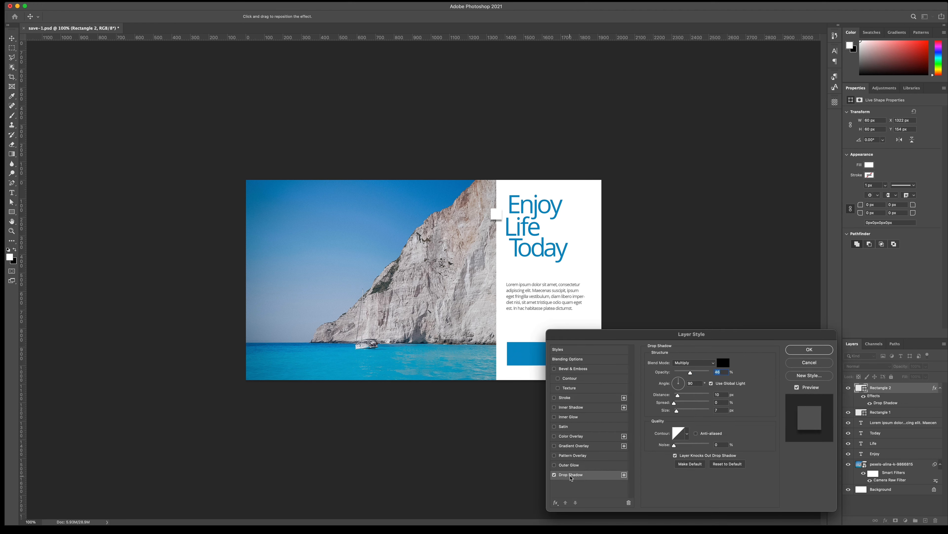
pyautogui.click(819, 350)
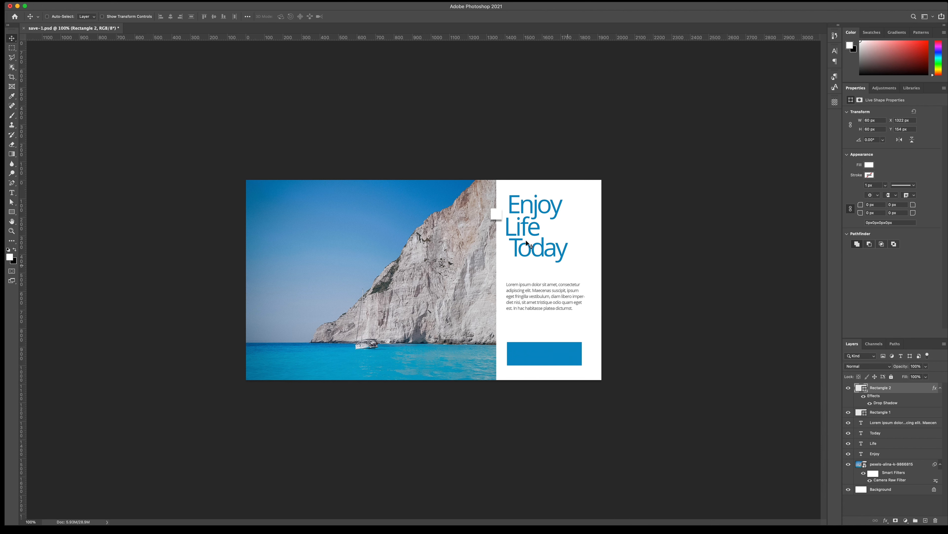
pyautogui.moveTo(500, 212); pyautogui.dragTo(500, 204)
# Rotate the small white square 45° into a diamond and hide its layer.
pyautogui.press('super+t')
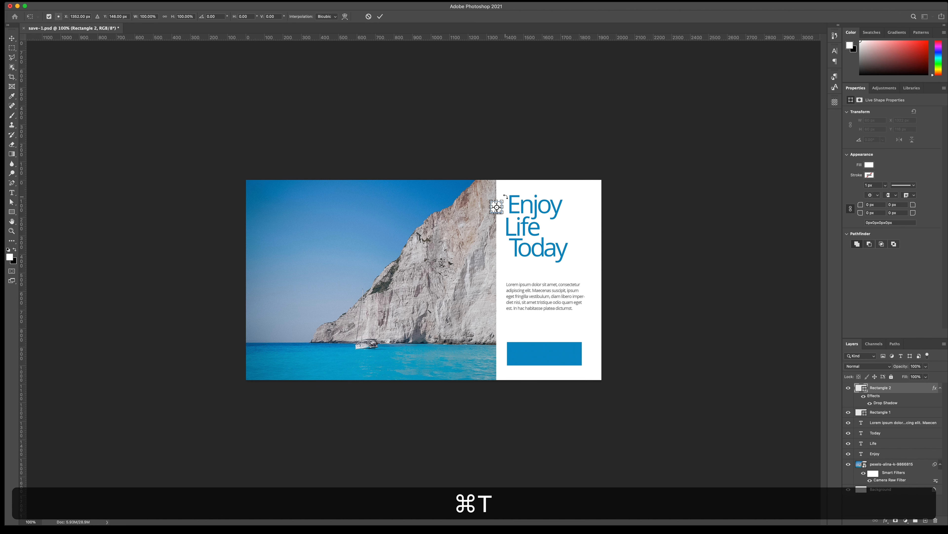
pyautogui.moveTo(505, 196); pyautogui.dragTo(512, 206)
pyautogui.press('Return')
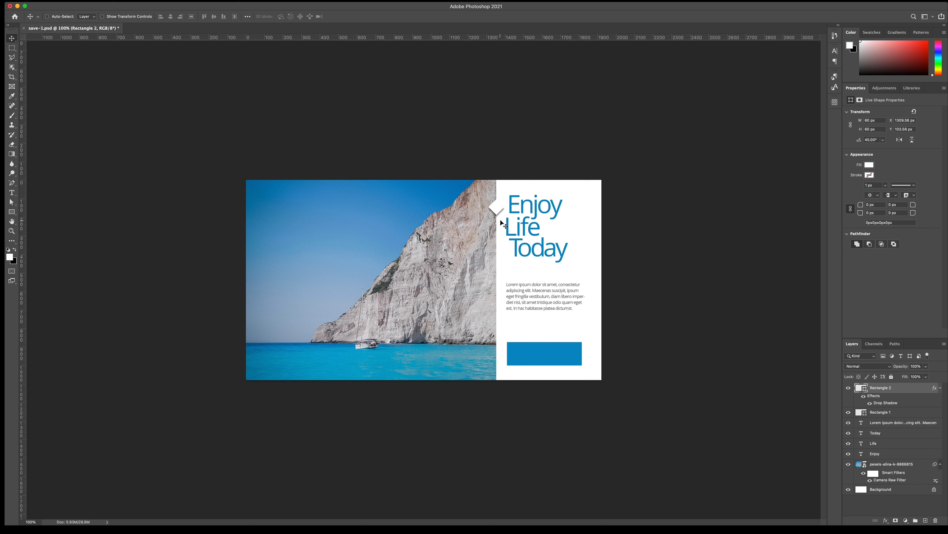
pyautogui.click(849, 388)
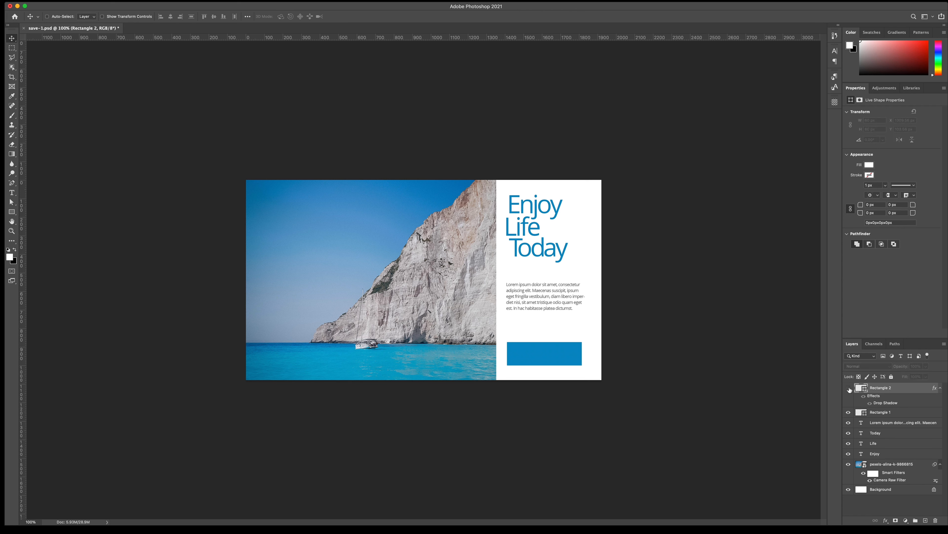